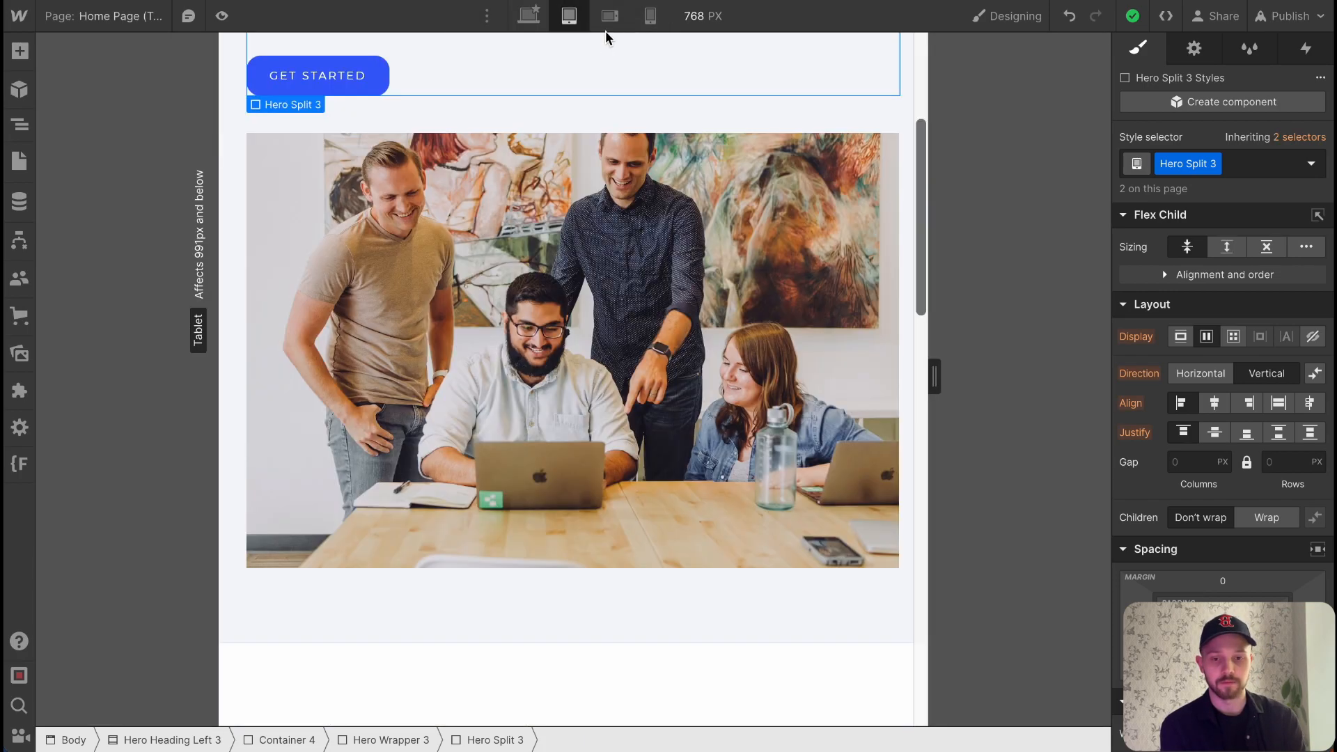
Check the hero section at the mobile landscape, mobile portrait and desktop breakpoints.
left_click(609, 16)
scroll(632, 97, "up", 3)
scroll(633, 97, "up", 2)
left_click(650, 15)
left_click(529, 13)
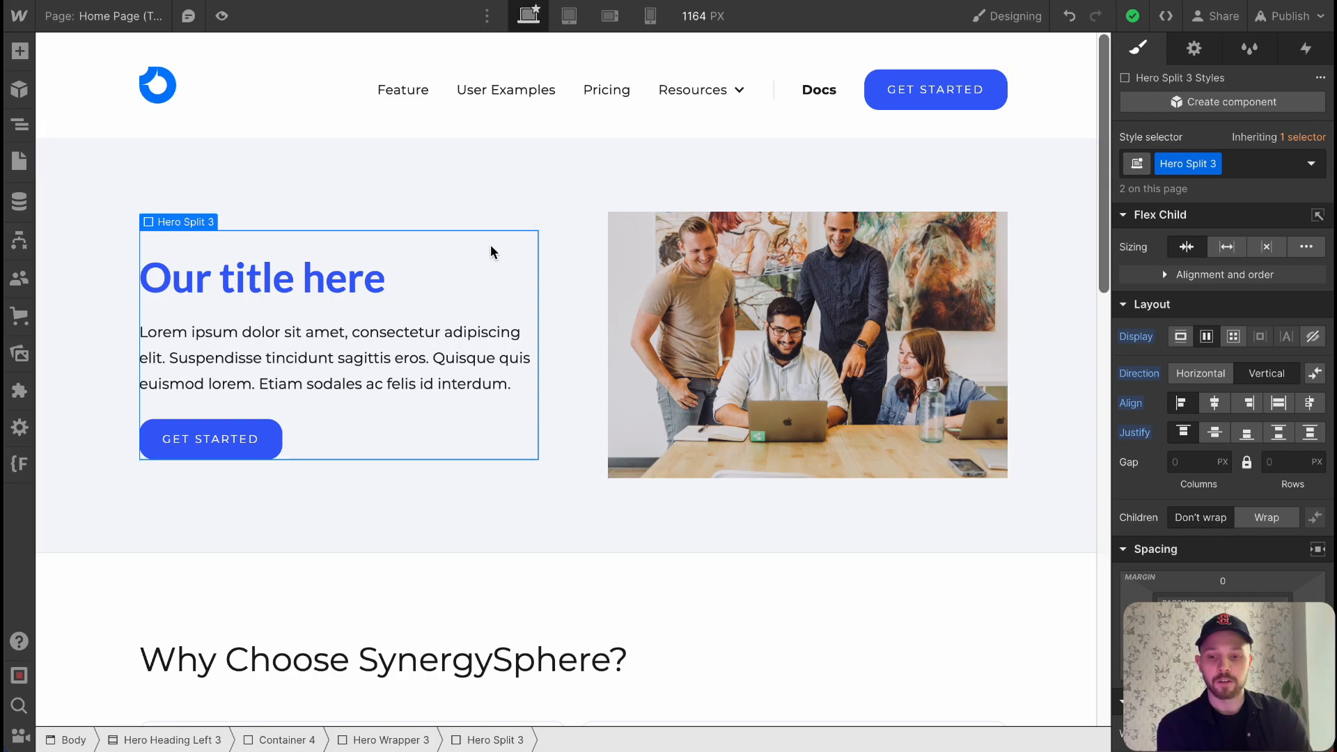
Examine the "Why Choose SynergySphere?" card grid at the desktop and tablet breakpoints.
scroll(495, 254, "down", 5)
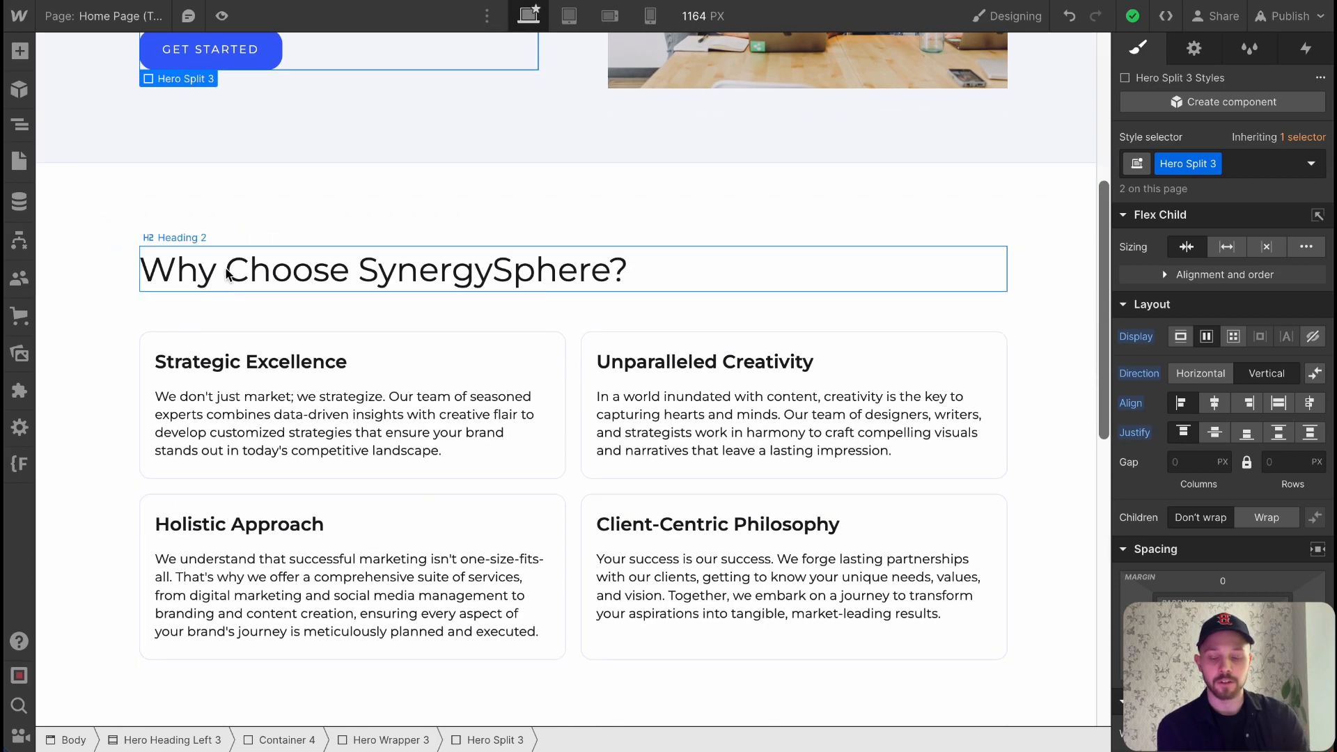
scroll(252, 337, "down", 1)
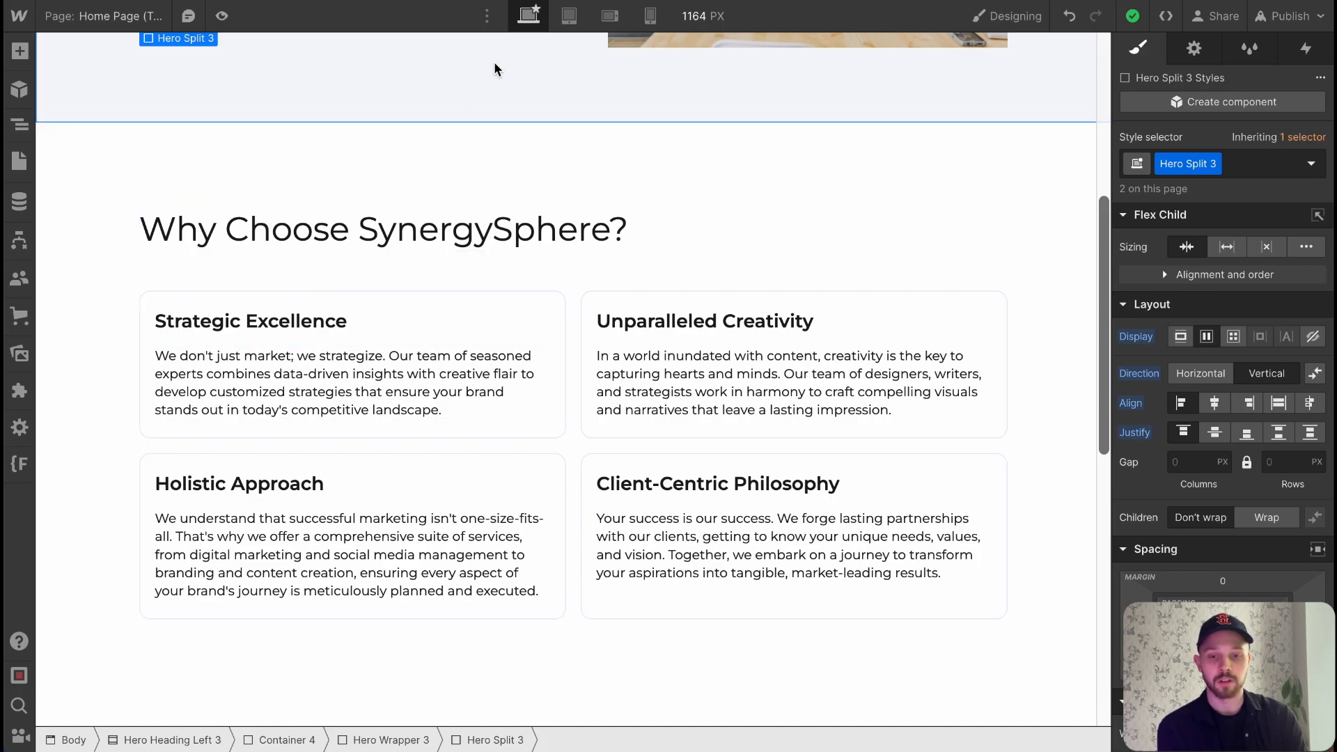
left_click(569, 17)
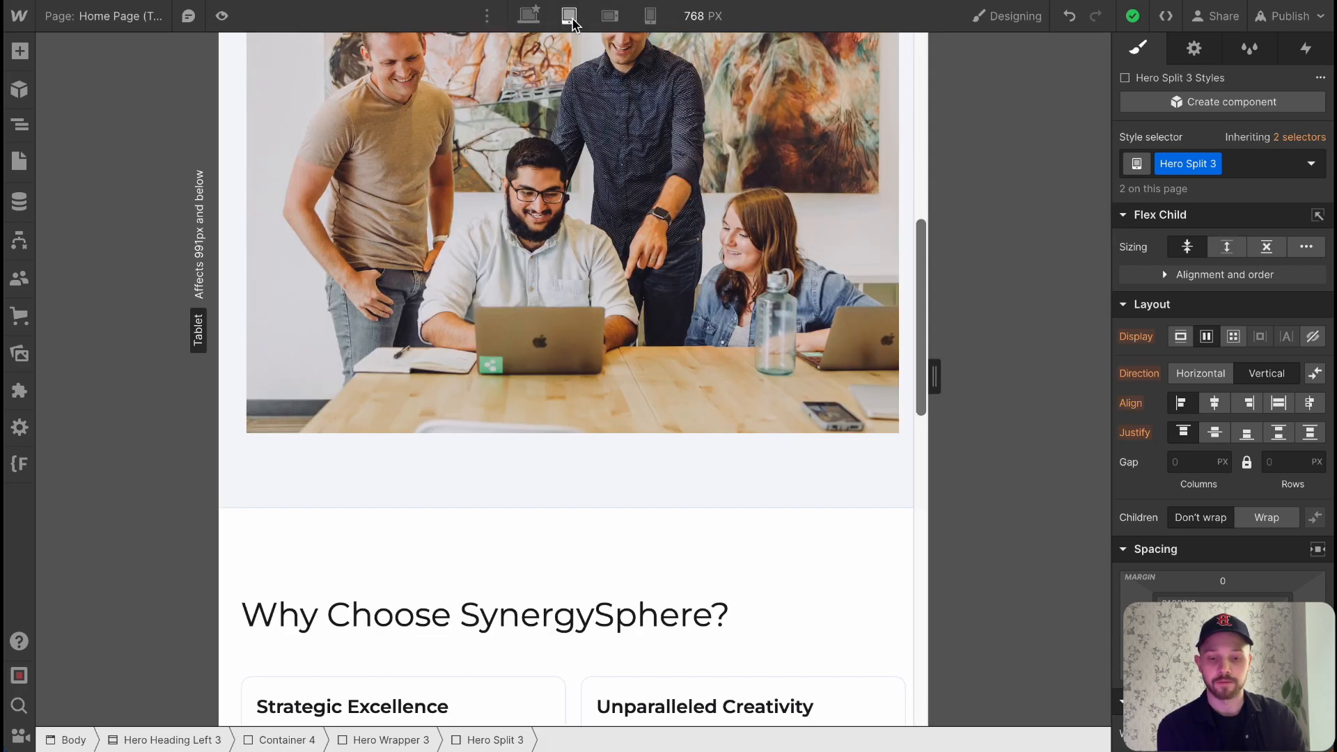
scroll(495, 372, "down", 7)
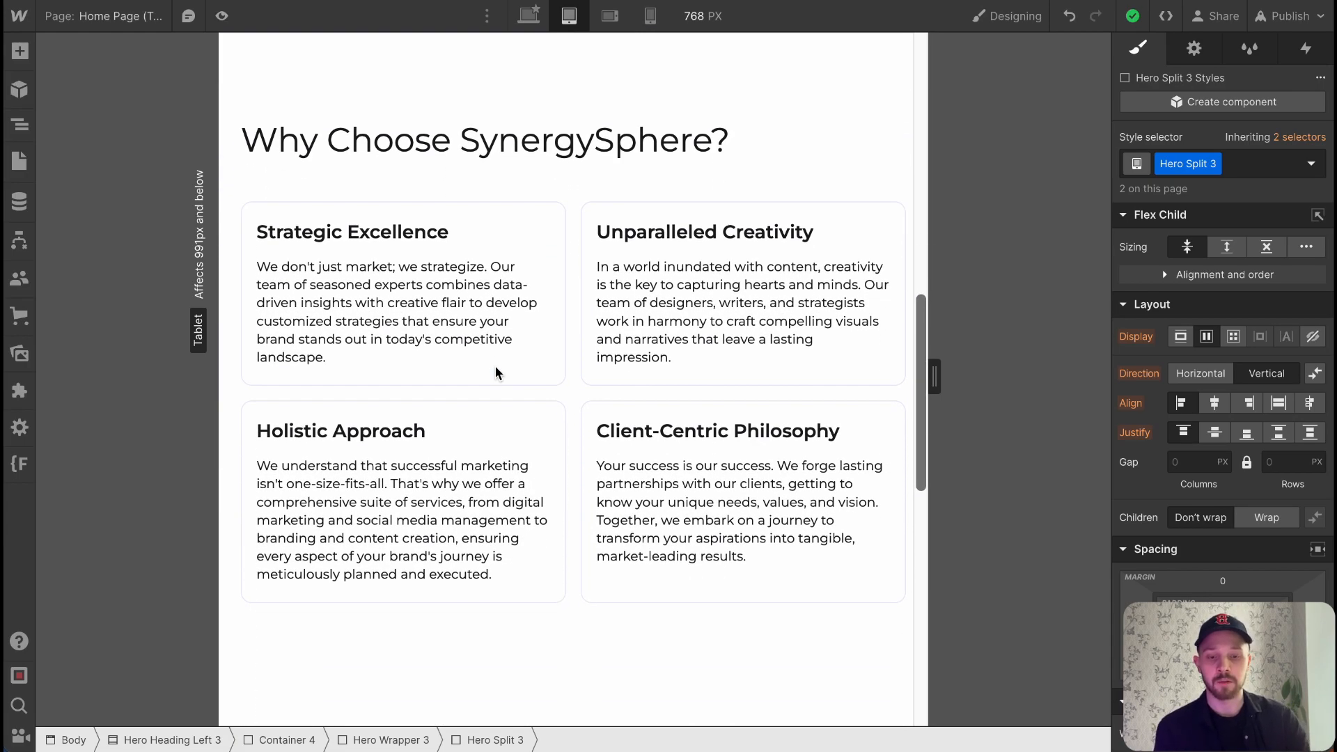
scroll(494, 365, "down", 3)
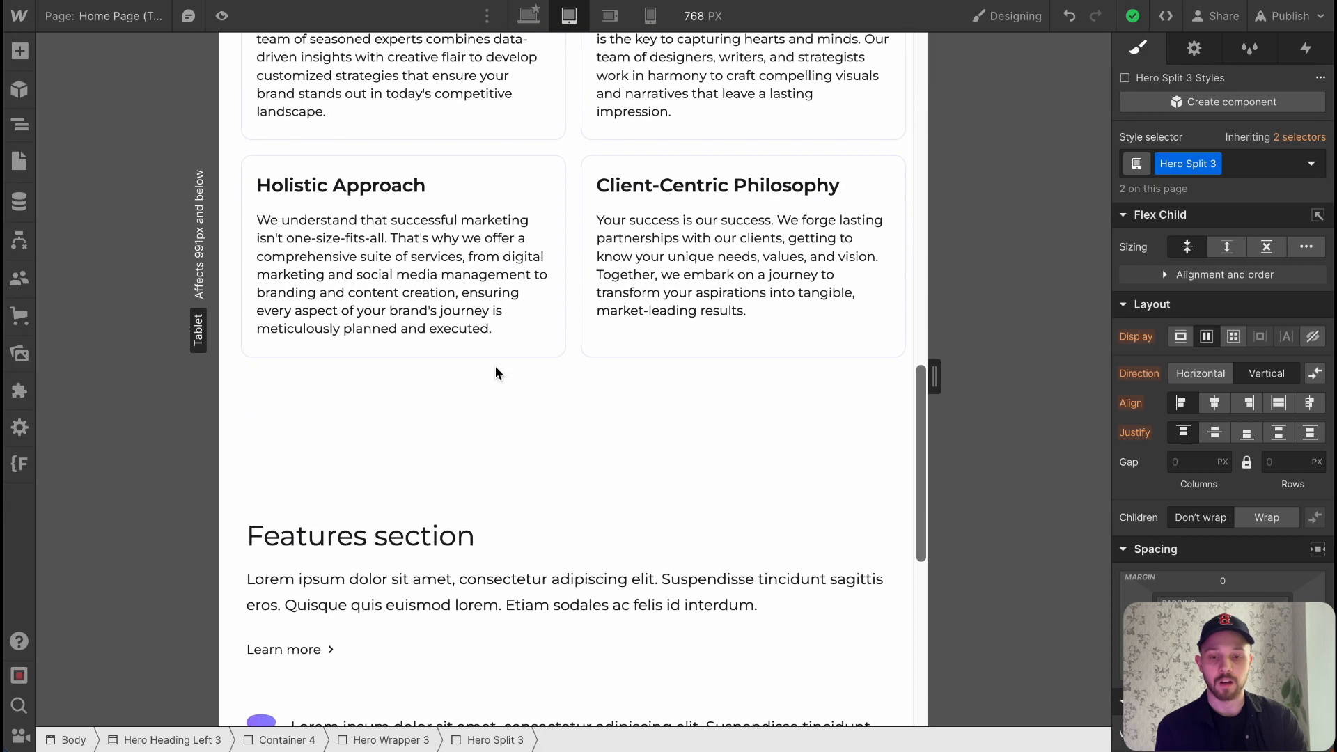
scroll(494, 365, "up", 2)
scroll(461, 240, "up", 2)
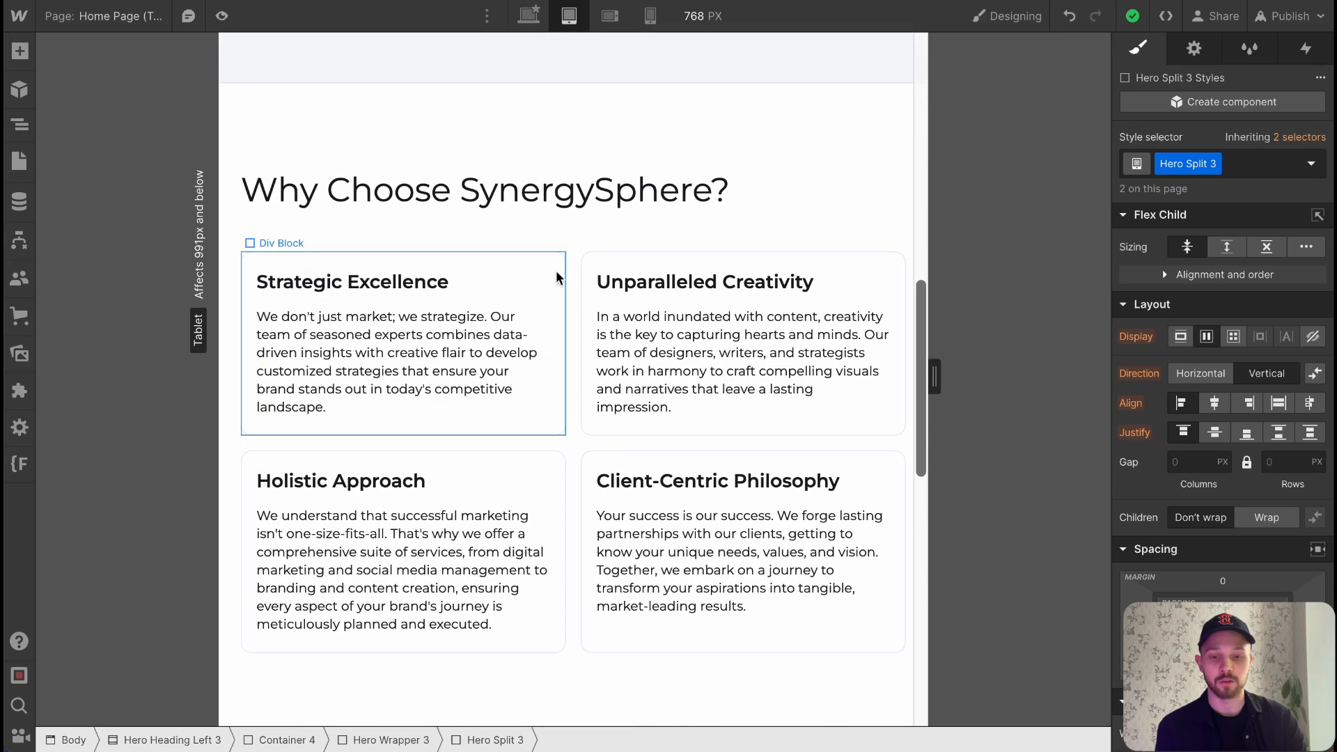
Examine the card grid at the mobile landscape breakpoint with the canvas narrowed to 480 px.
left_click(609, 19)
scroll(525, 244, "up", 1)
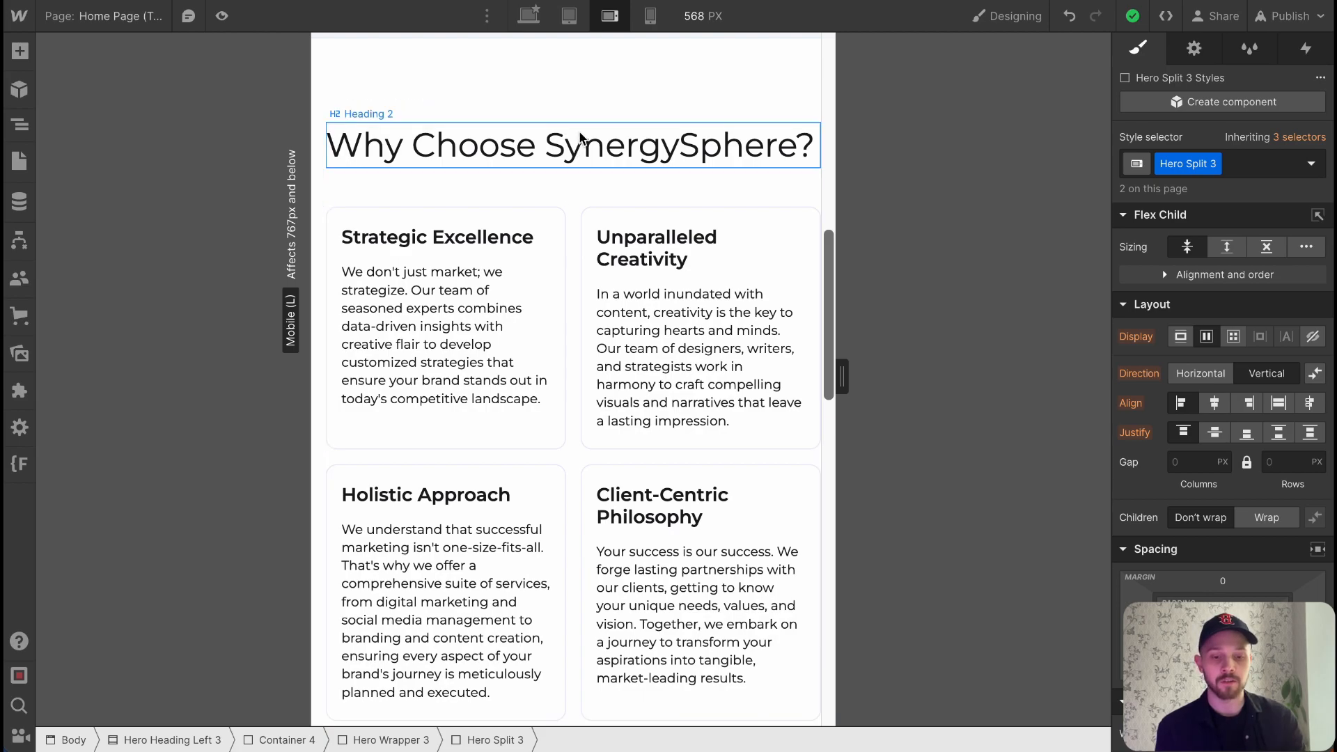
left_click_drag(845, 372, 791, 376)
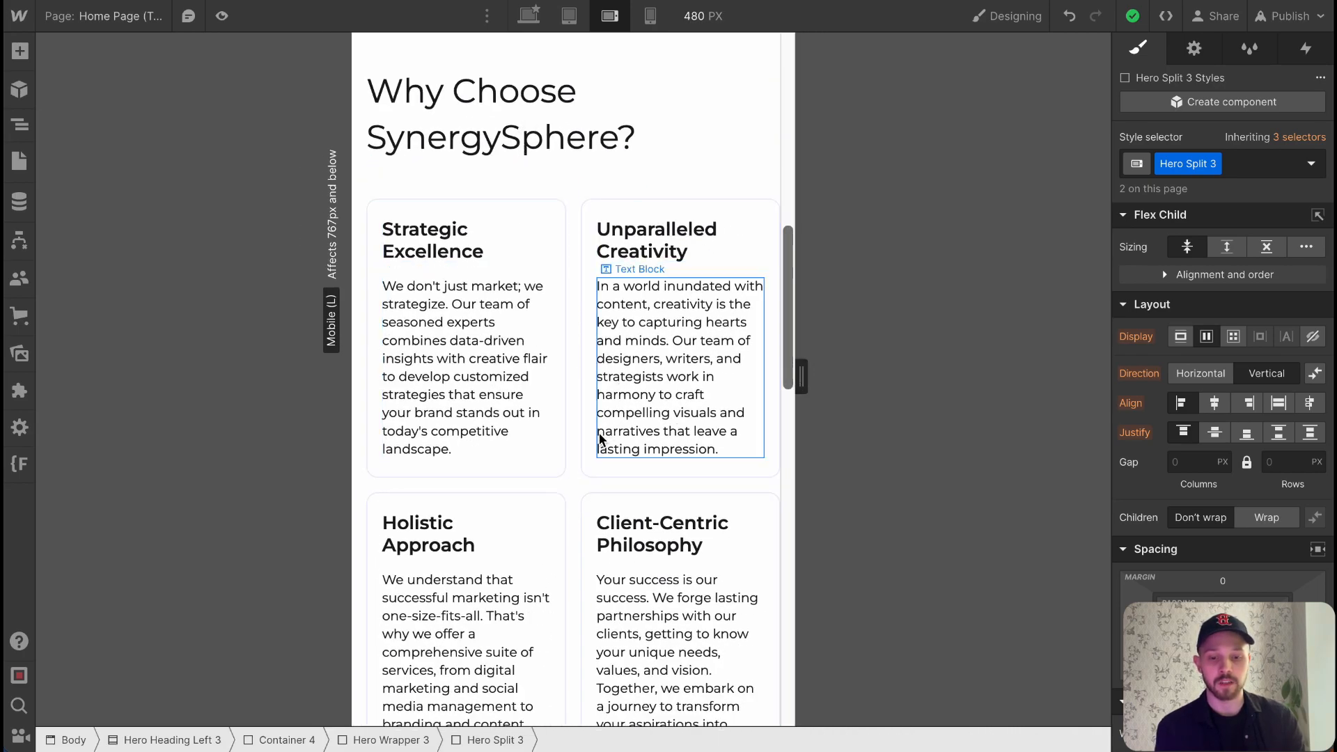
scroll(599, 348, "down", 3)
scroll(596, 501, "up", 2)
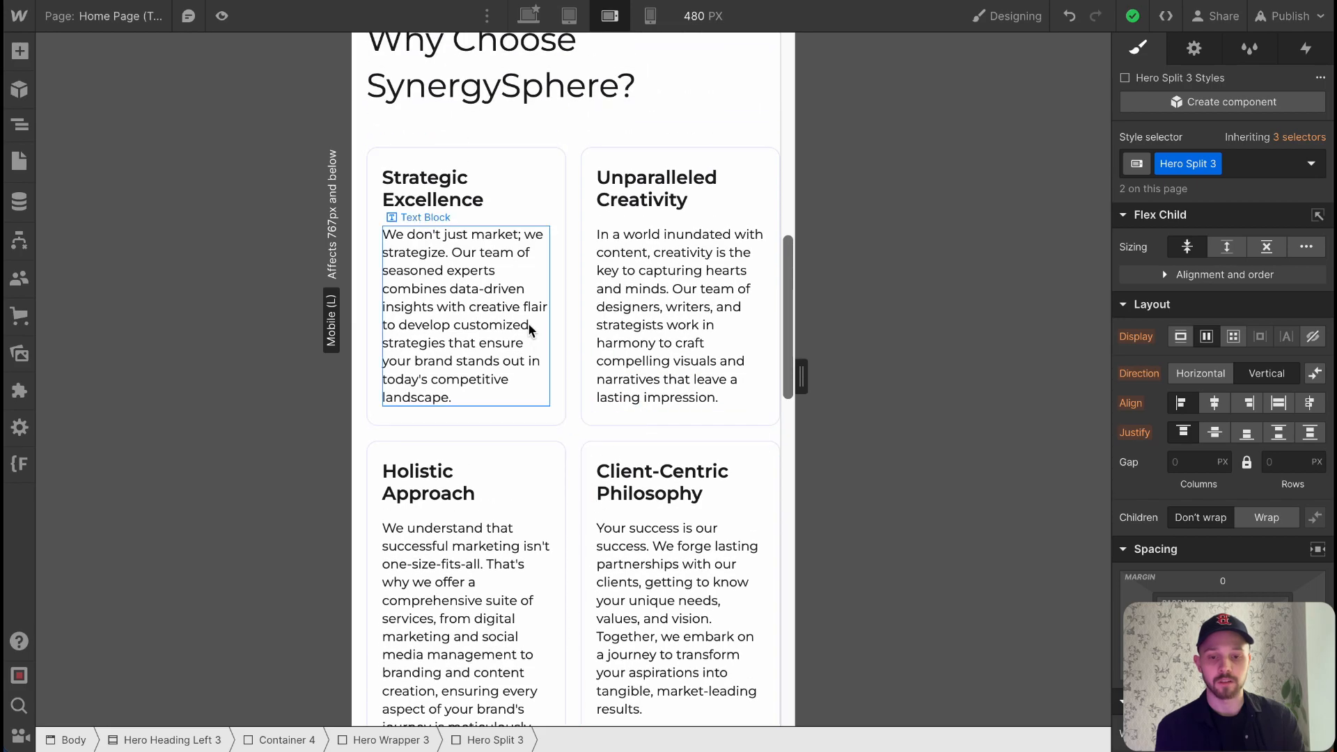
scroll(550, 376, "up", 2)
scroll(574, 429, "down", 2)
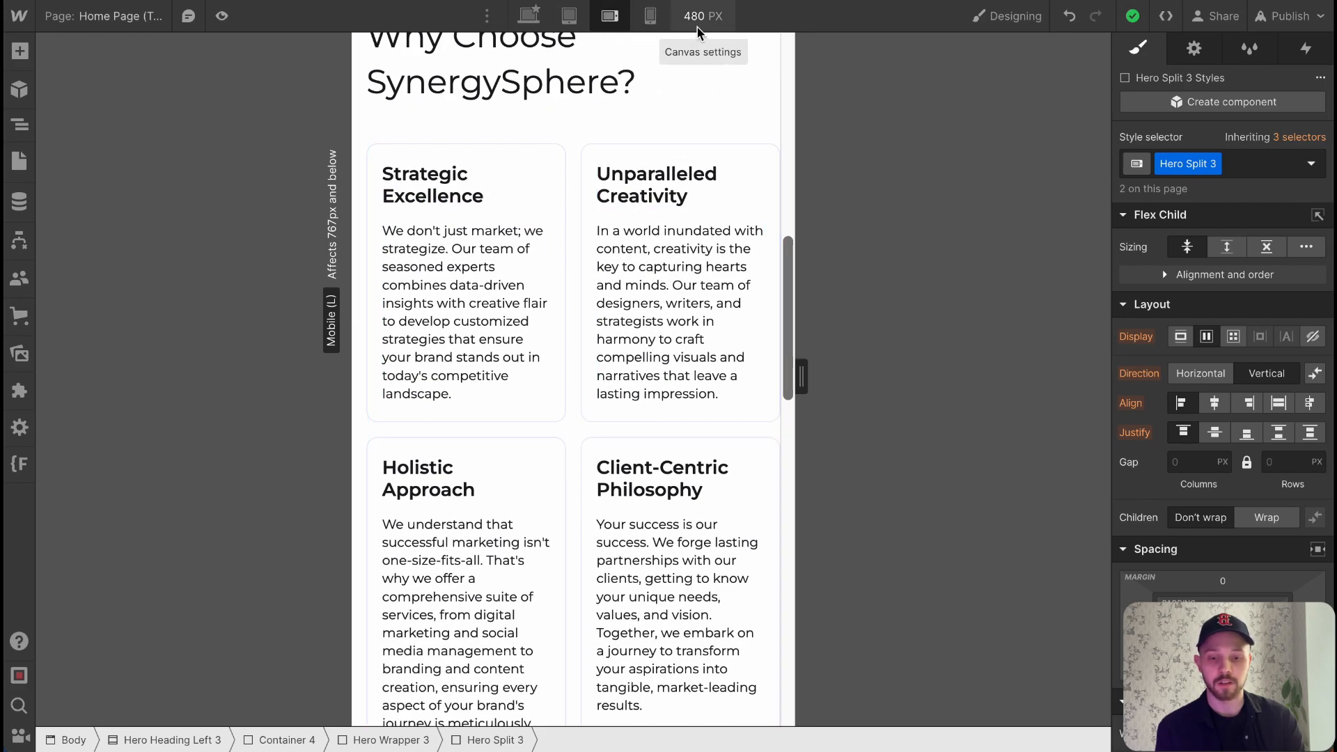
scroll(528, 423, "down", 2)
scroll(528, 423, "up", 2)
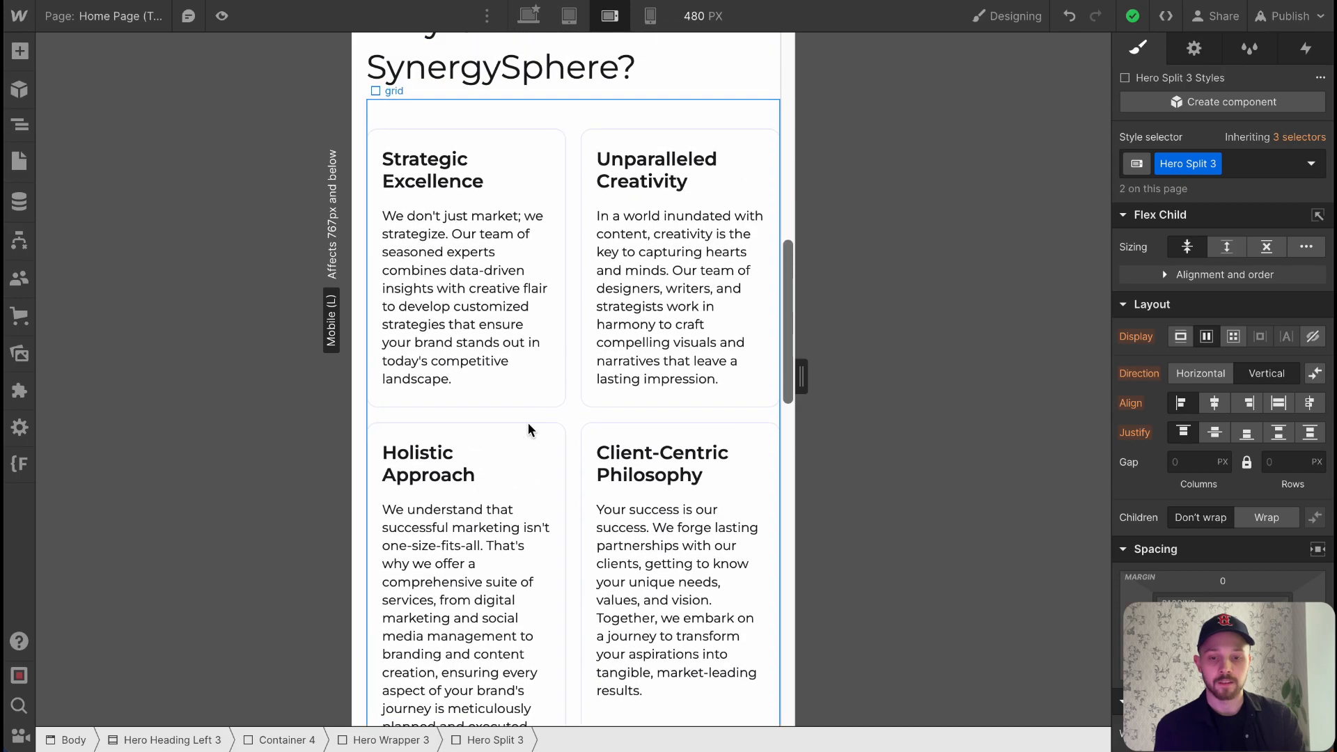
Remove one column from the "Why Choose SynergySphere?" card grid at the mobile landscape breakpoint, leaving a single 1fr column.
left_click(578, 274)
left_click(1215, 277)
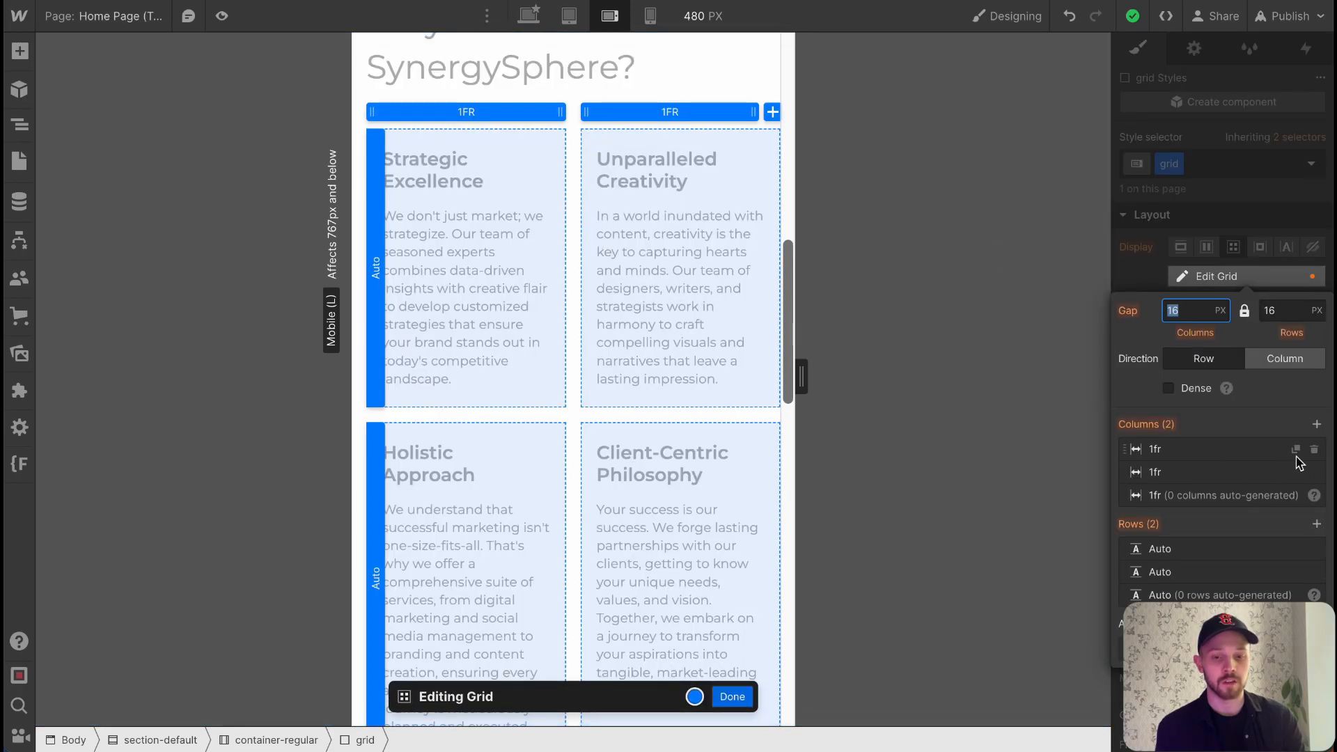
left_click(1315, 454)
left_click(1314, 453)
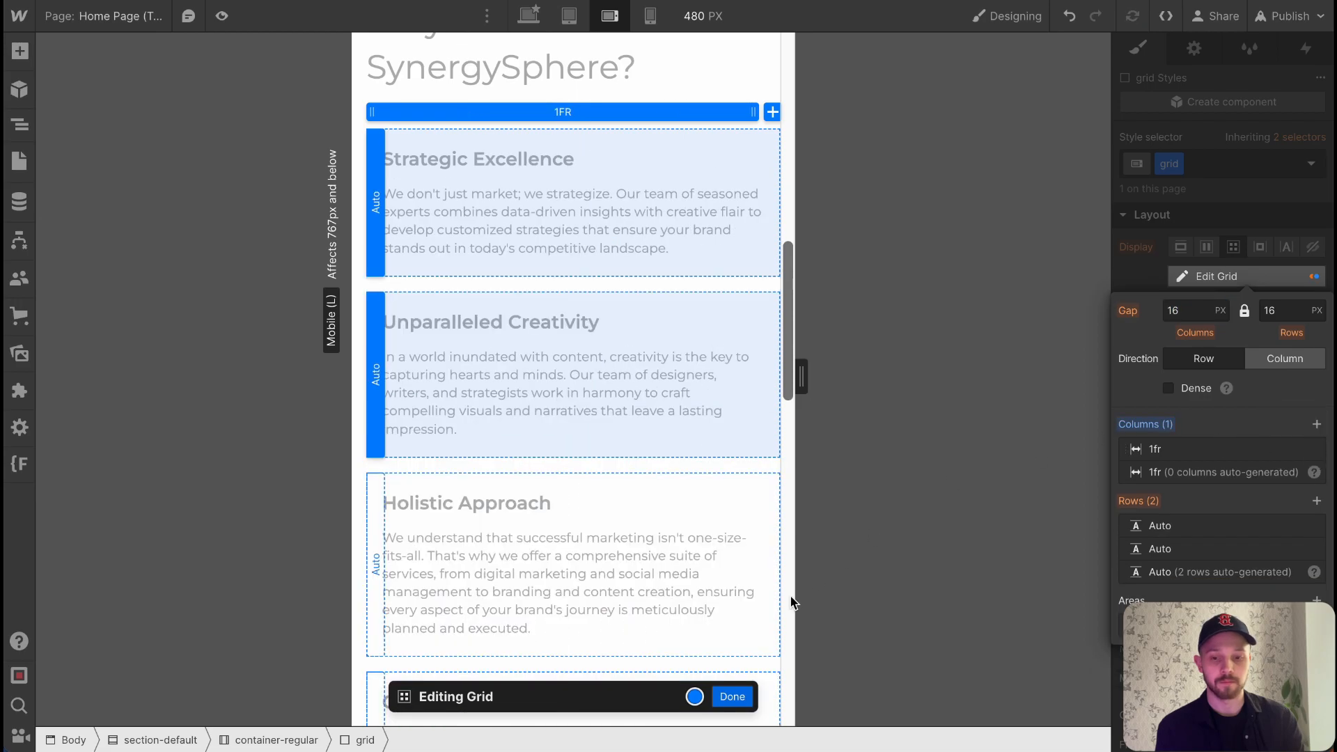
left_click(730, 698)
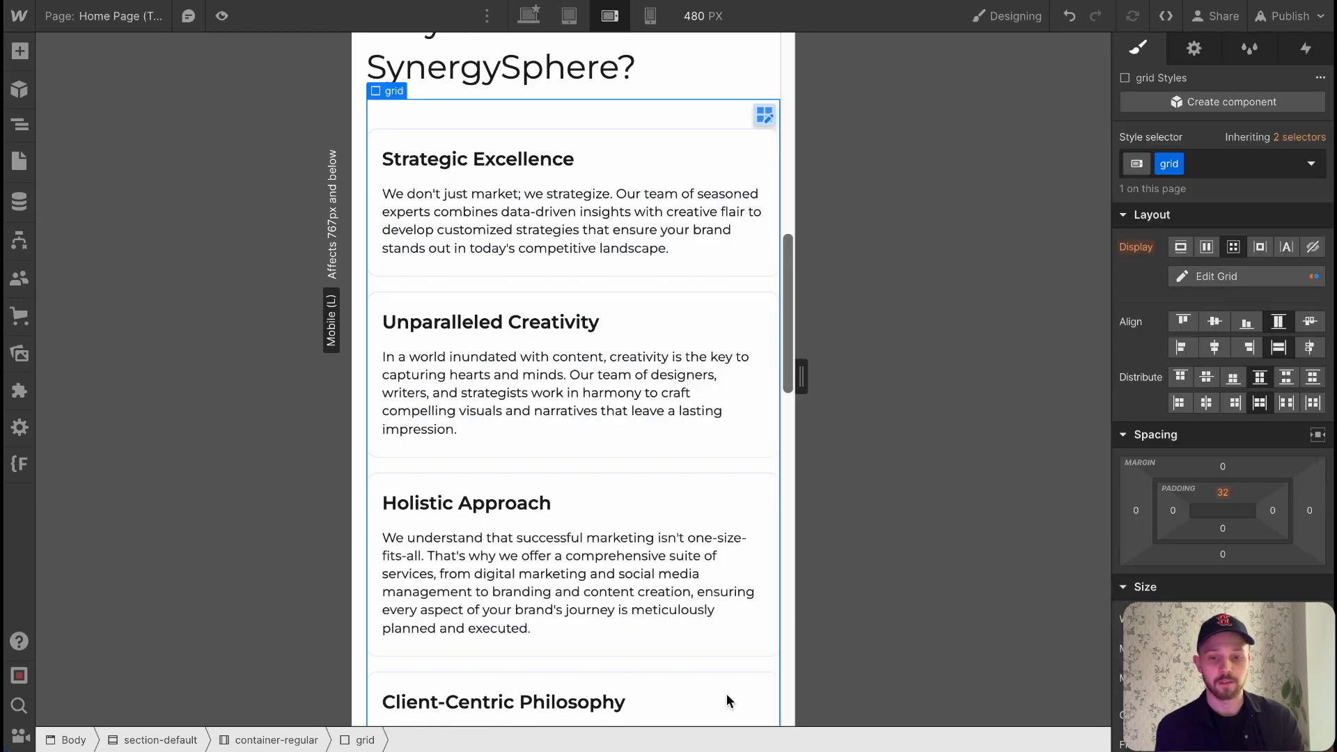
left_click(592, 80)
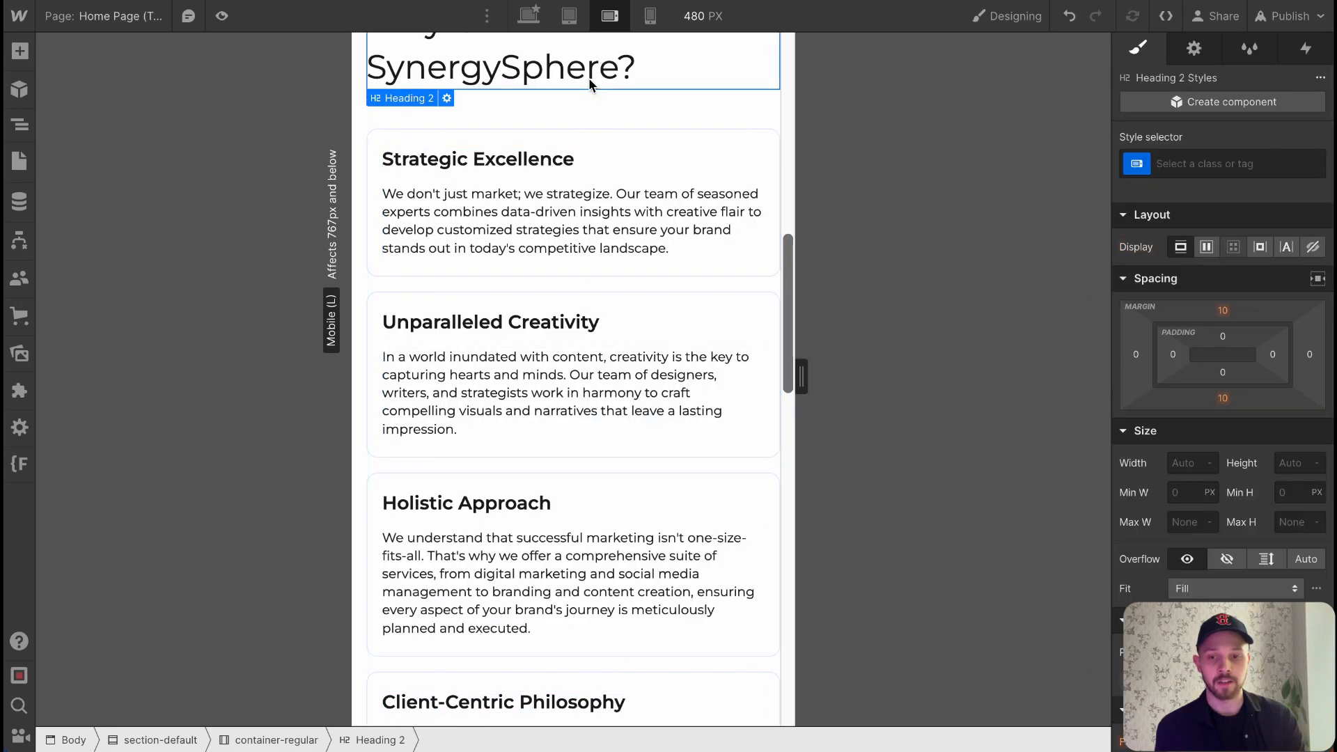
Preview the page and inspect the card section at the mobile landscape and mobile portrait breakpoints.
left_click(224, 21)
scroll(646, 361, "down", 4)
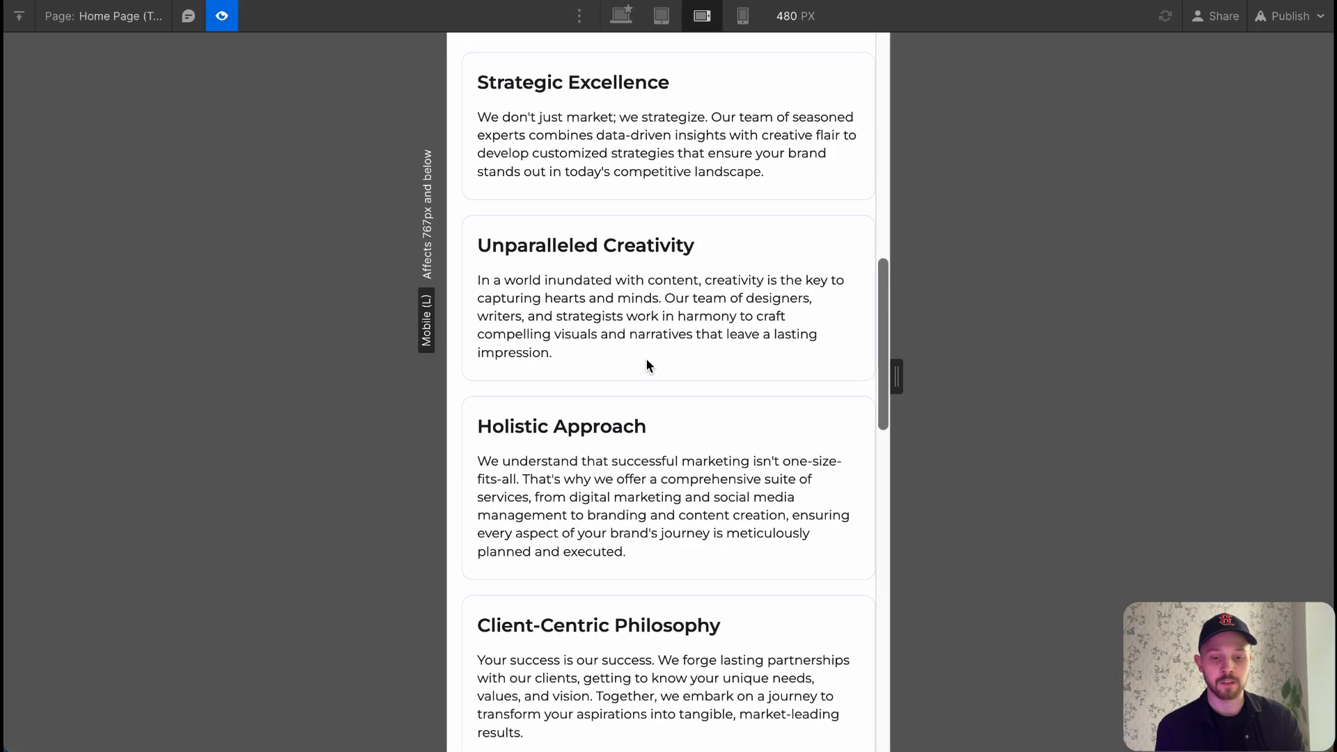
scroll(646, 362, "up", 3)
scroll(647, 361, "up", 5)
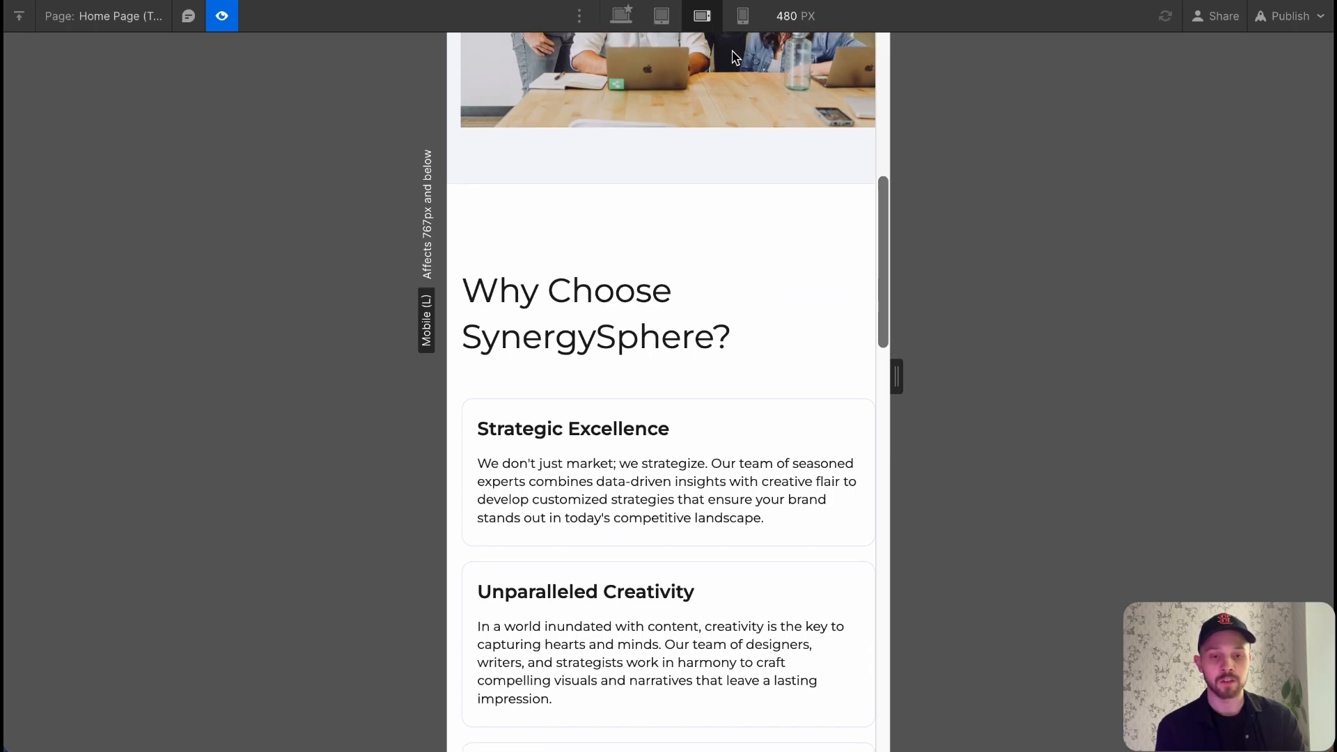
left_click(742, 15)
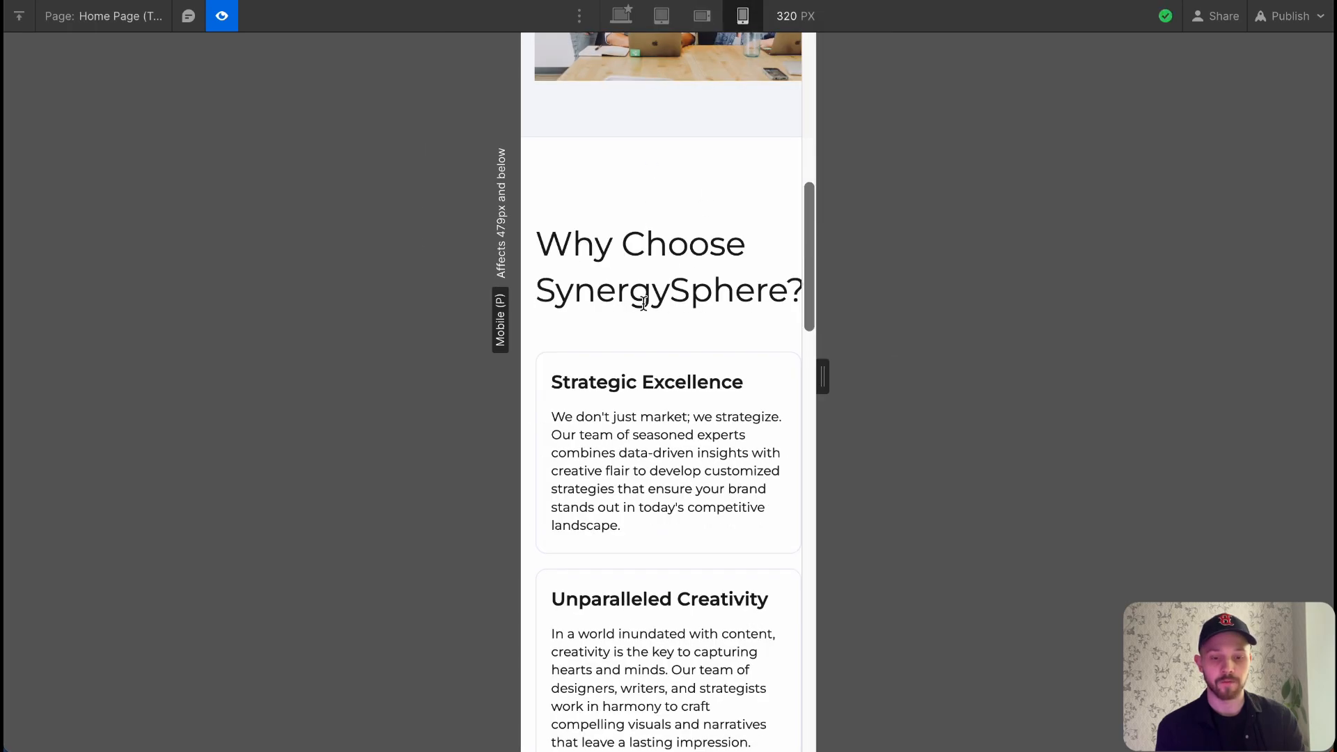
scroll(683, 349, "down", 2)
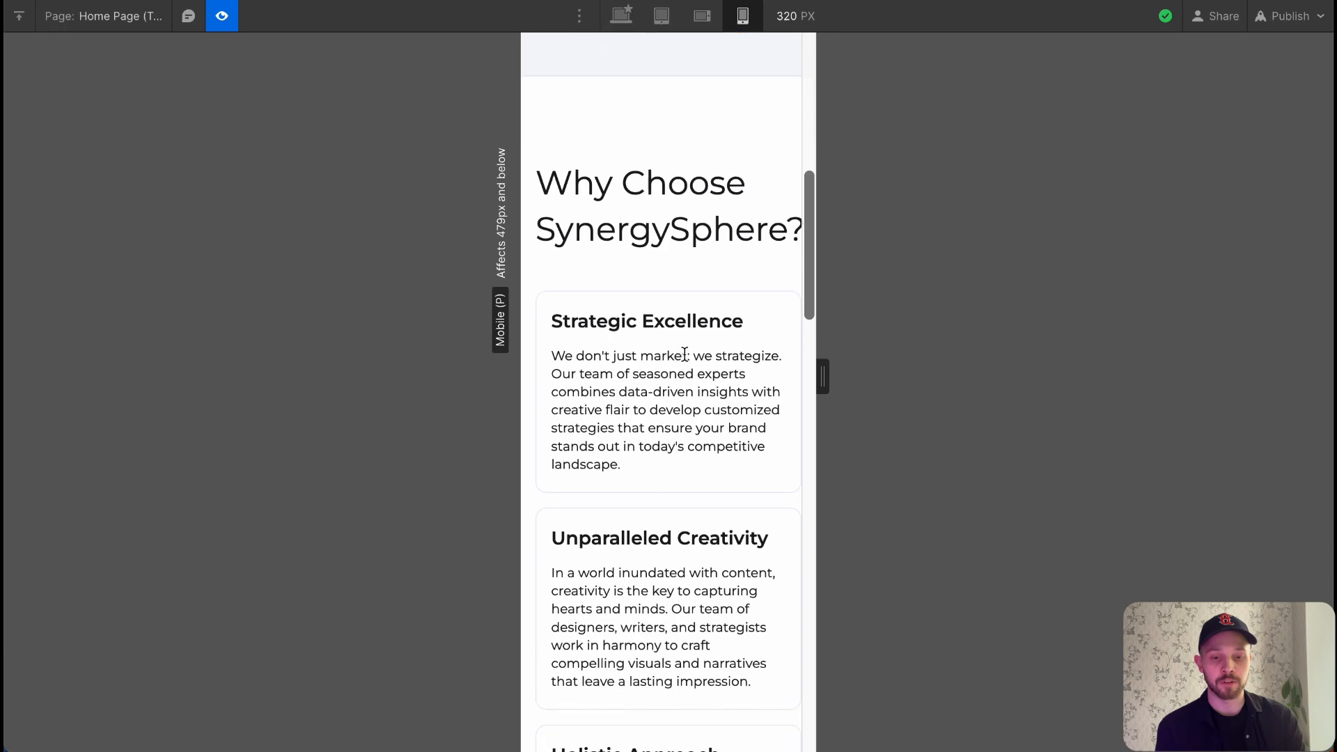
scroll(631, 451, "down", 2)
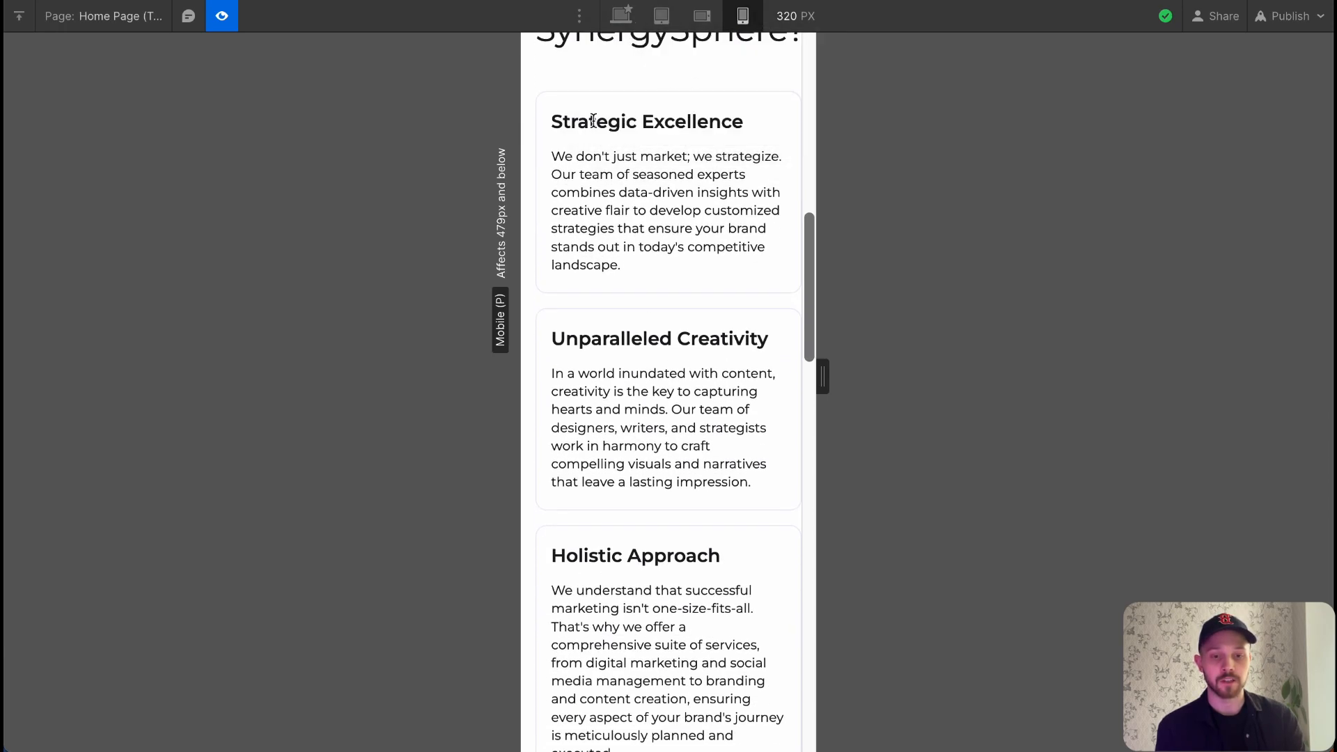
left_click(702, 15)
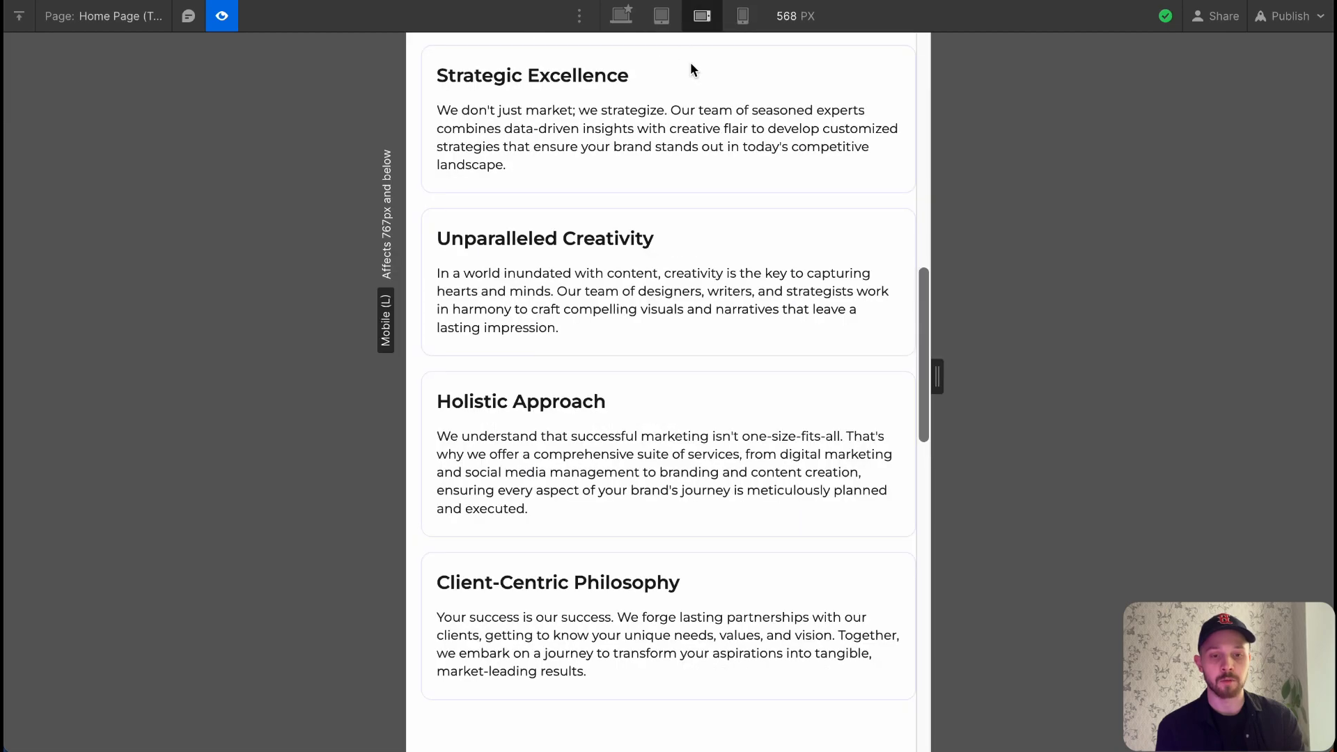
left_click(742, 15)
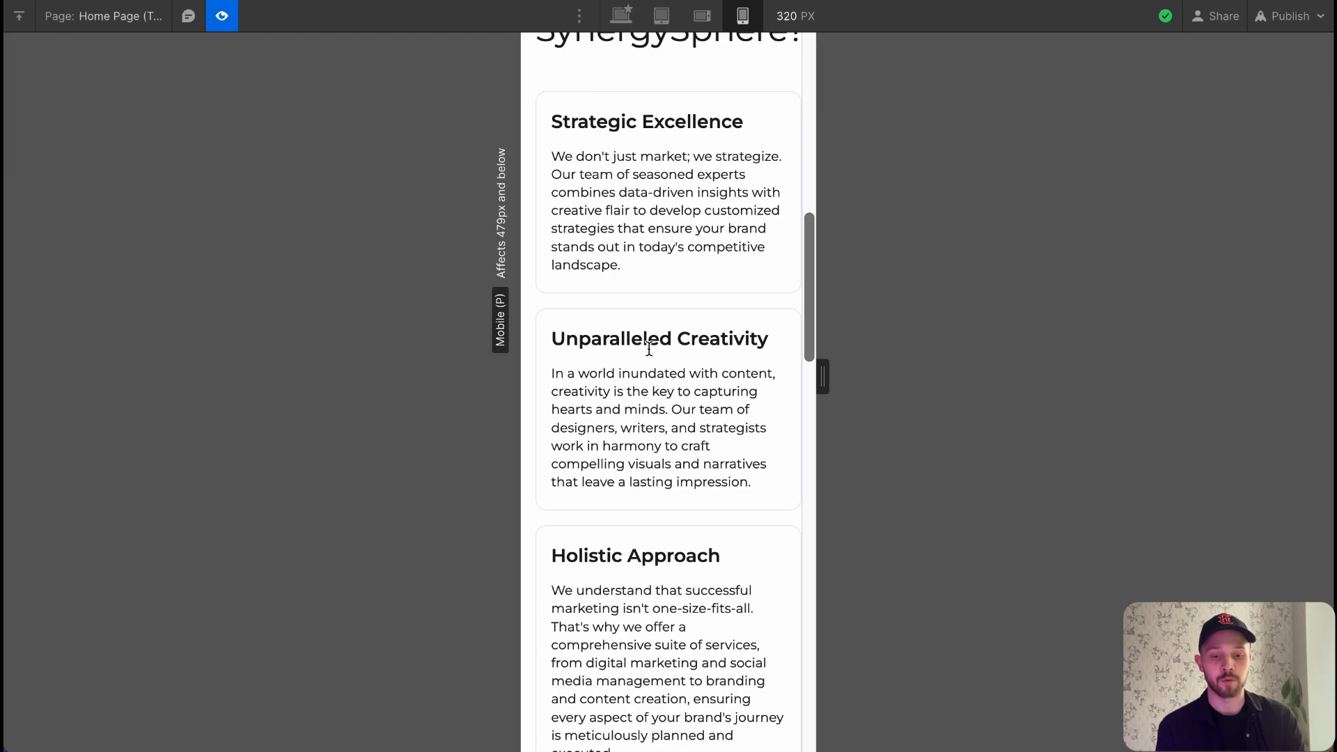
scroll(674, 279, "down", 4)
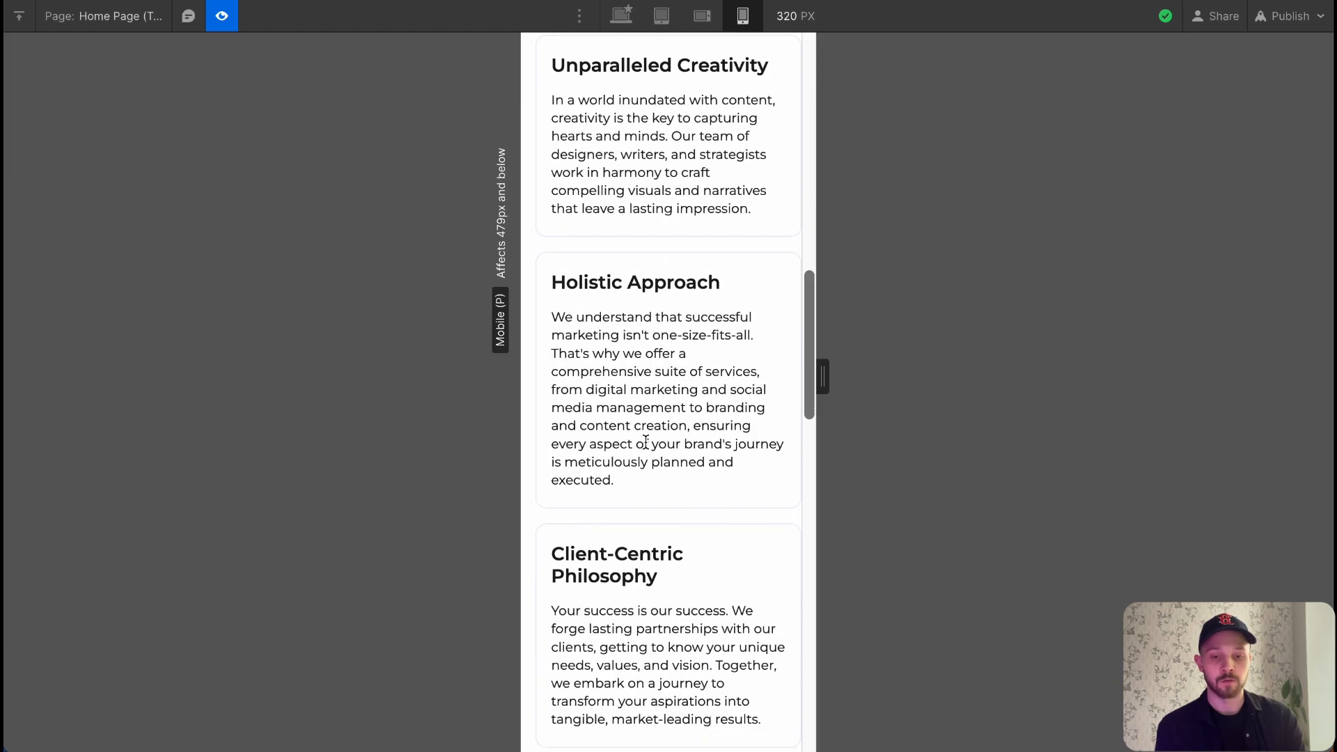
Widen the mobile portrait preview to 368 px and review the cards and the hero section.
scroll(588, 293, "up", 4)
scroll(597, 286, "up", 3)
scroll(598, 285, "down", 6)
left_click_drag(823, 375, 849, 374)
scroll(750, 369, "up", 8)
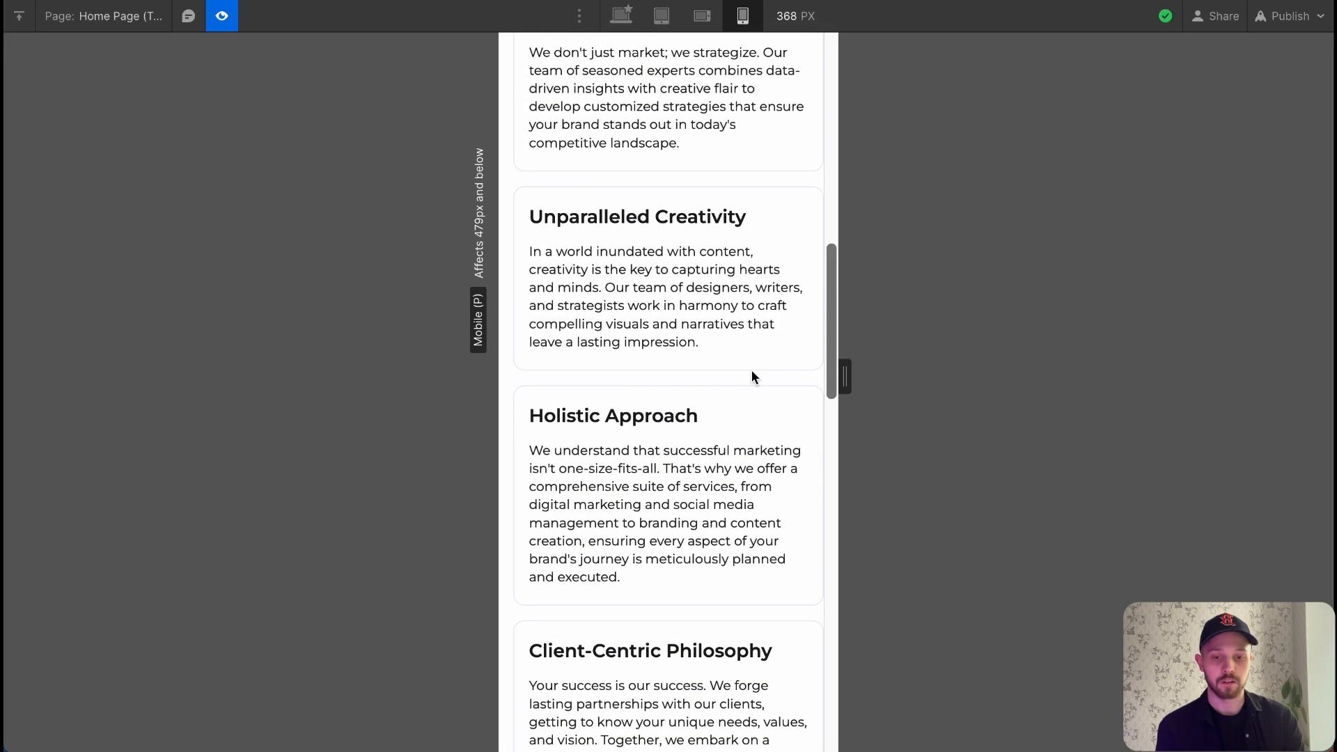
scroll(752, 372, "down", 10)
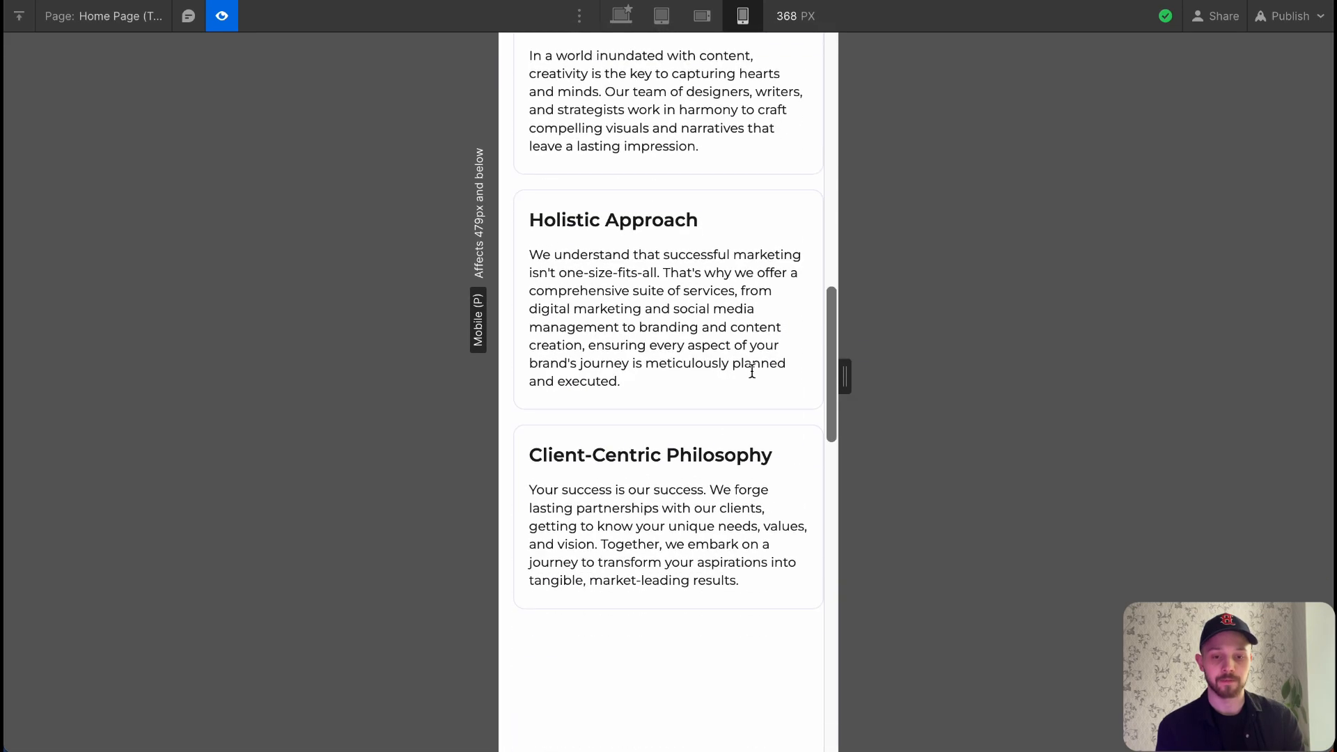
scroll(752, 376, "up", 15)
scroll(740, 274, "up", 2)
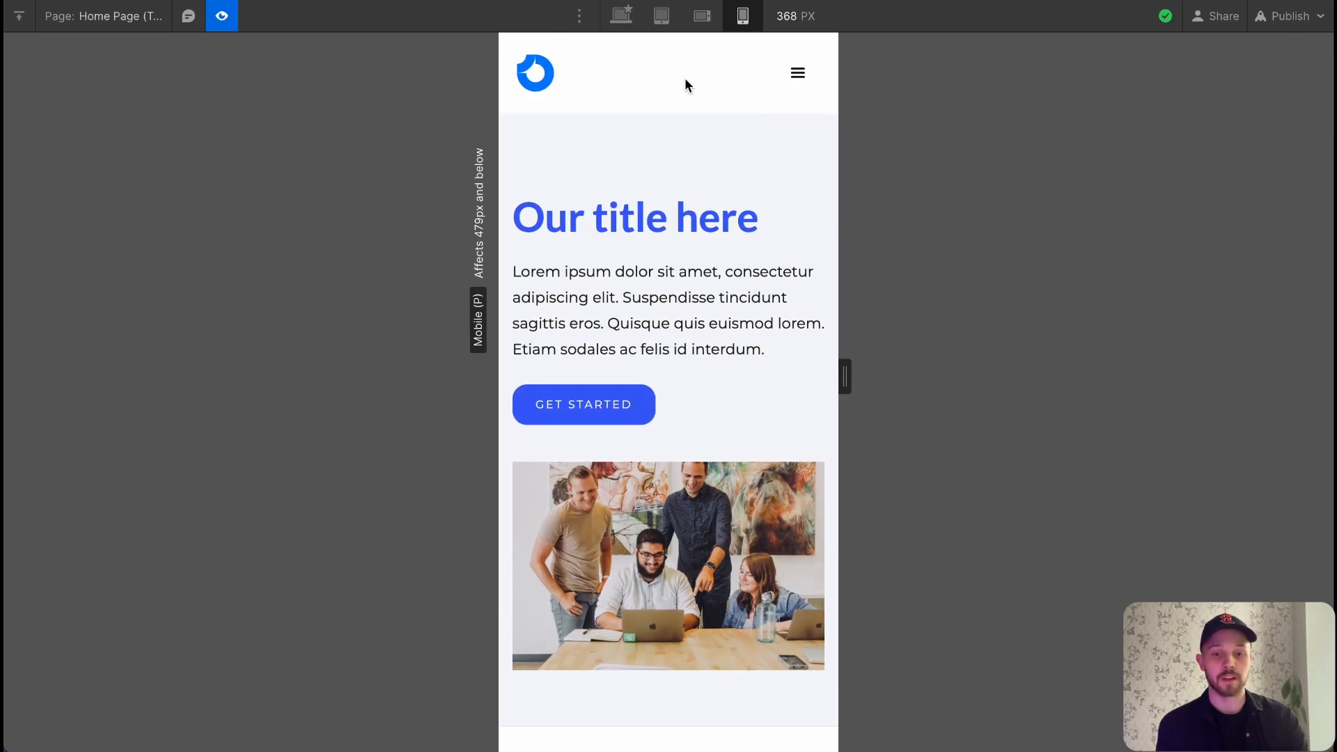
Test opening and closing the mobile navigation menu in the preview, and look over the sections below it.
left_click(796, 74)
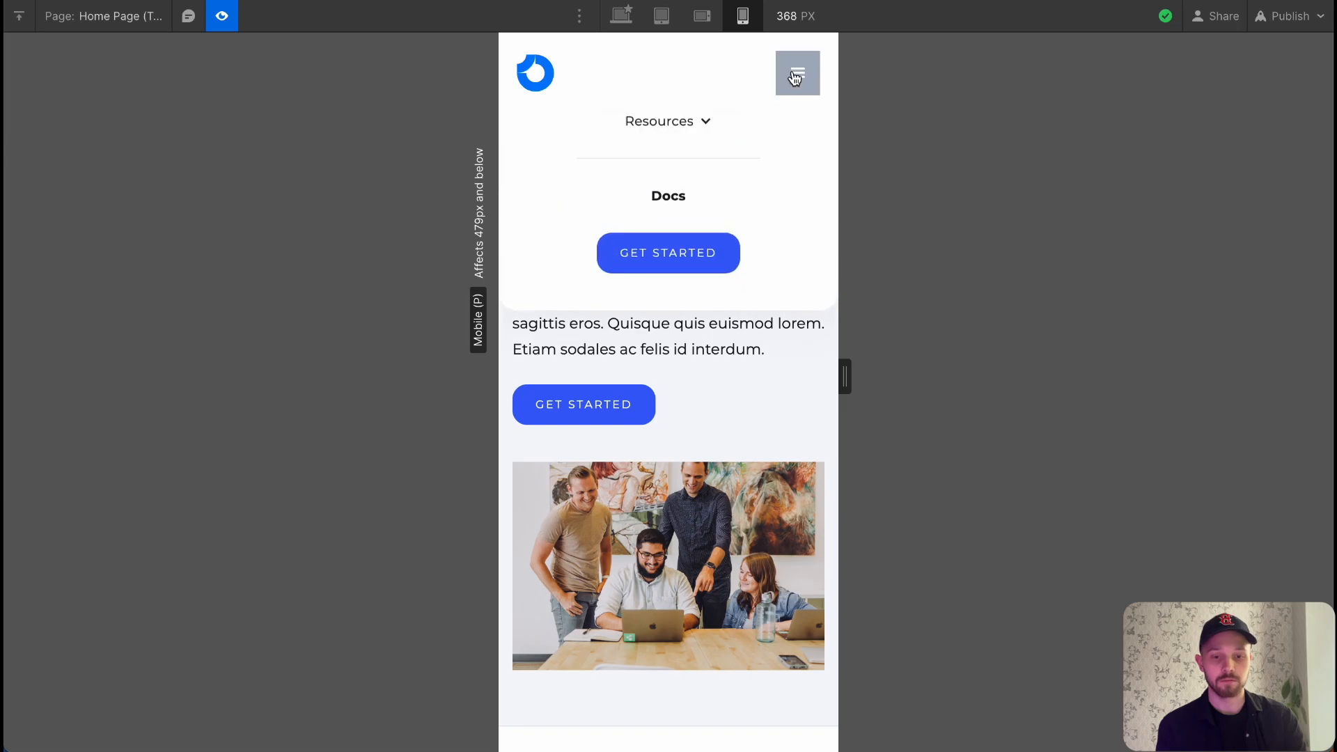
left_click(795, 74)
scroll(652, 369, "down", 3)
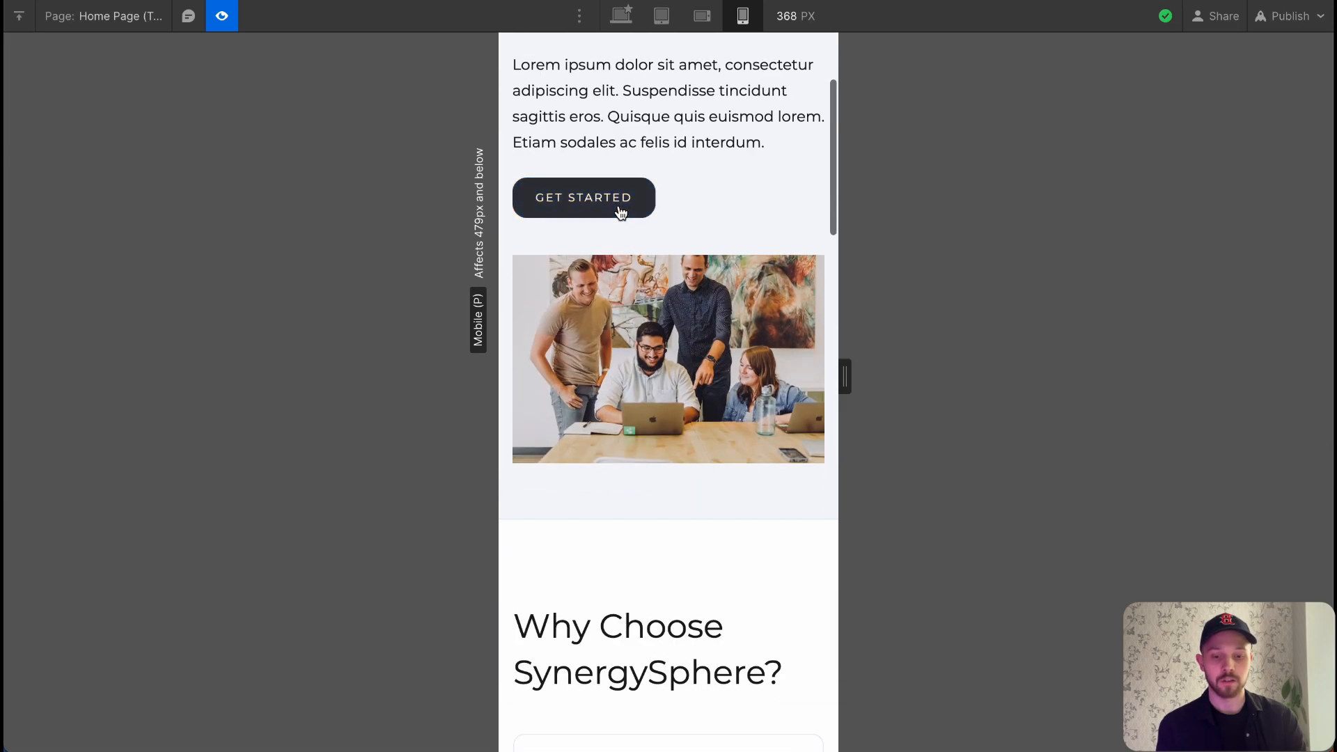
scroll(610, 446, "down", 3)
scroll(611, 435, "down", 5)
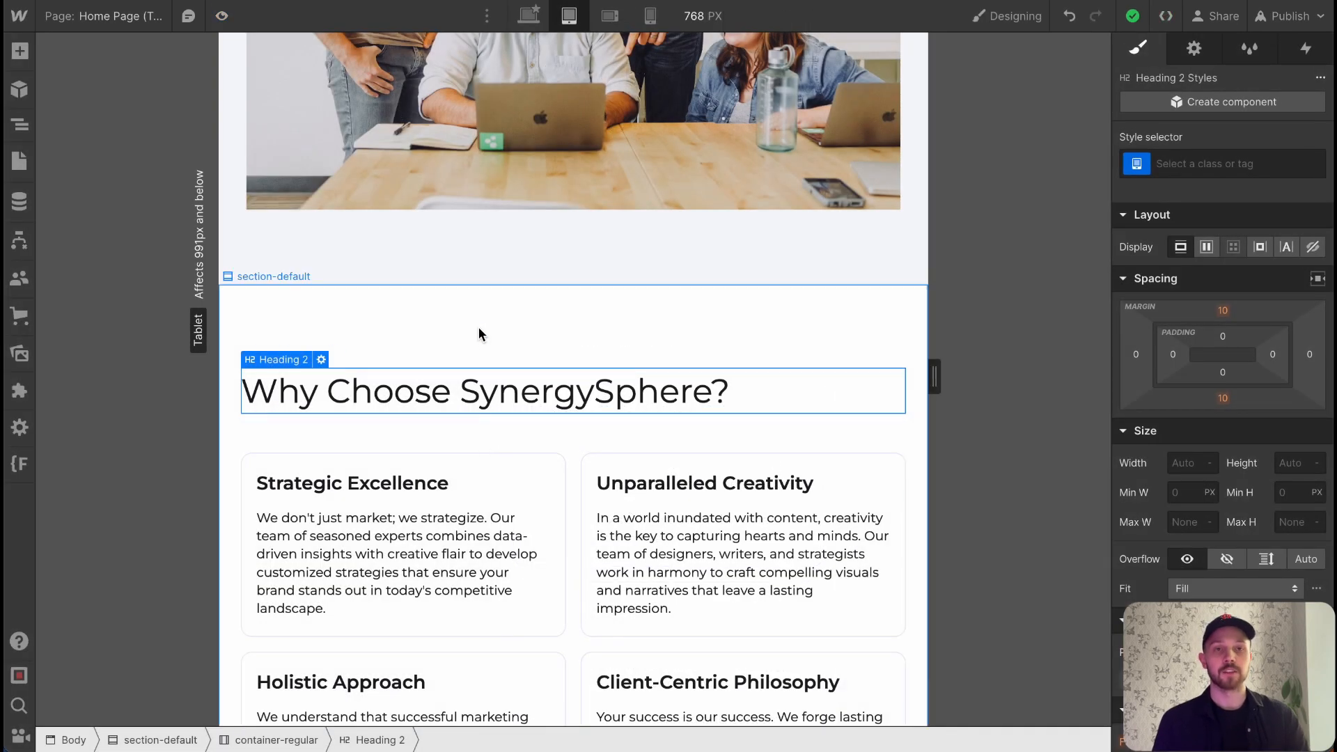
Compare the hero section's layout at the desktop and tablet breakpoints.
scroll(478, 327, "up", 4)
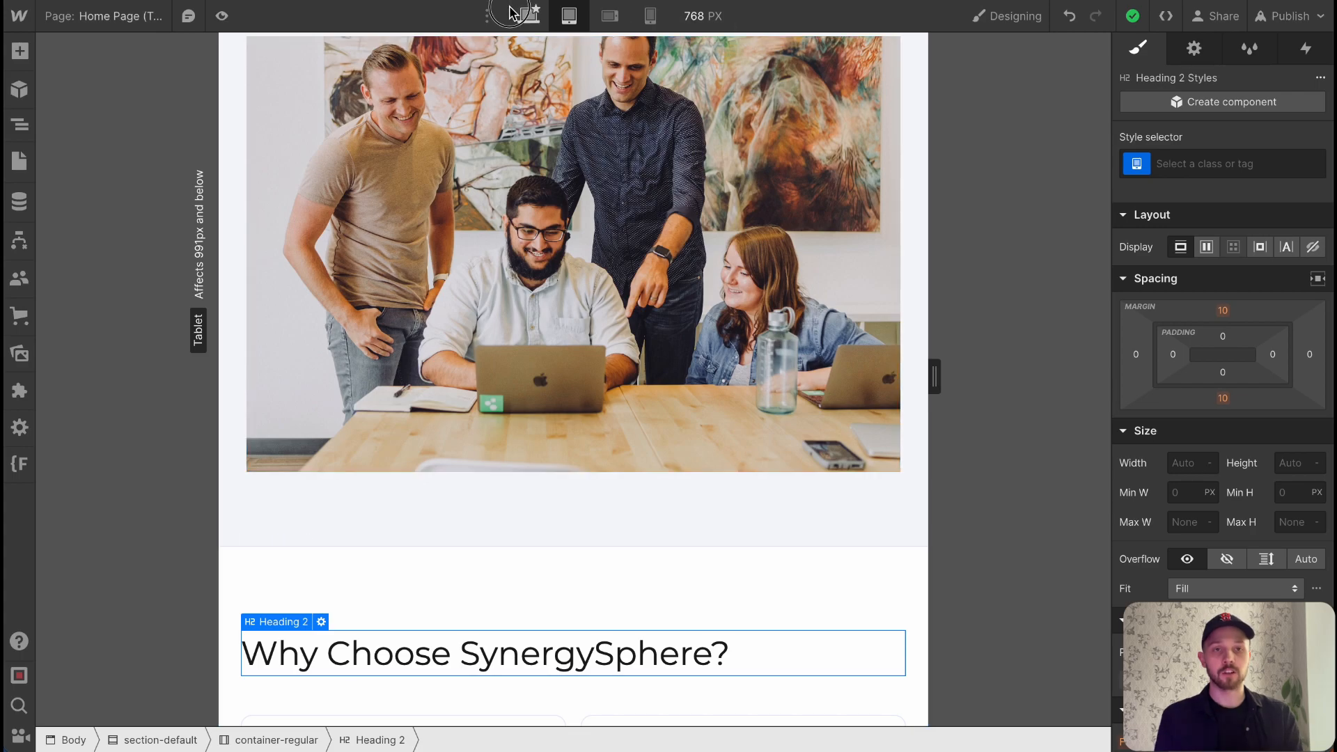
left_click(528, 15)
scroll(534, 186, "up", 3)
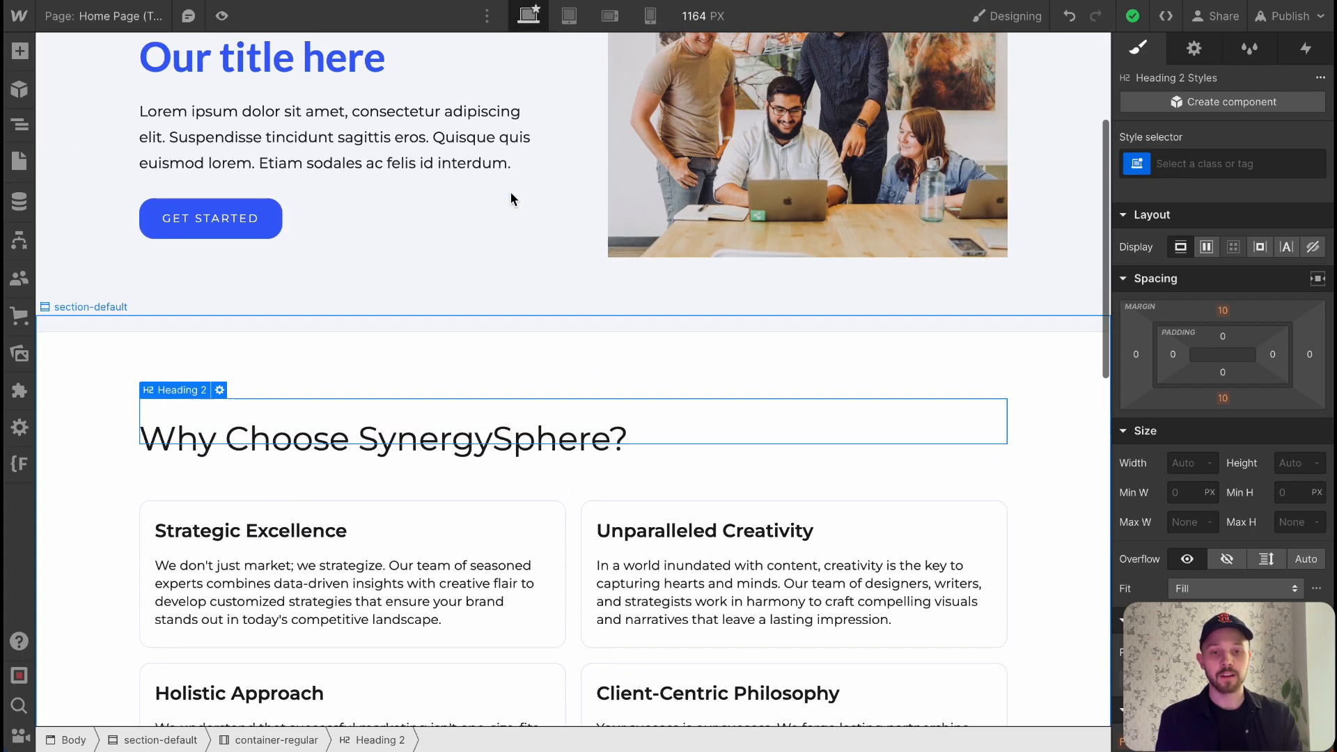
left_click(565, 17)
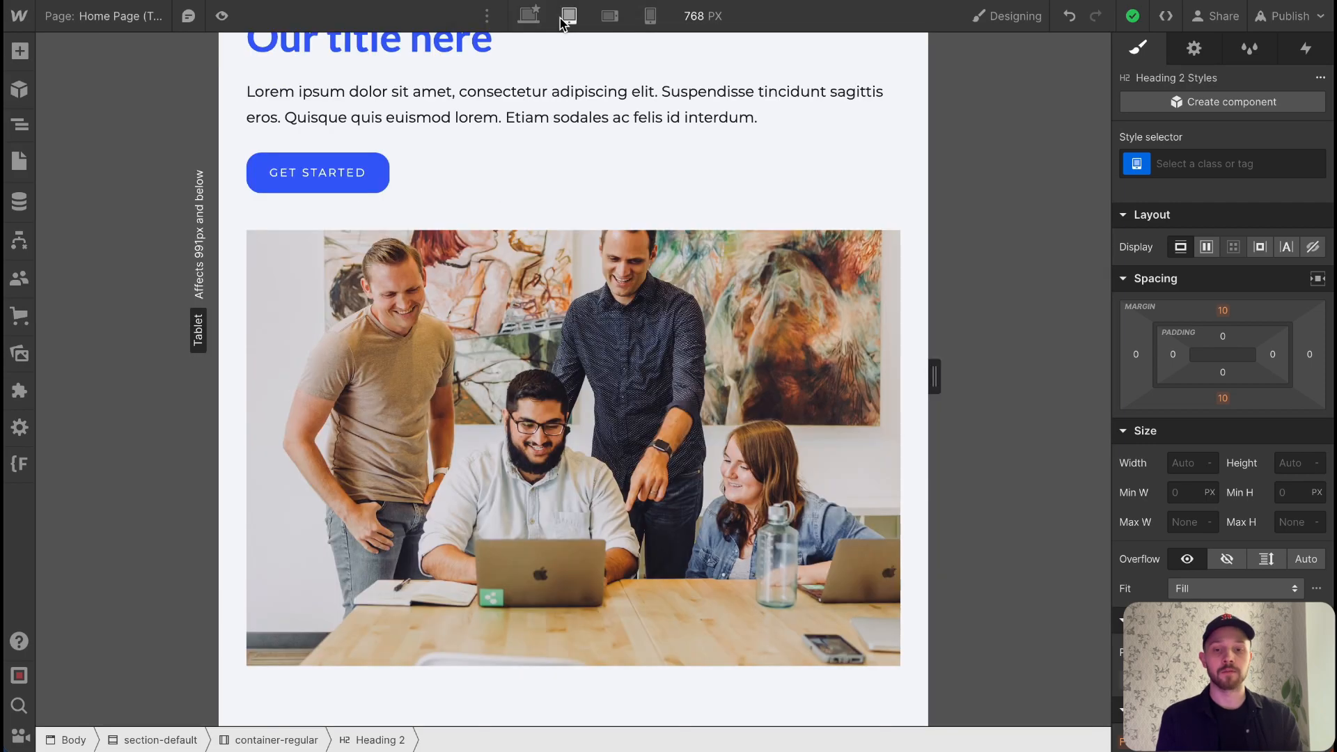
scroll(401, 151, "up", 3)
scroll(396, 310, "down", 2)
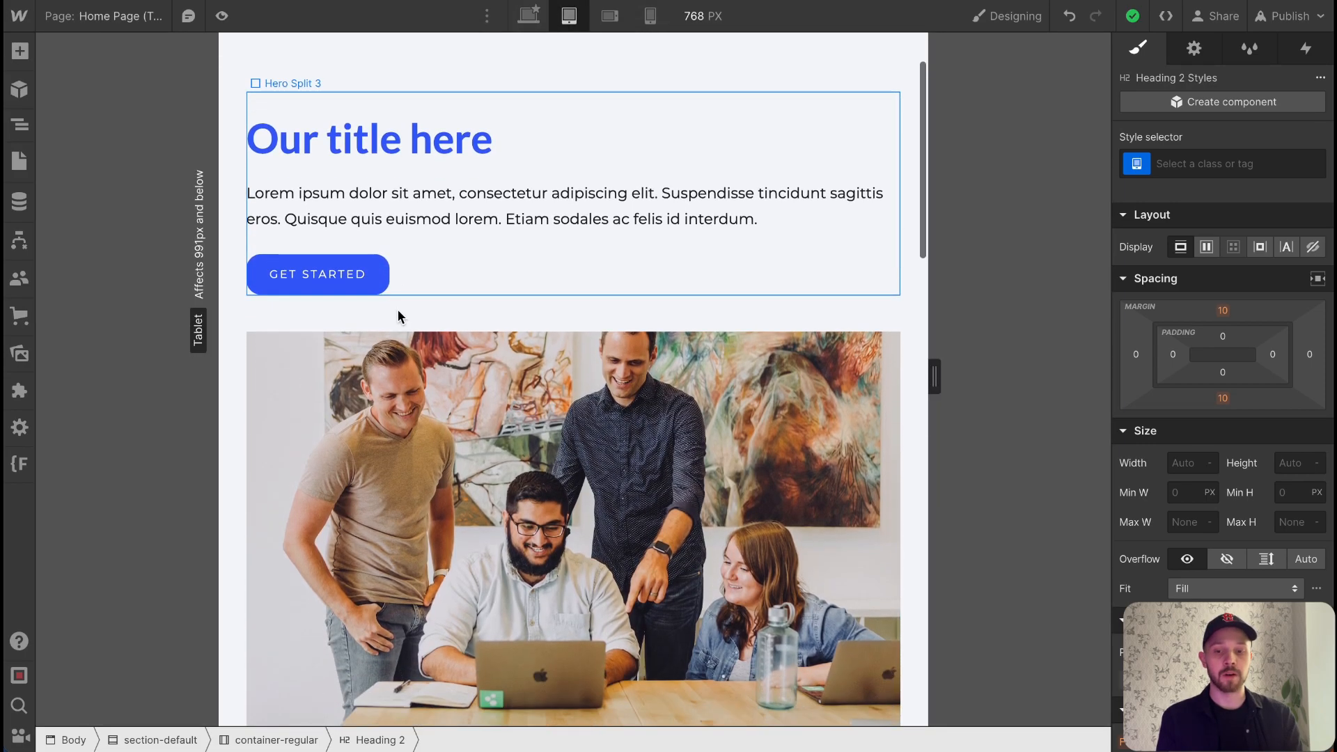
scroll(385, 388, "down", 2)
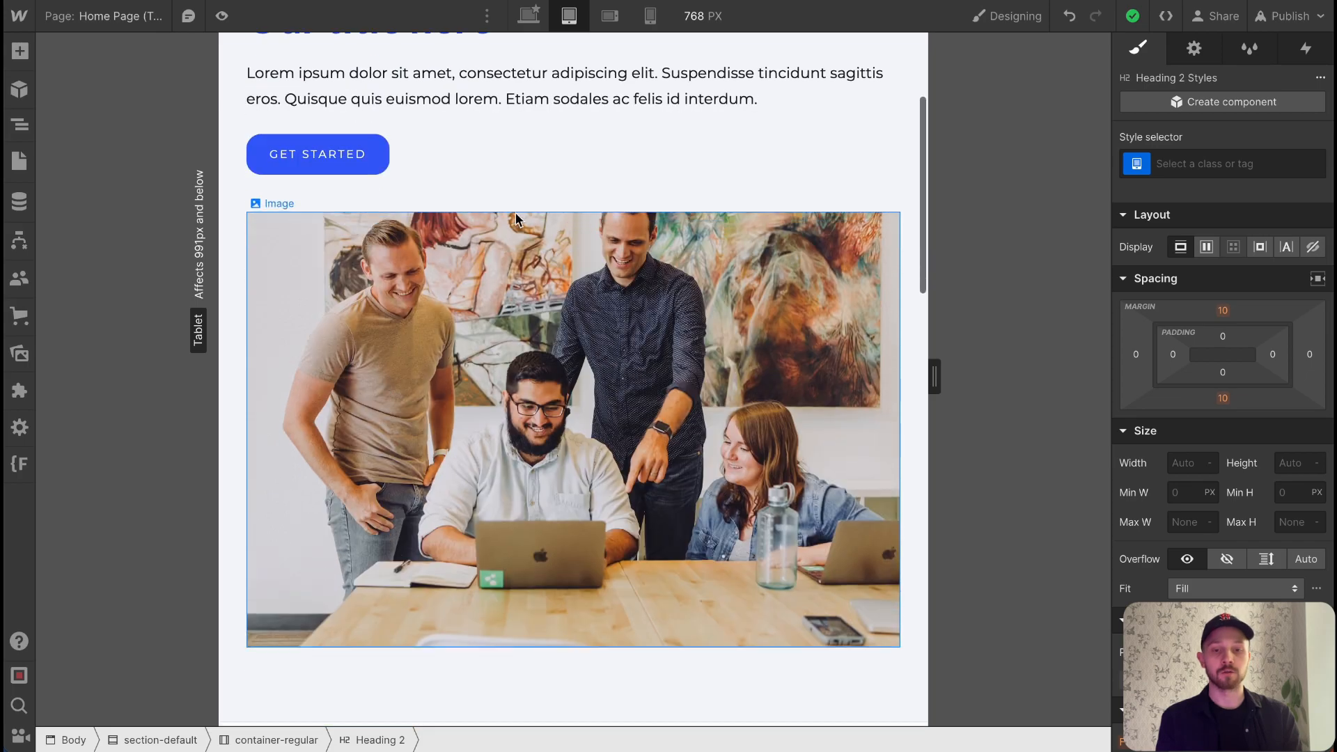
Compare the hero image and the section below it at the mobile landscape and mobile portrait breakpoints.
left_click(610, 15)
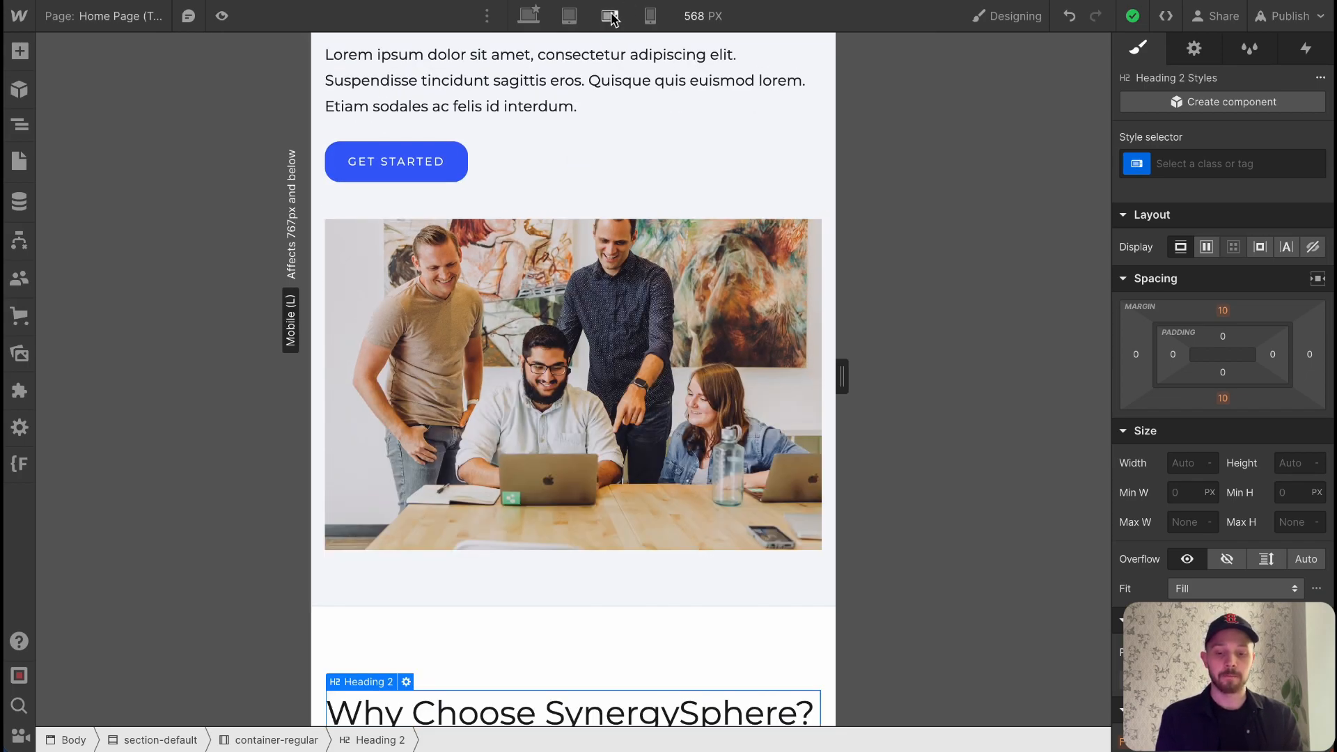
scroll(561, 216, "down", 3)
left_click(651, 16)
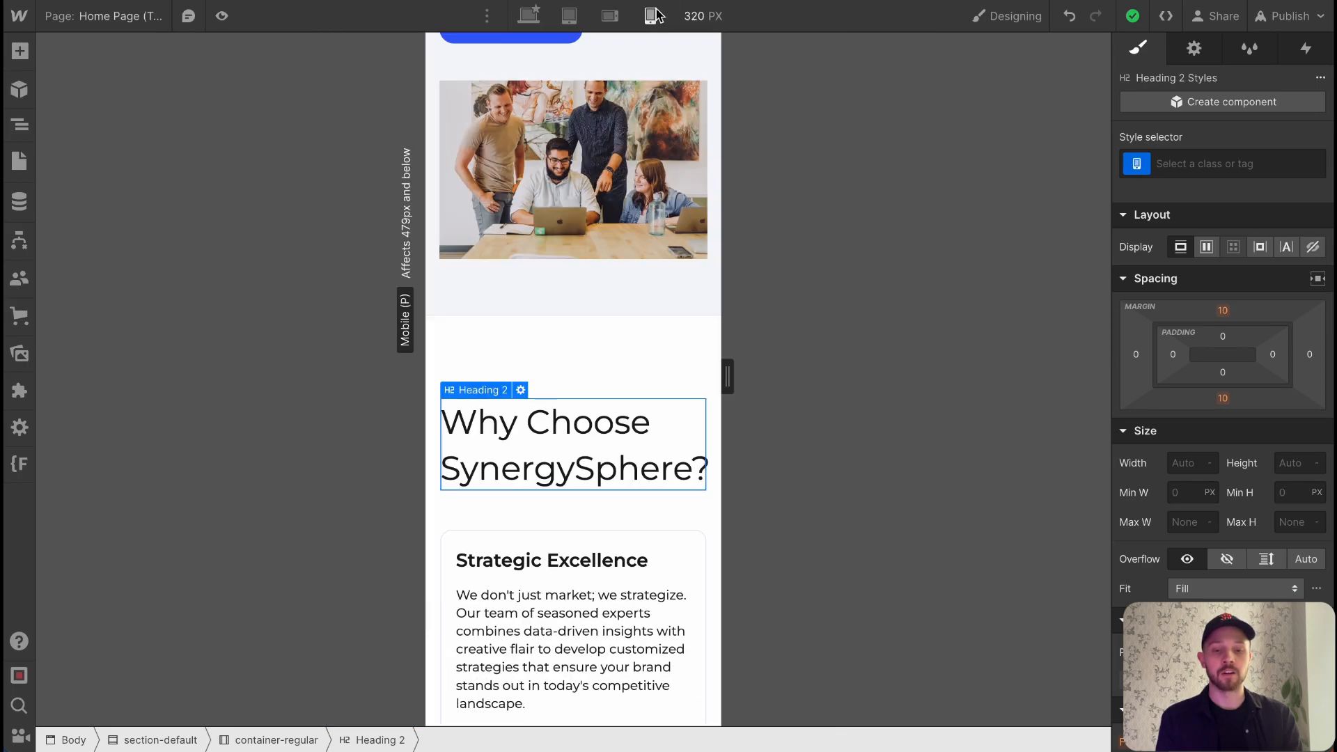
scroll(591, 189, "up", 3)
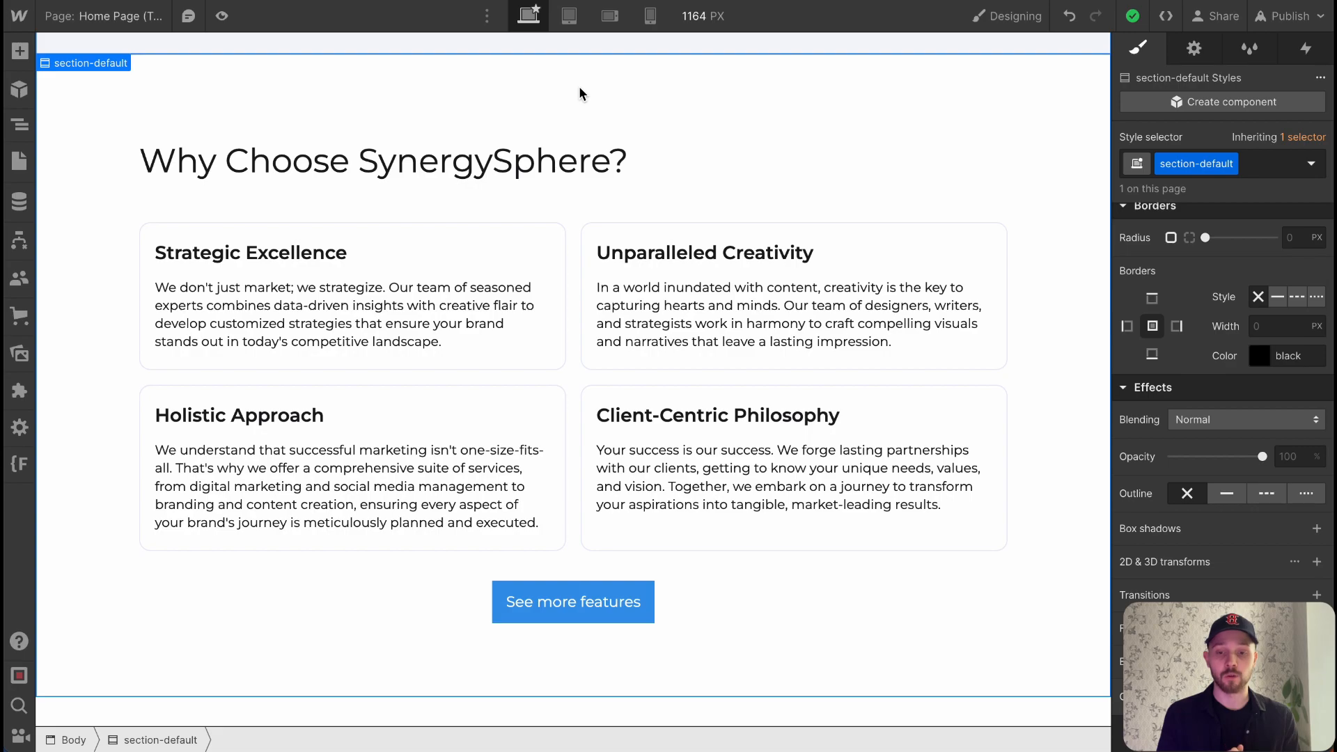
Select the Strategic Excellence card and preview the card section at the desktop breakpoint.
left_click(419, 230)
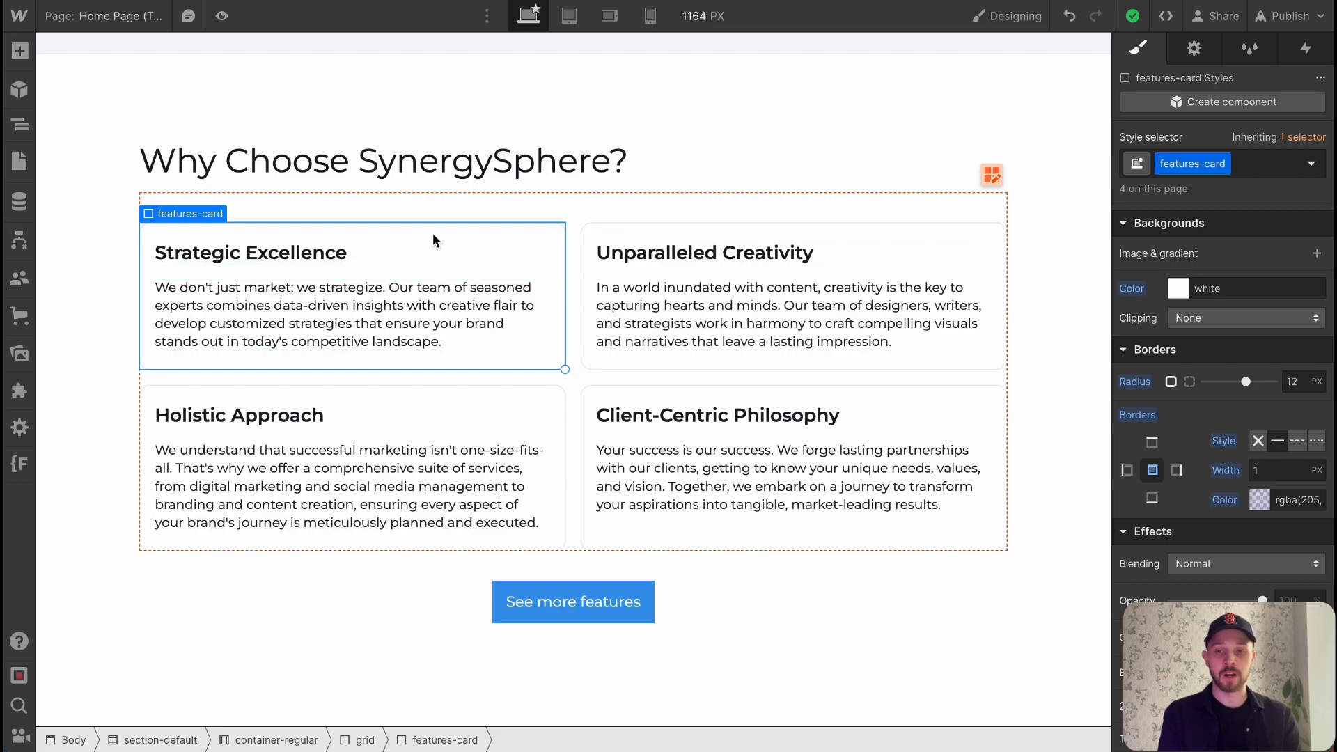
left_click(221, 16)
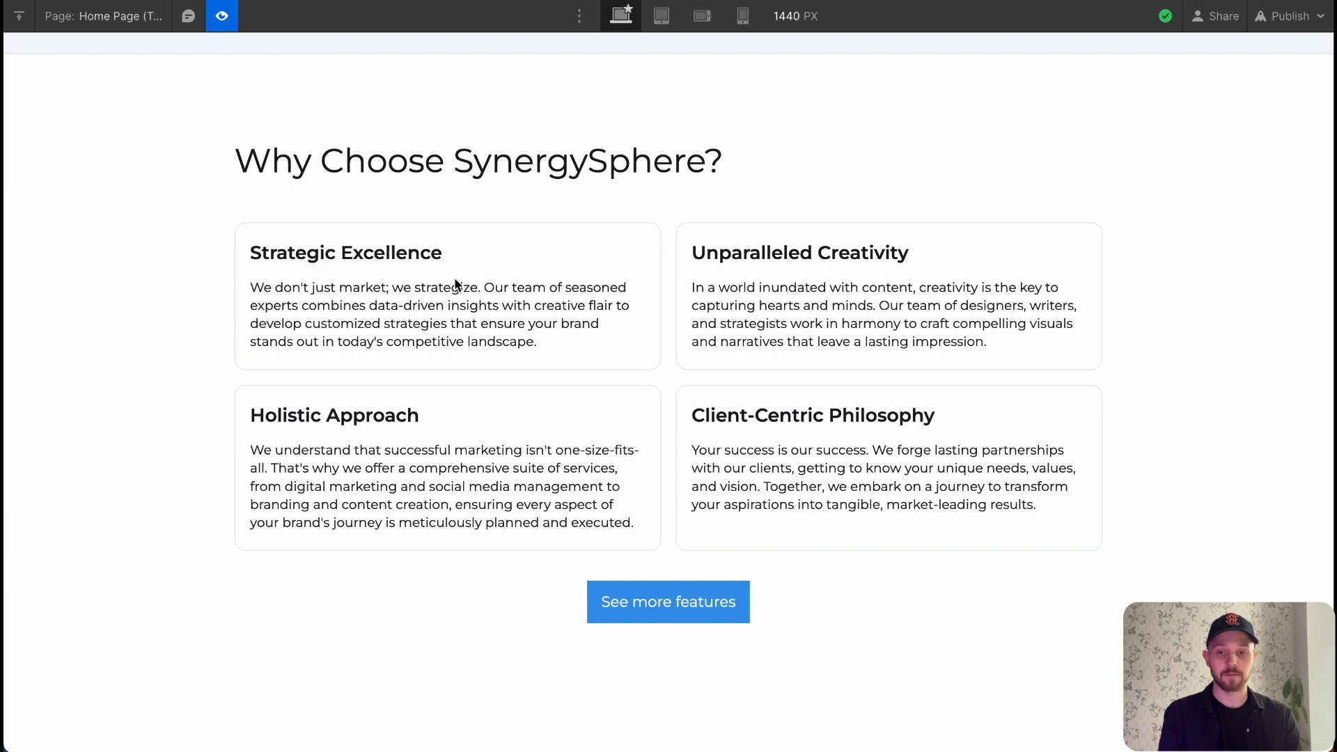
left_click(223, 16)
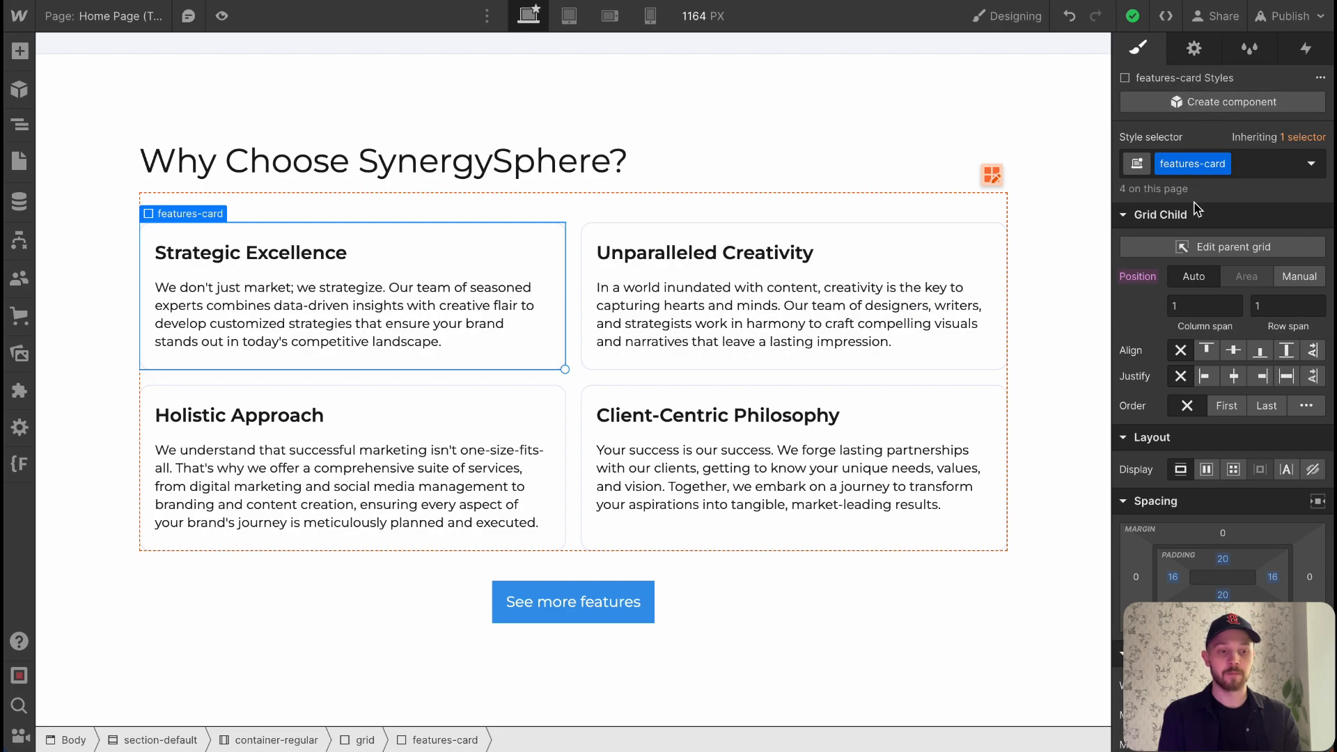
Set the background color of the features-card class to Ghost White in its Hover state.
left_click(1311, 165)
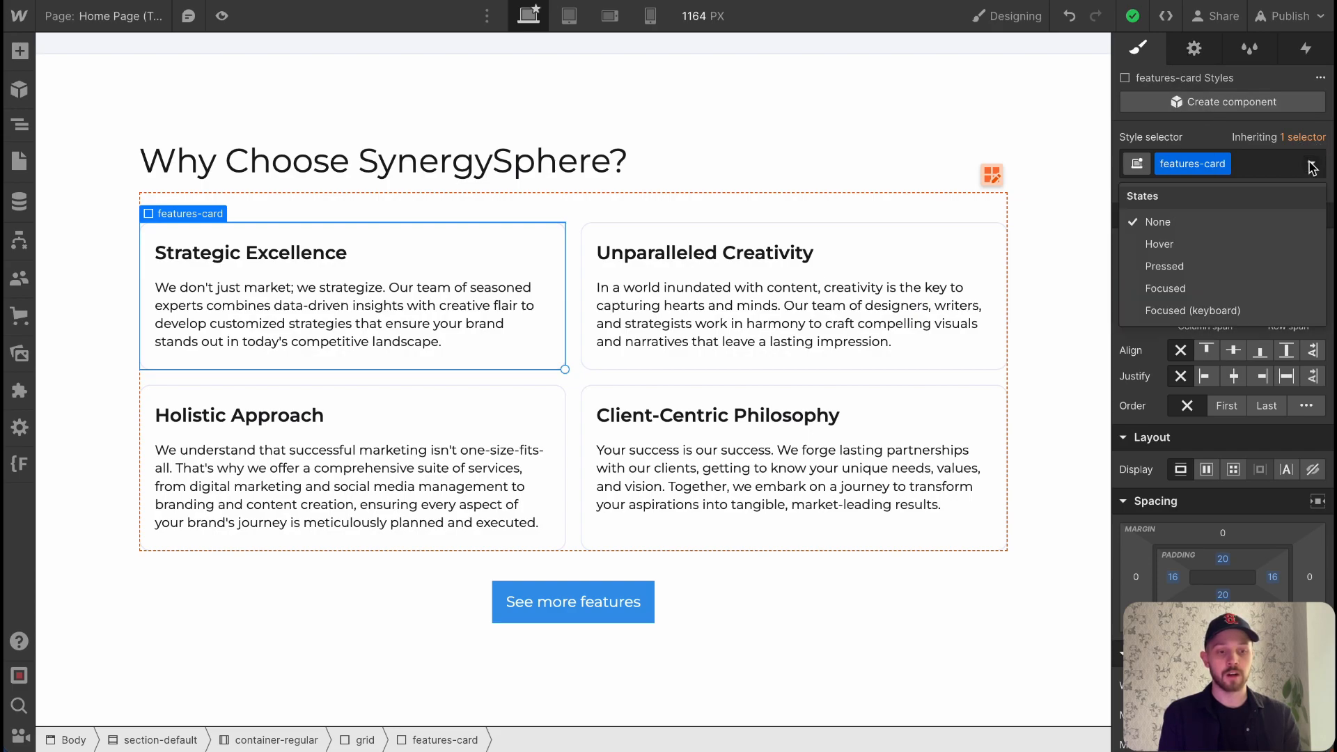
left_click(1198, 245)
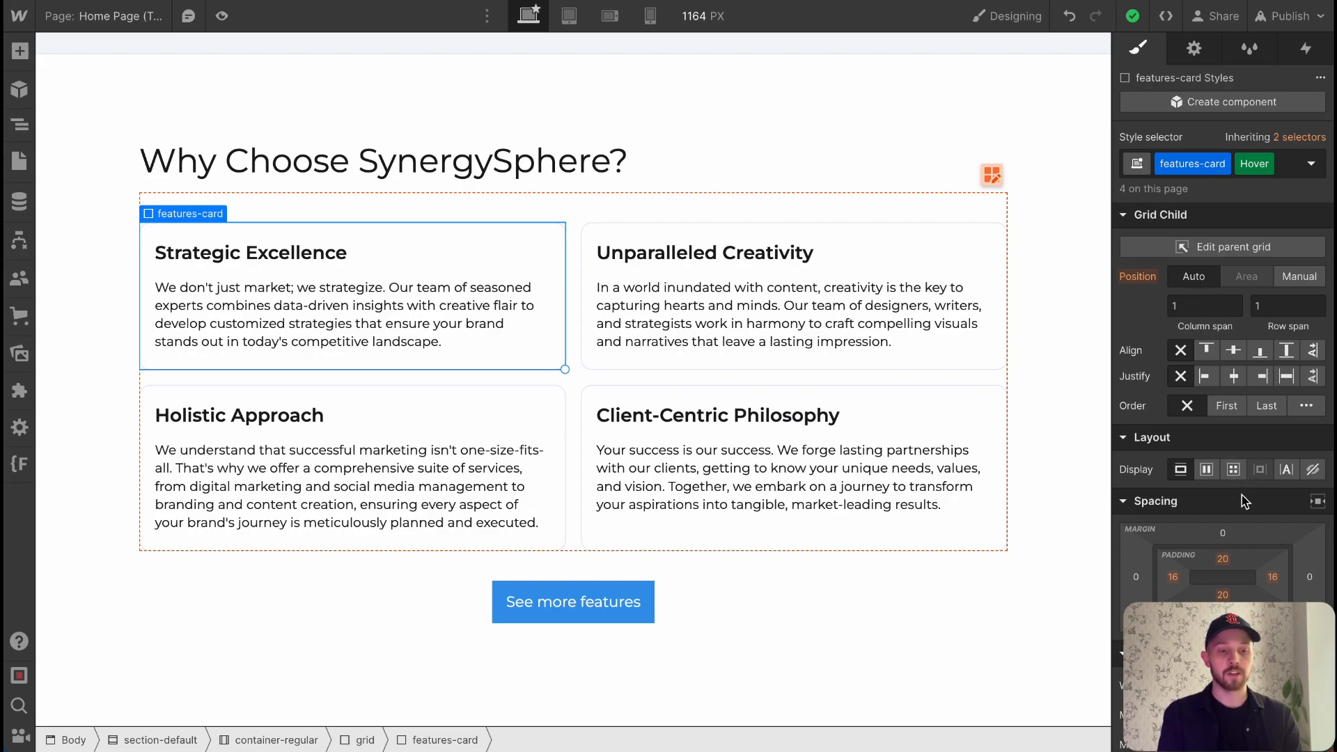
scroll(1247, 501, "down", 2)
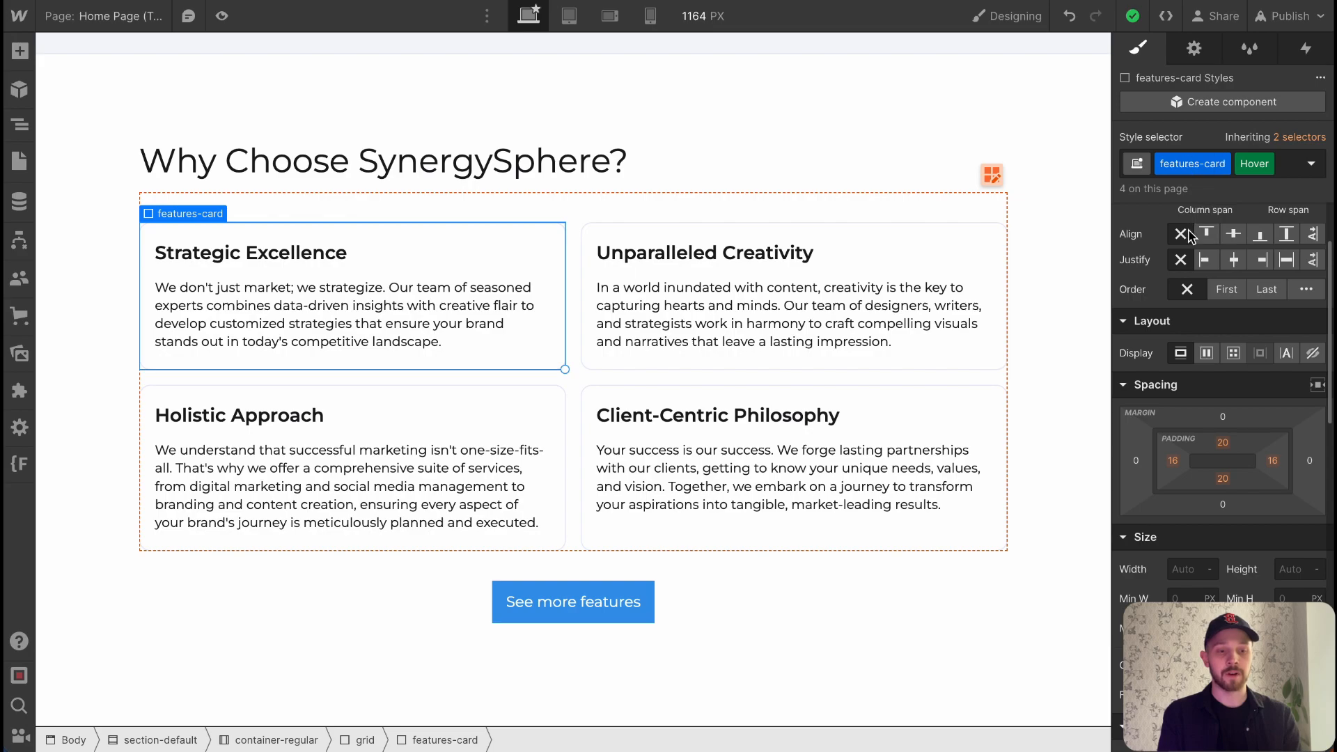
scroll(1200, 282, "up", 1)
scroll(1201, 282, "up", 1)
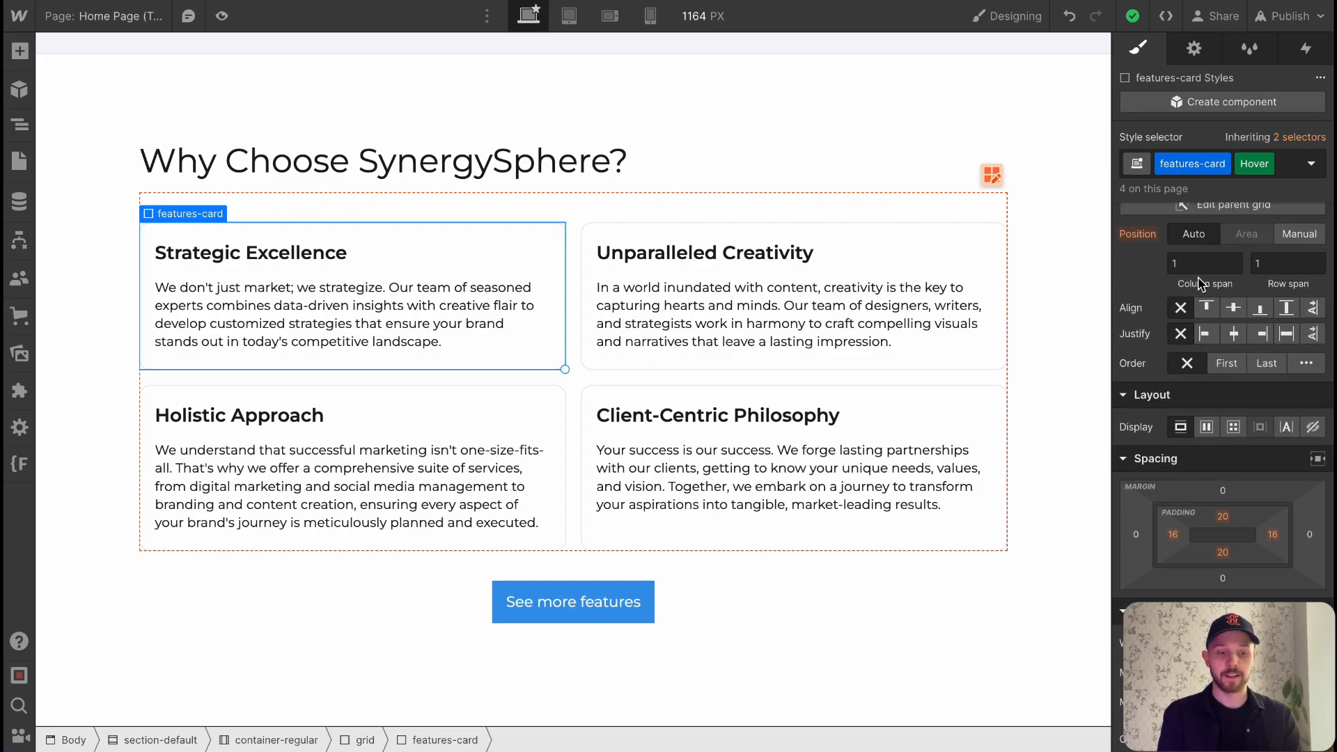
scroll(1231, 481, "down", 10)
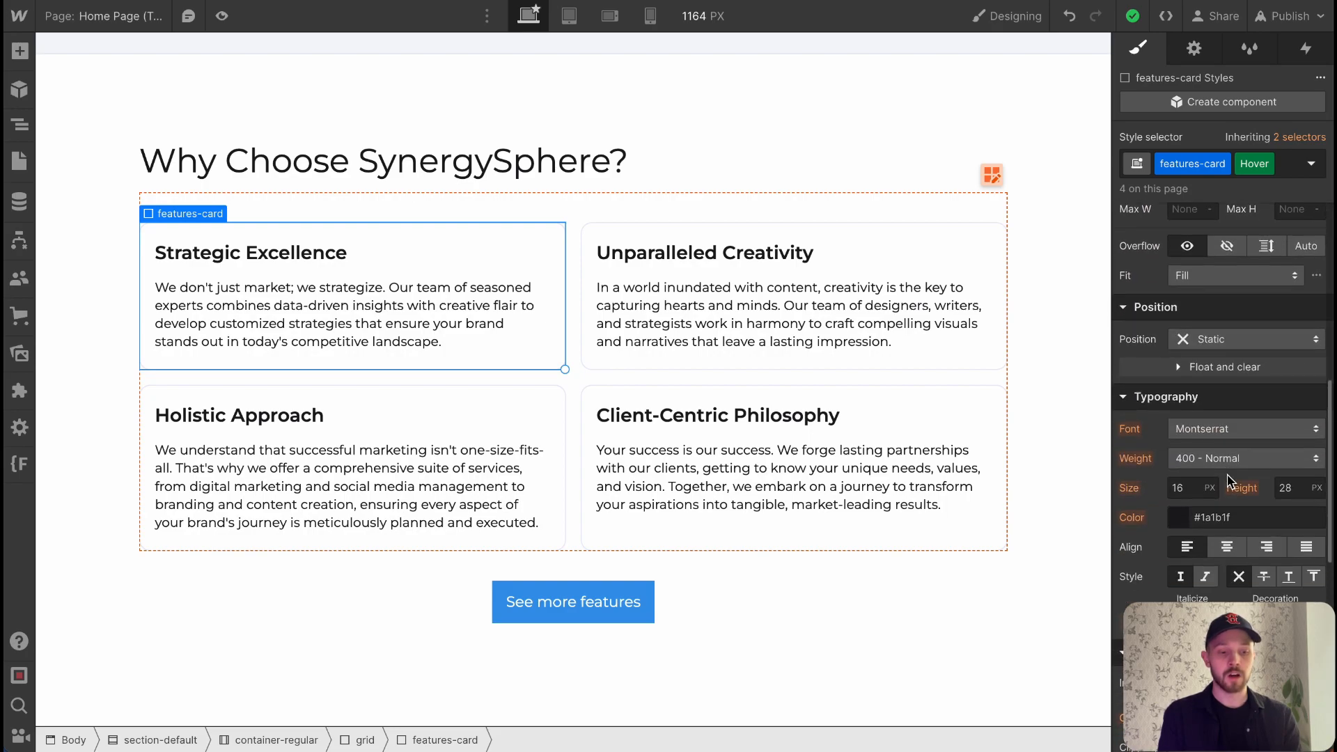
scroll(1231, 481, "down", 3)
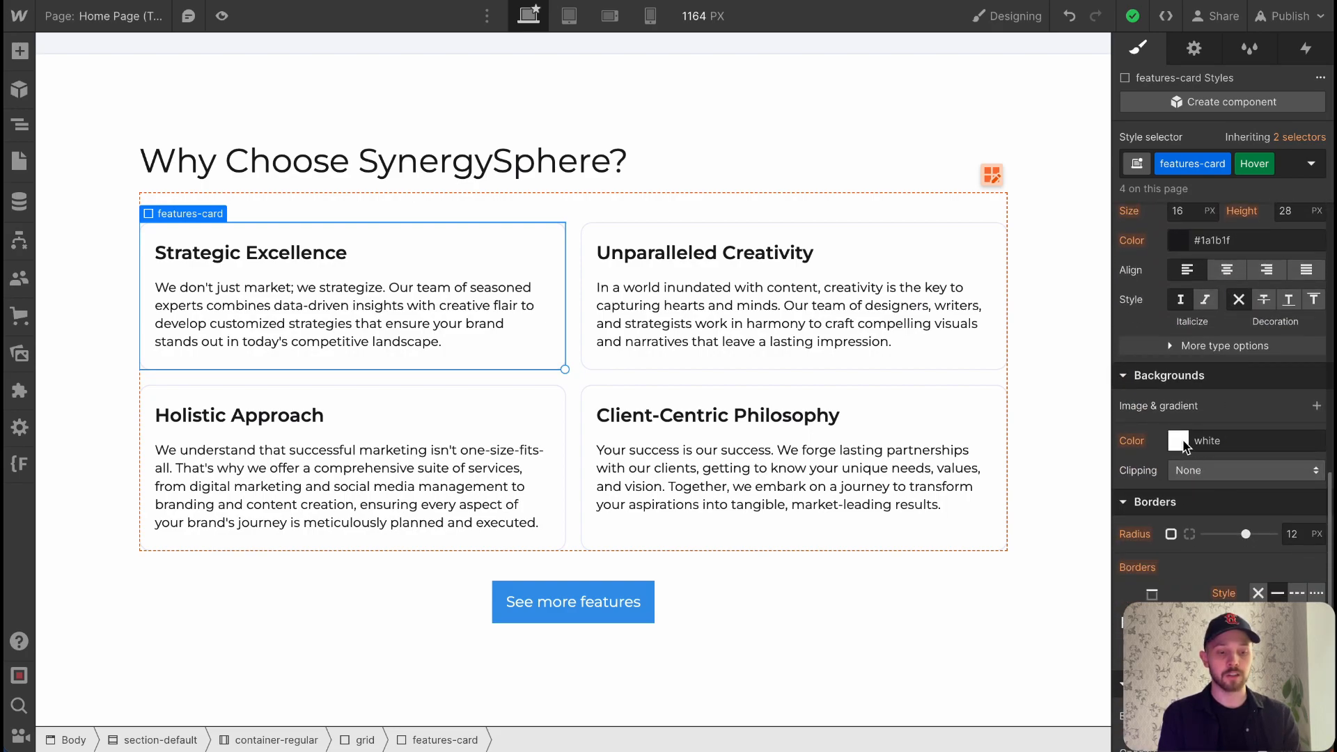
left_click(1179, 441)
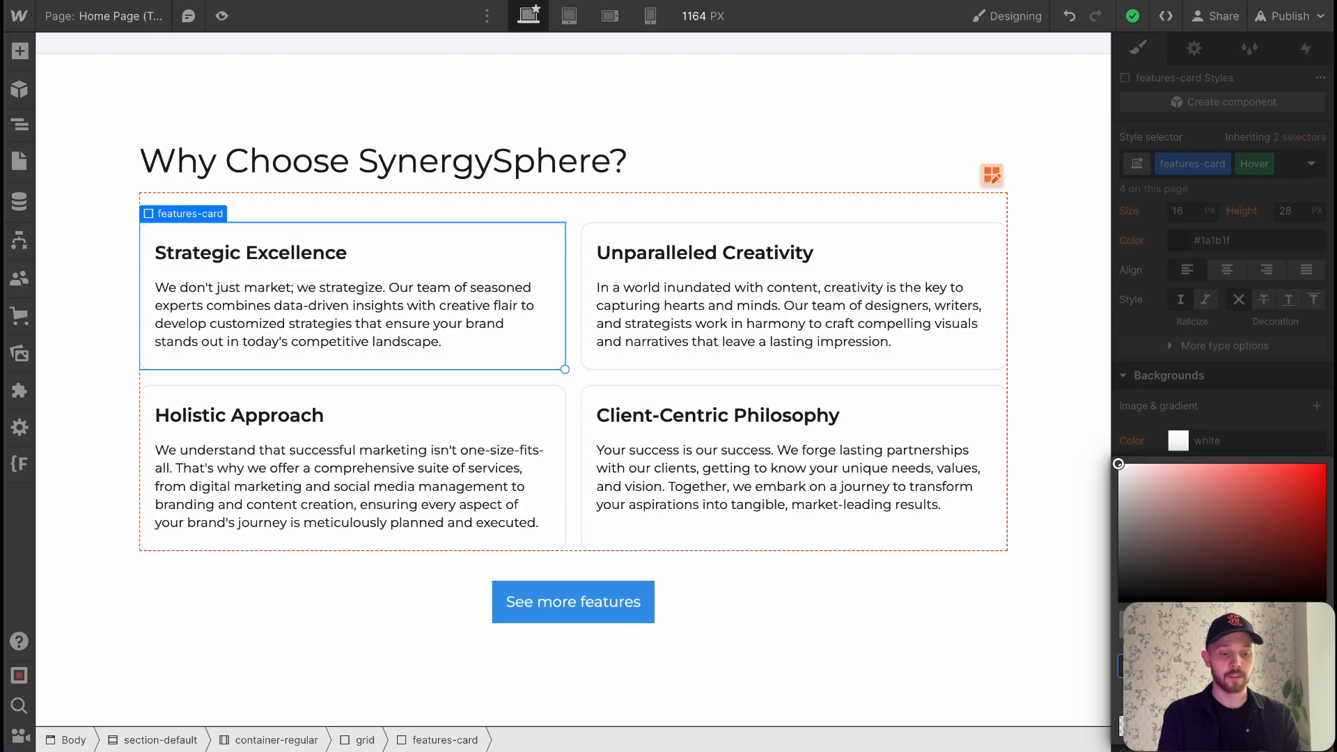
key("Escape")
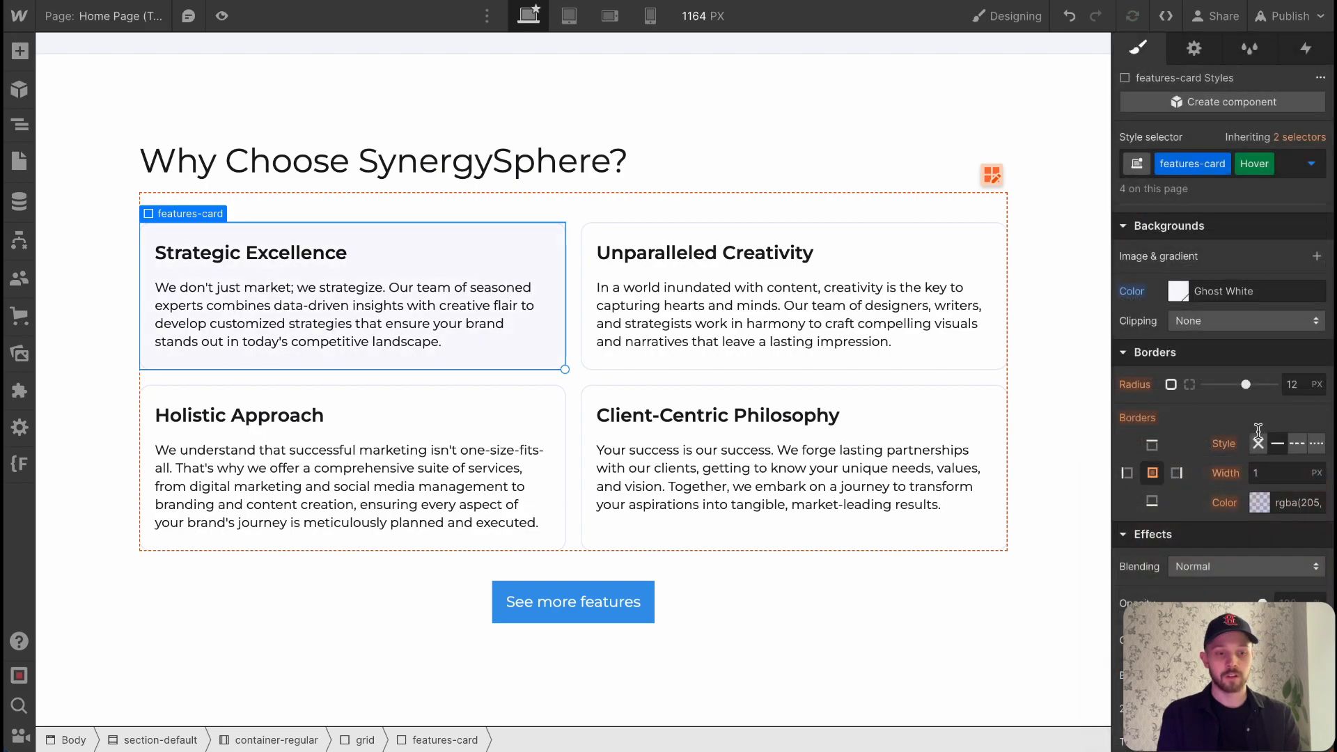
Return the features-card class to its None state and preview the cards' hover effect.
left_click(1310, 163)
left_click(1245, 221)
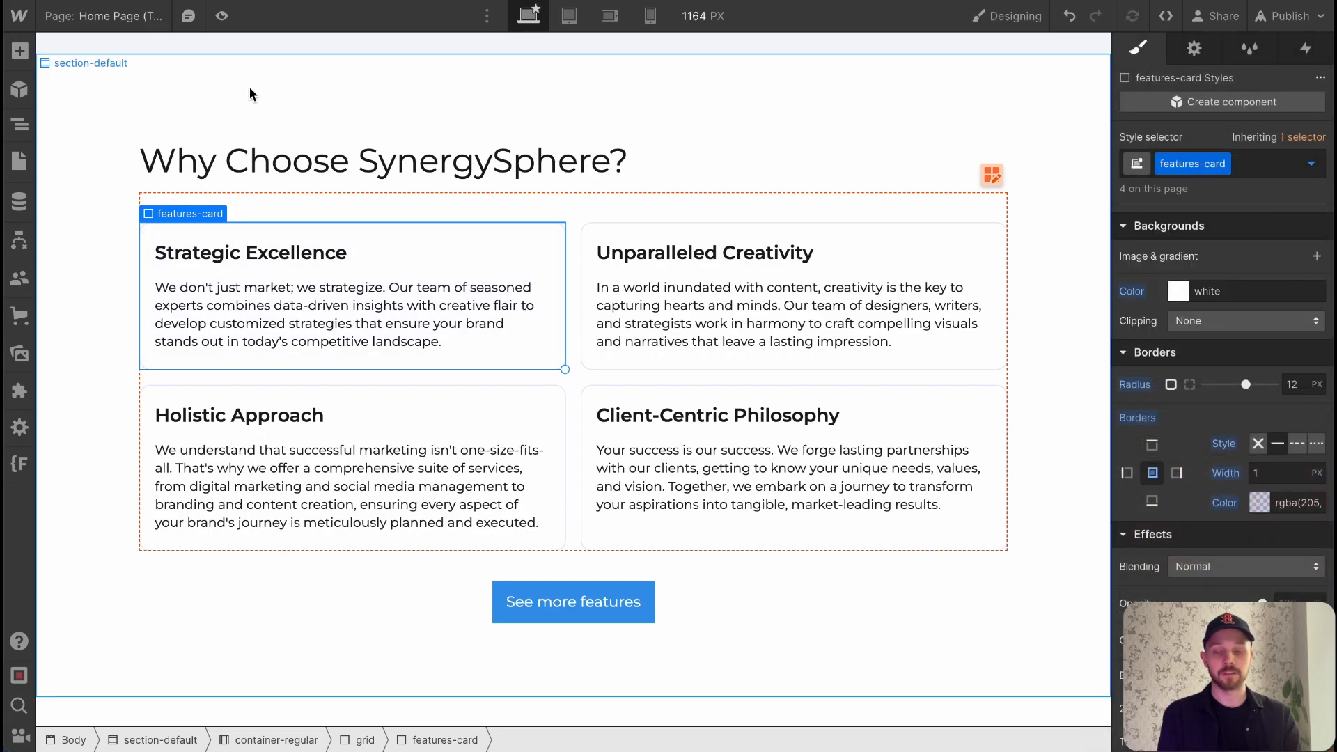
left_click(223, 19)
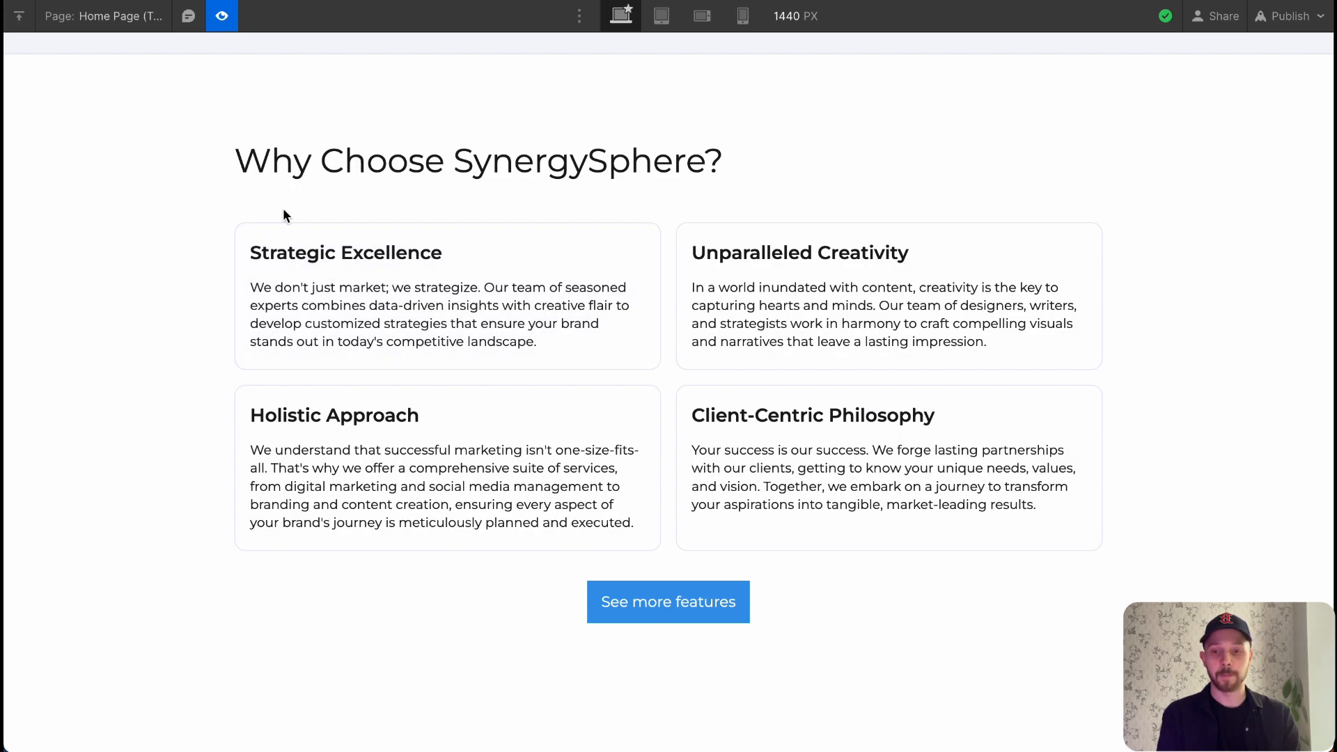
left_click(221, 15)
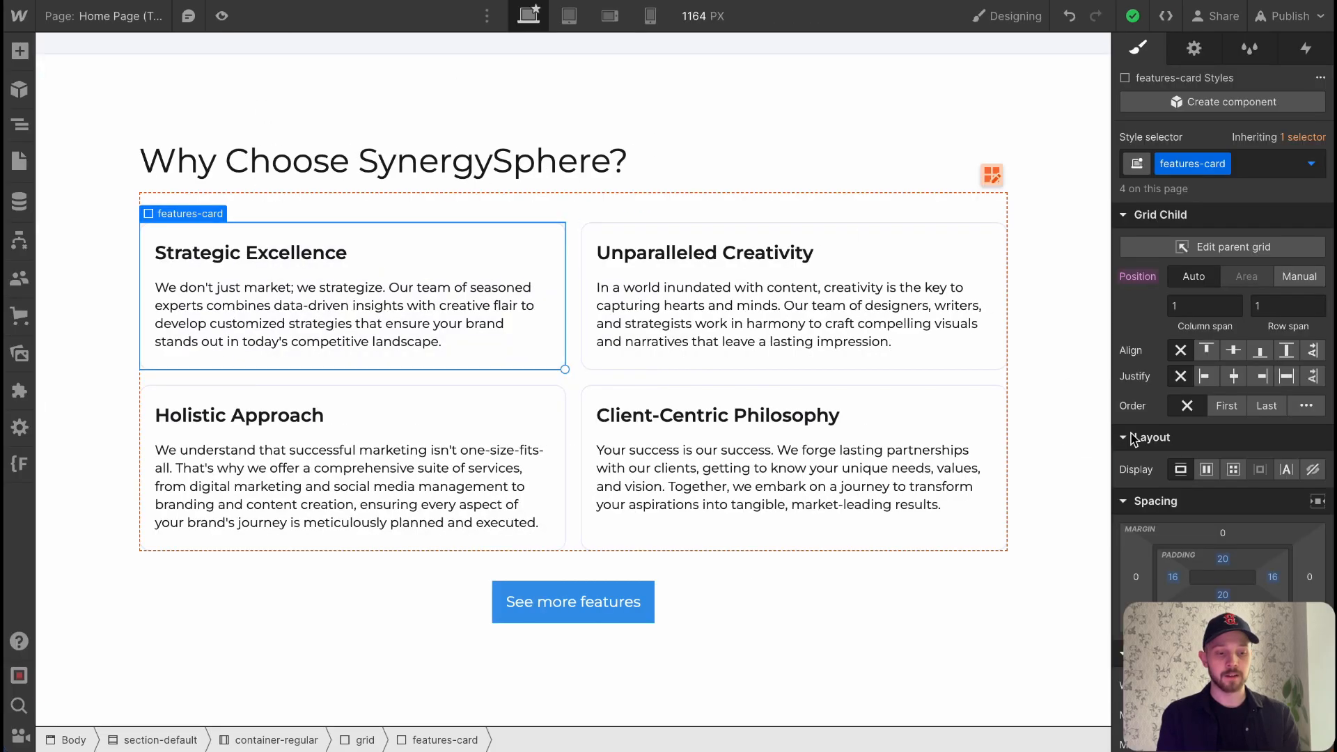
Add a 200 ms Background Color transition with ease easing to the features-card None state and preview it.
scroll(1223, 493, "down", 15)
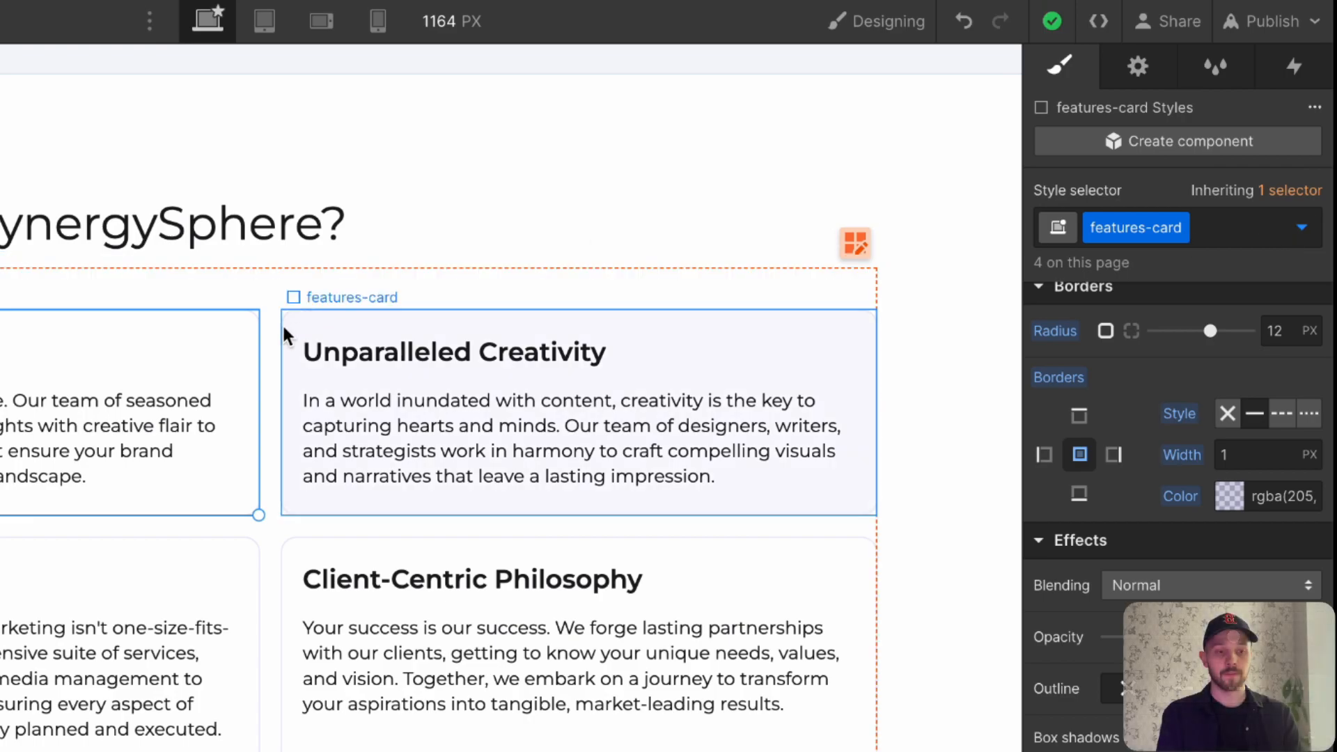
left_click(1298, 233)
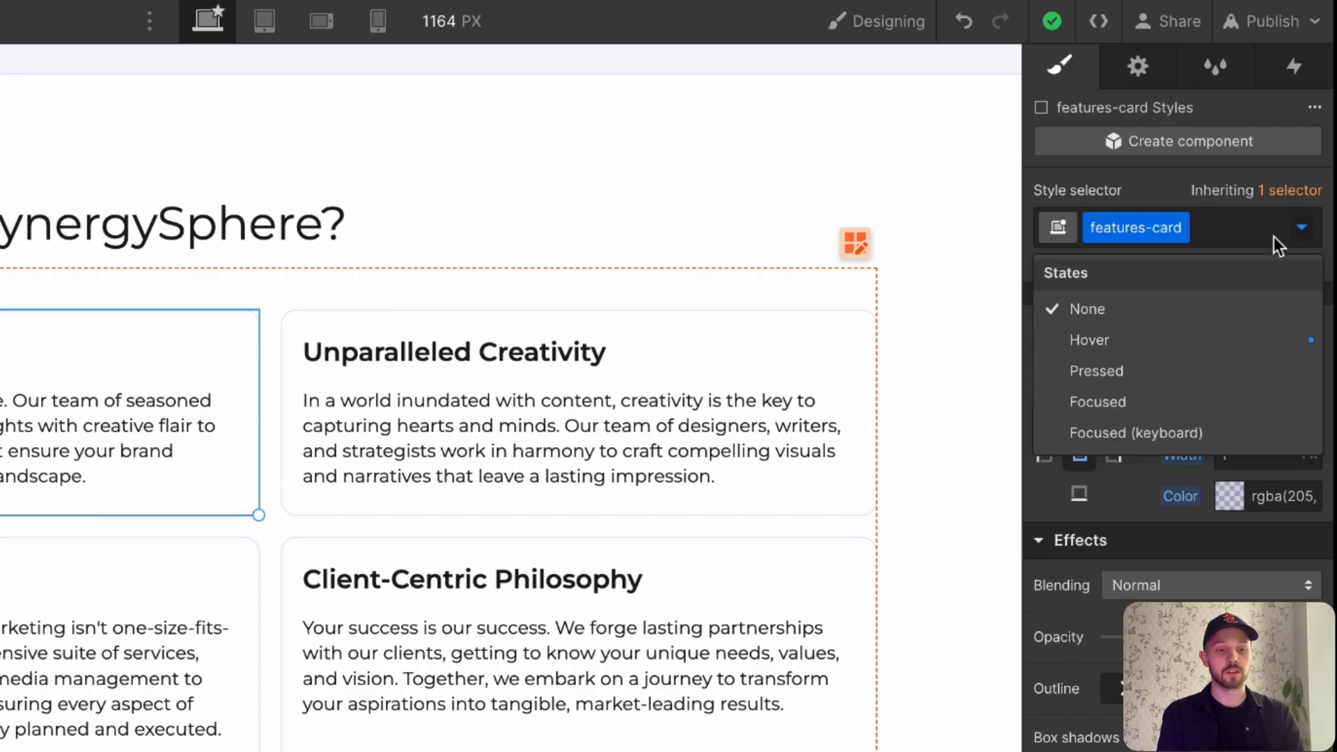
left_click(1104, 307)
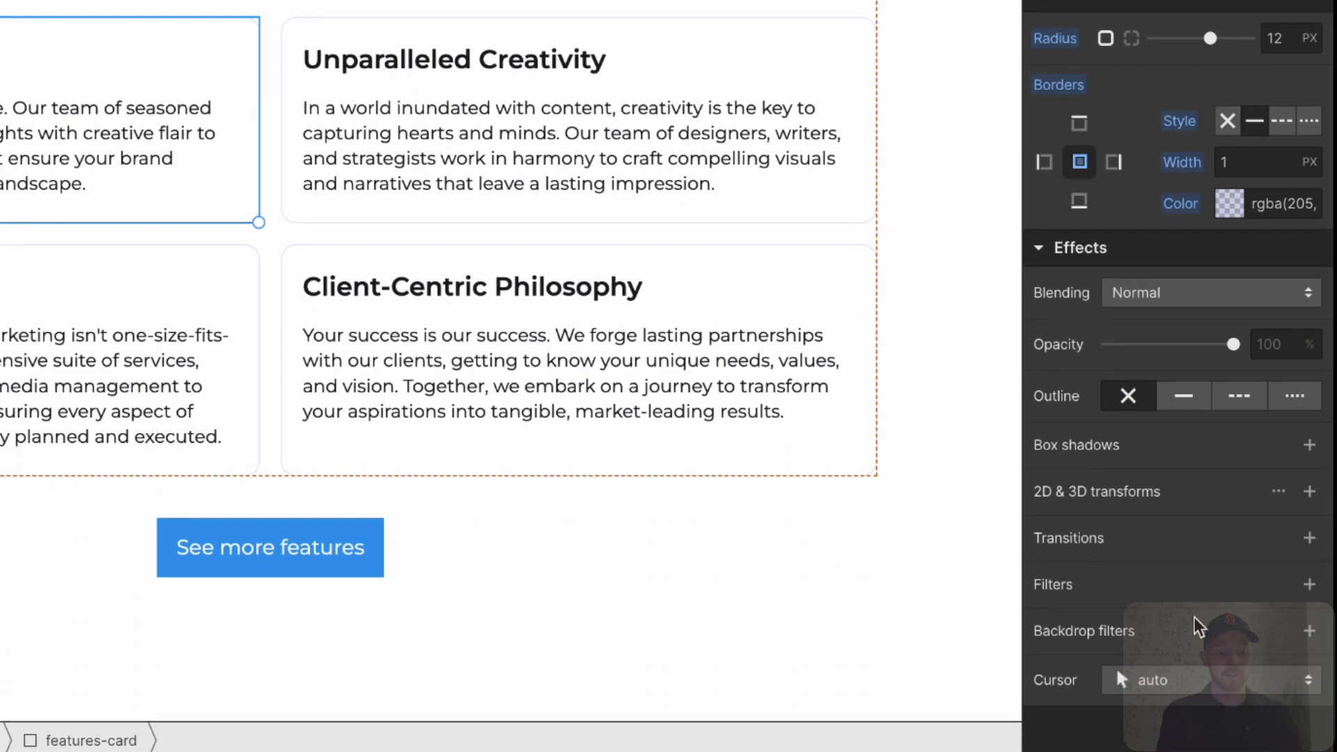
left_click(1309, 535)
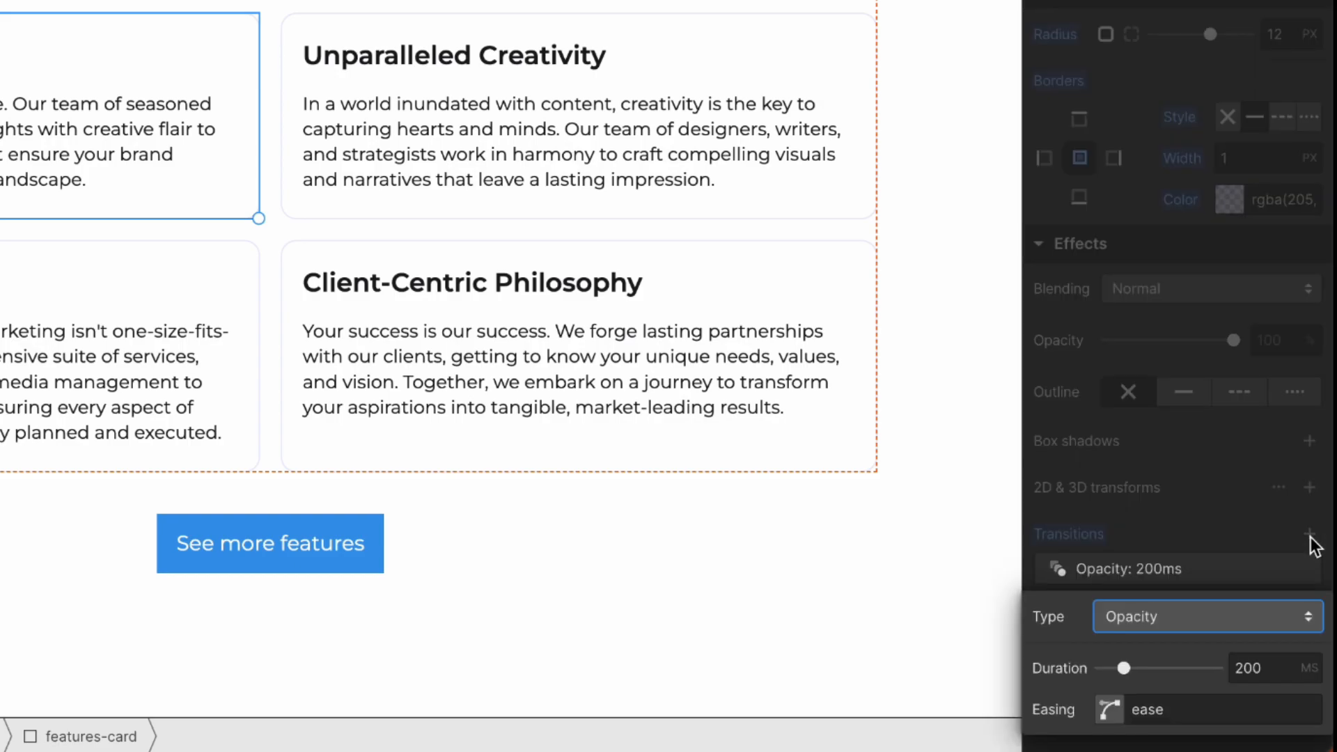
left_click(1146, 620)
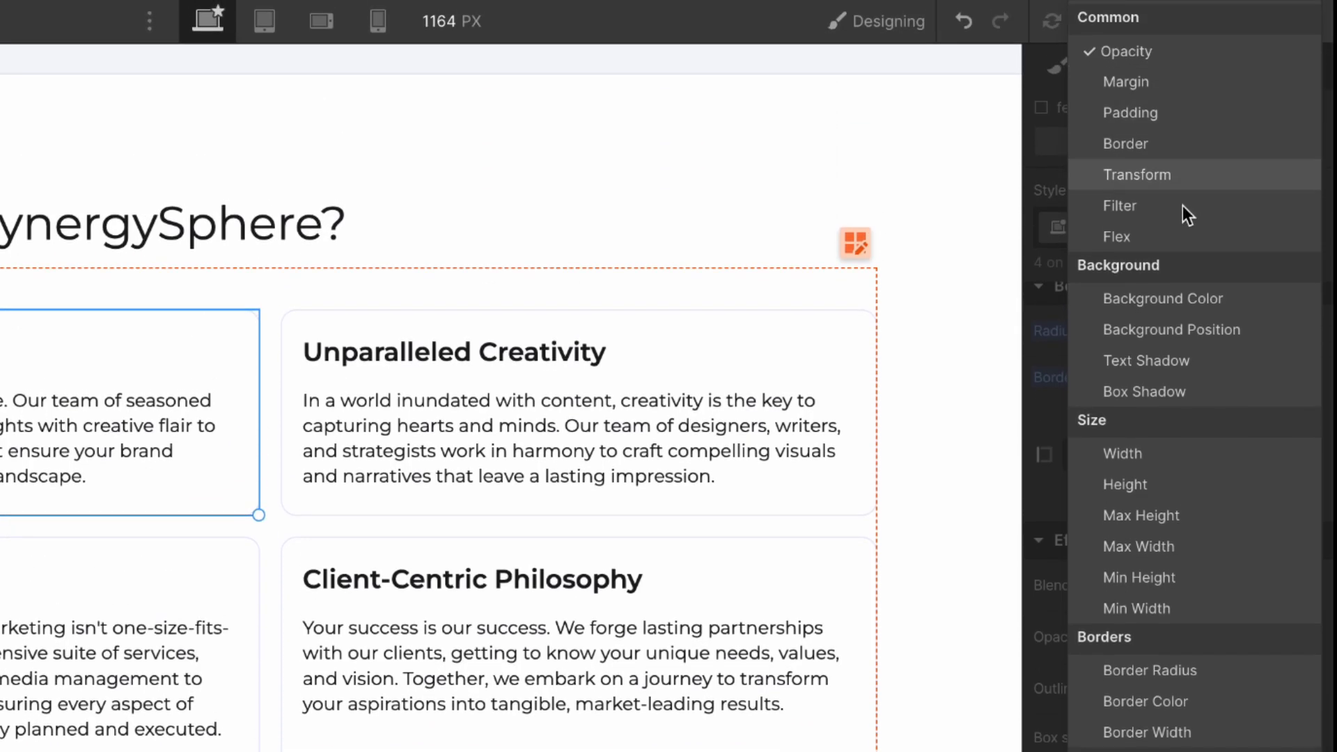
left_click(1153, 299)
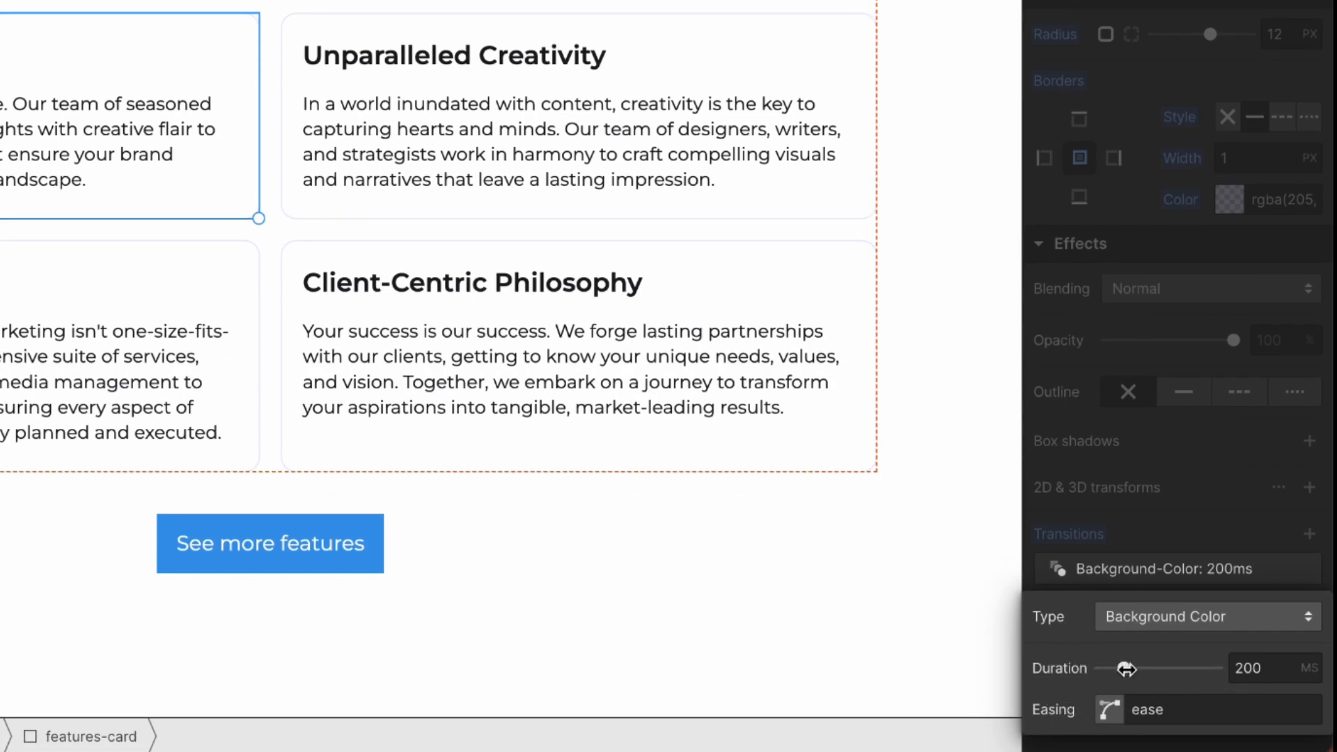
left_click(1150, 526)
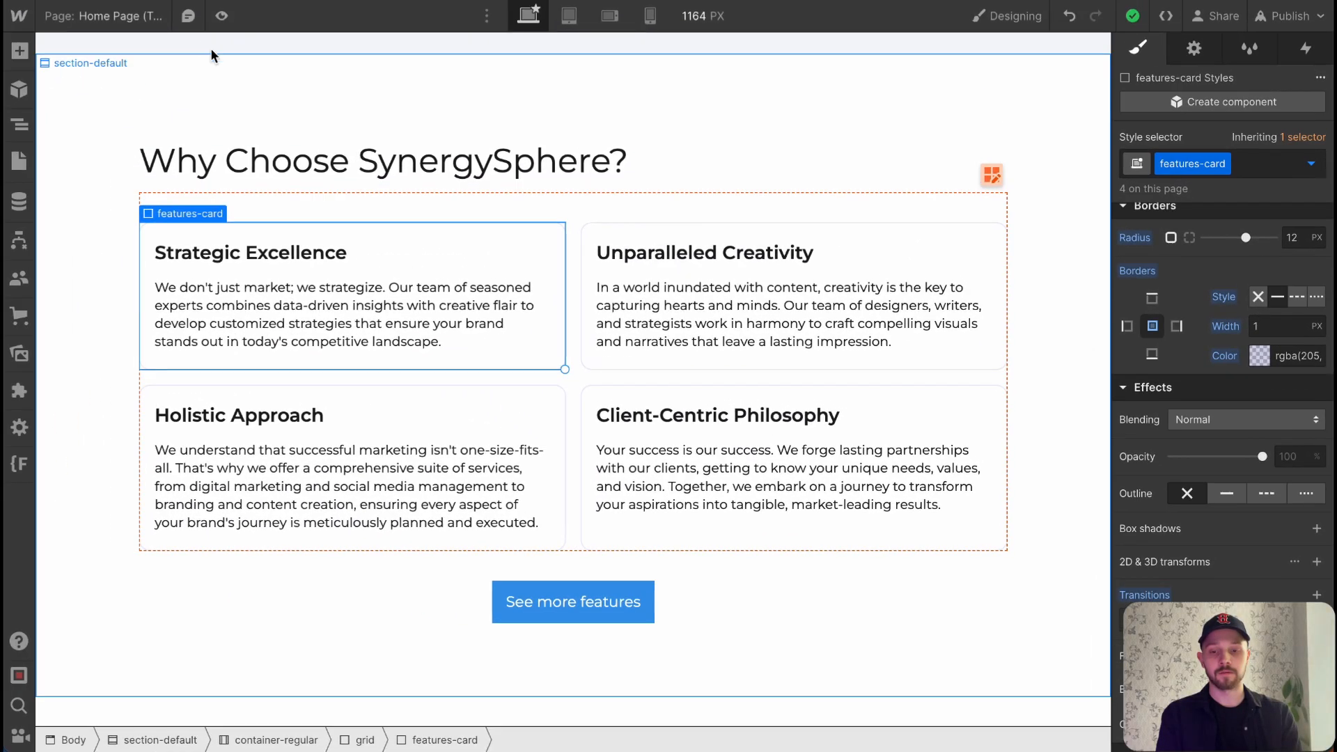
left_click(220, 17)
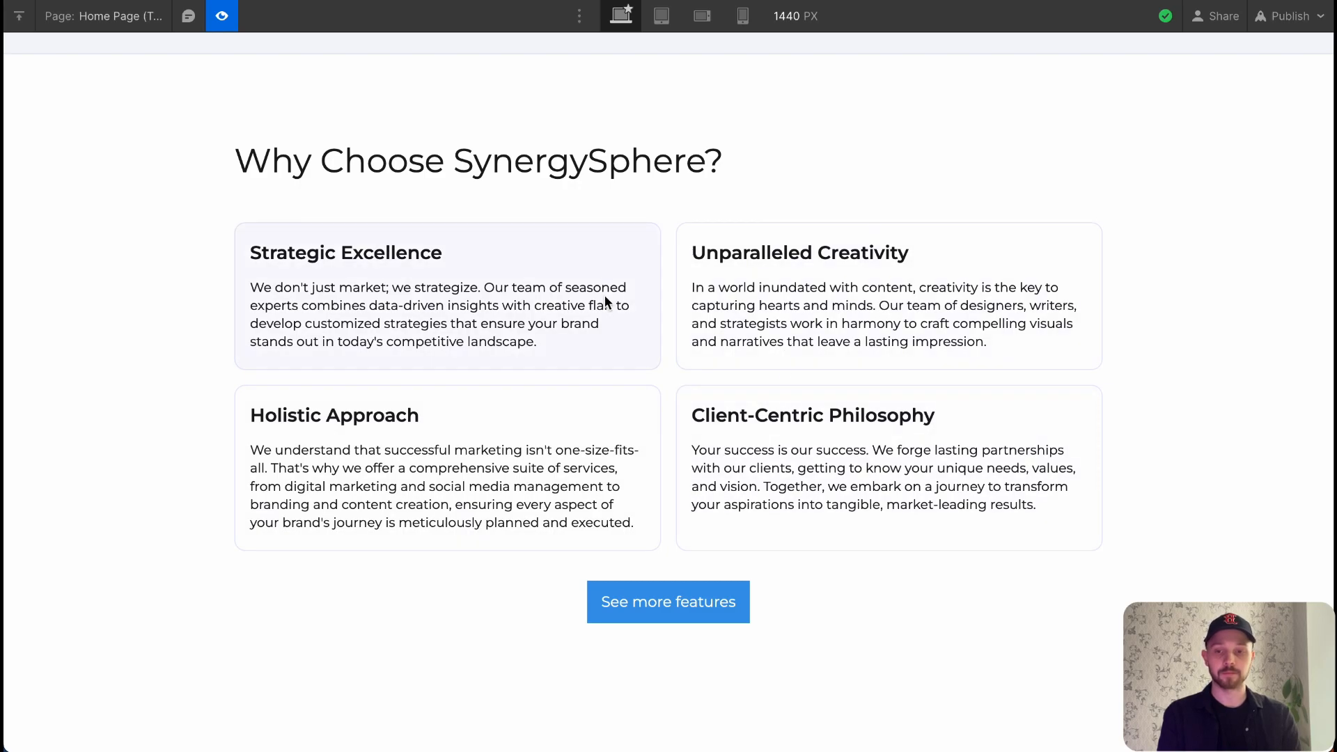
left_click(223, 20)
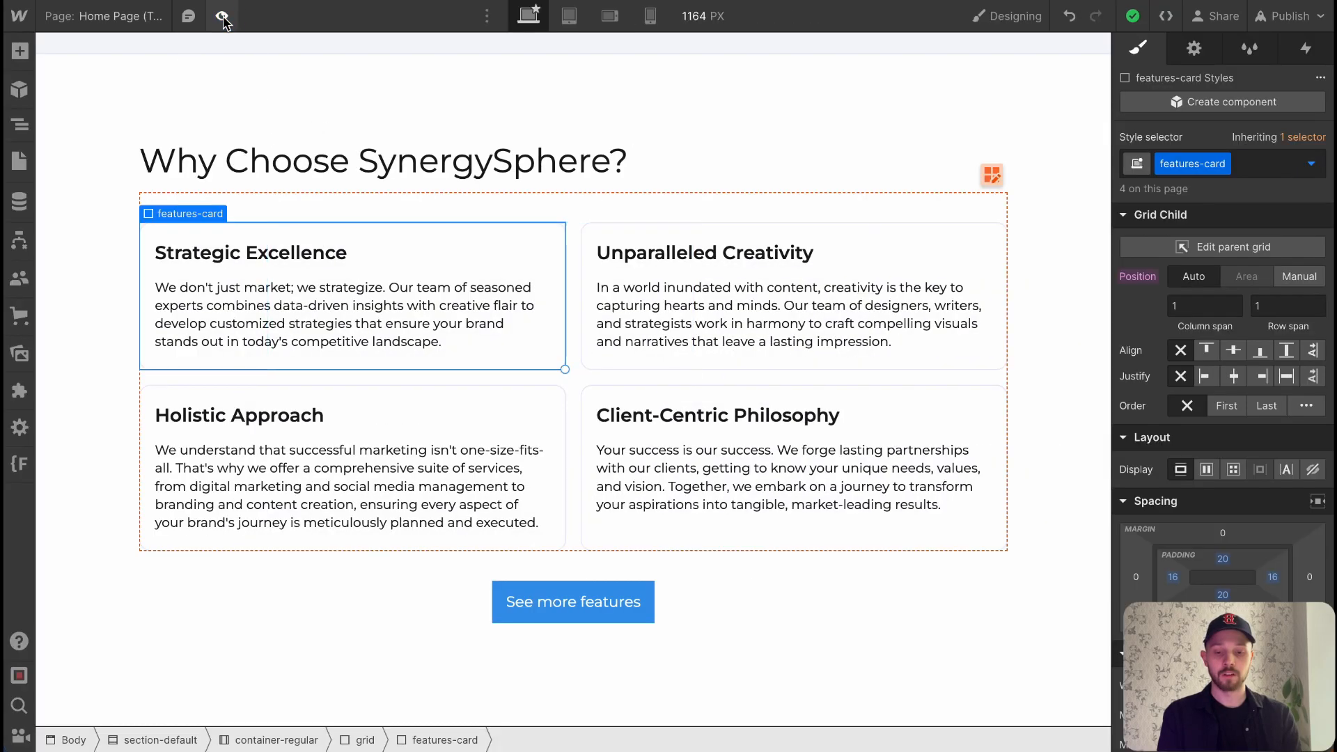
Set the background color of the See more features button to #4838ff in its Hover state.
scroll(429, 389, "down", 2)
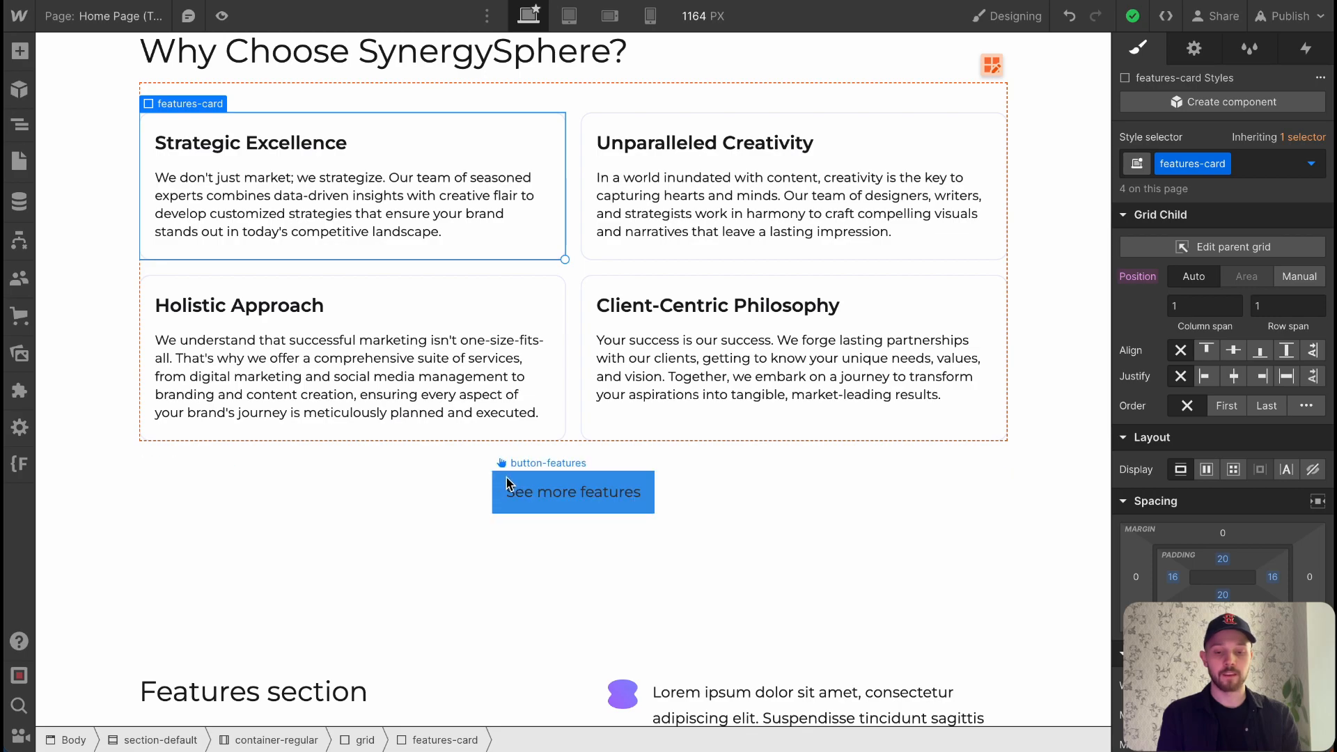
left_click(530, 491)
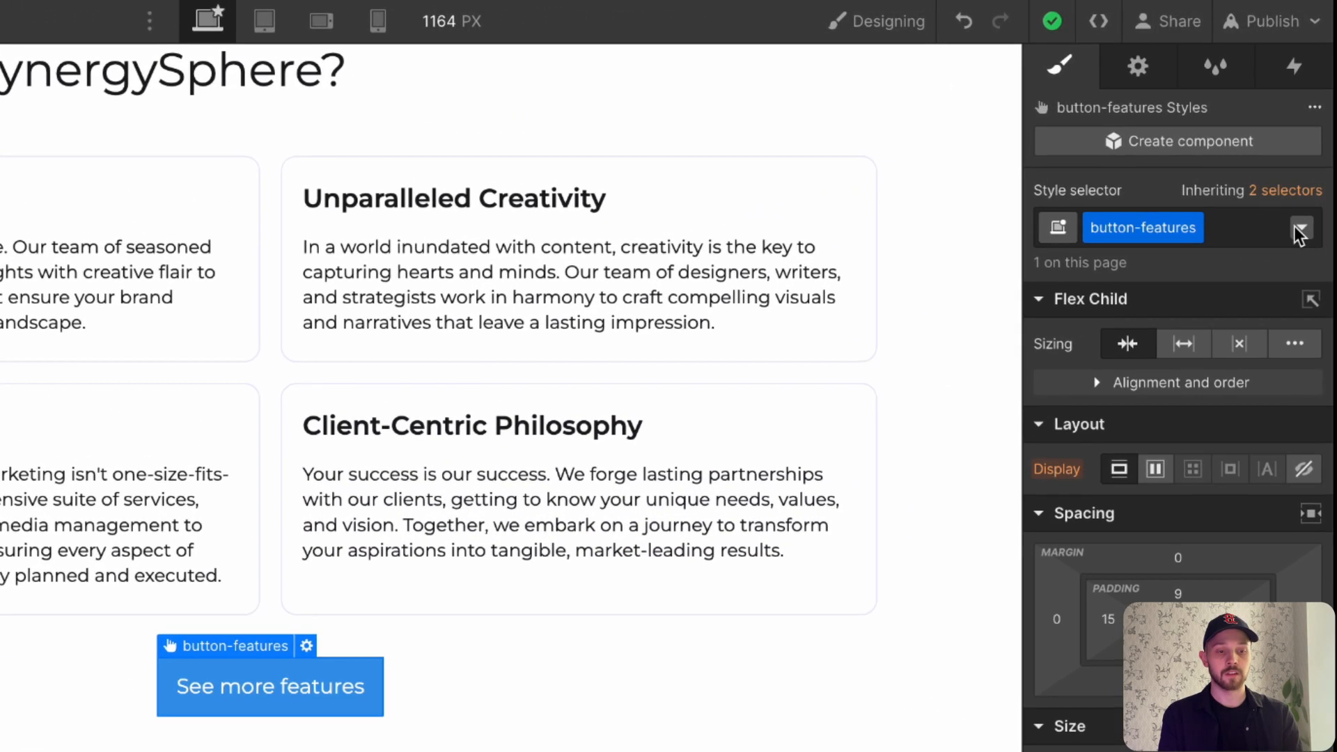
left_click(1300, 229)
left_click(1146, 343)
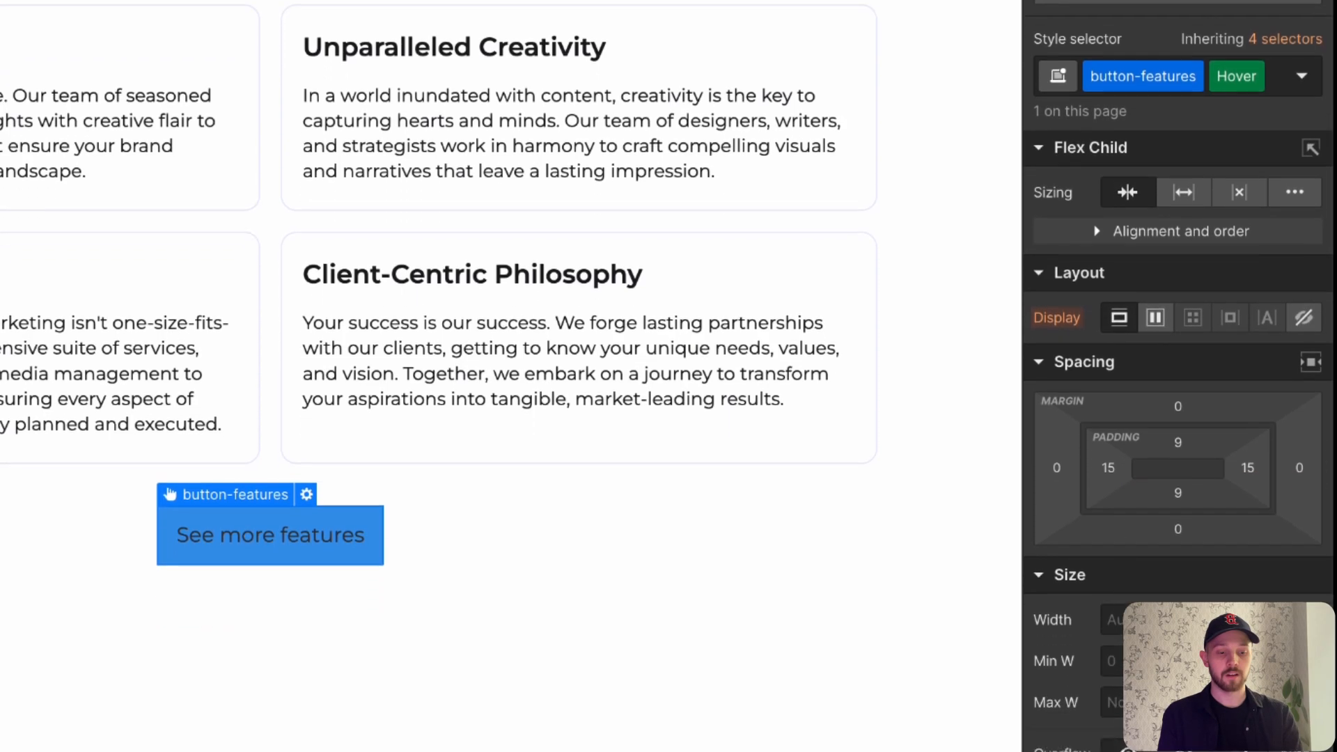
scroll(1146, 343, "down", 5)
scroll(1172, 435, "down", 5)
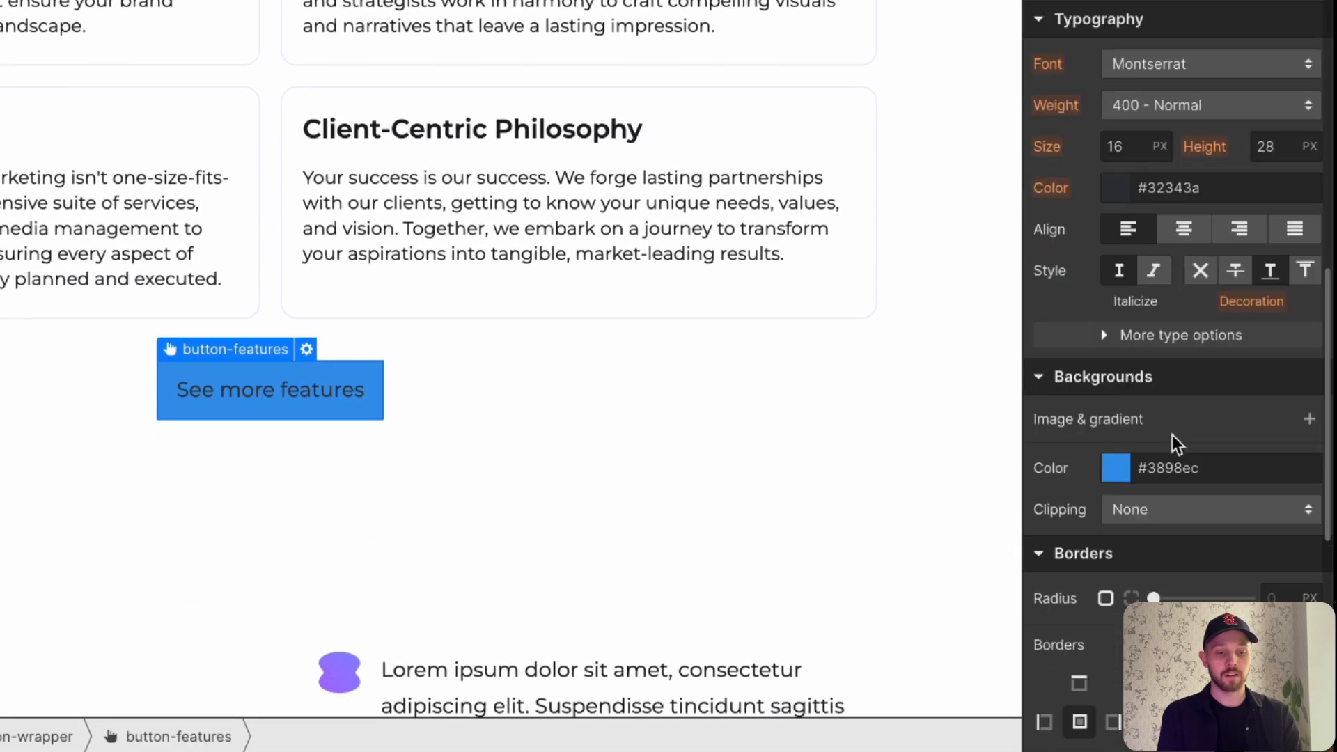
left_click(1117, 395)
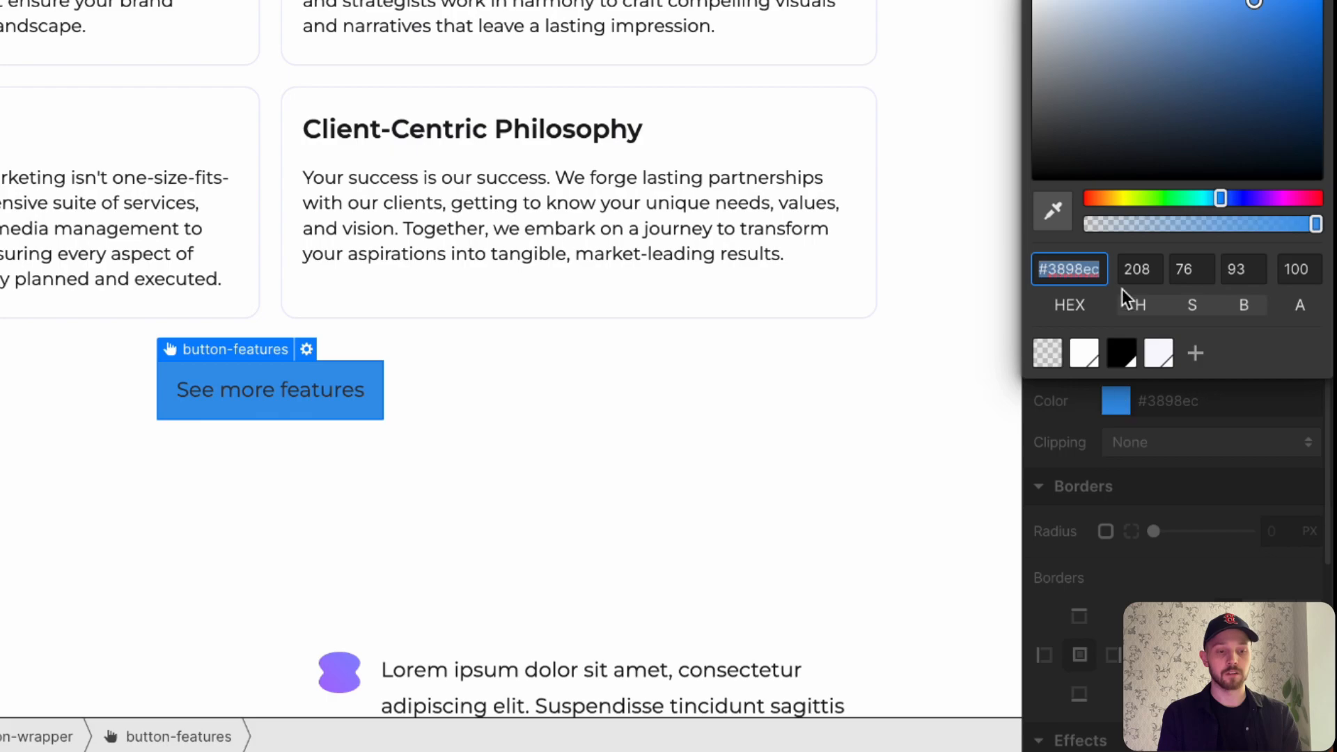
left_click(1238, 200)
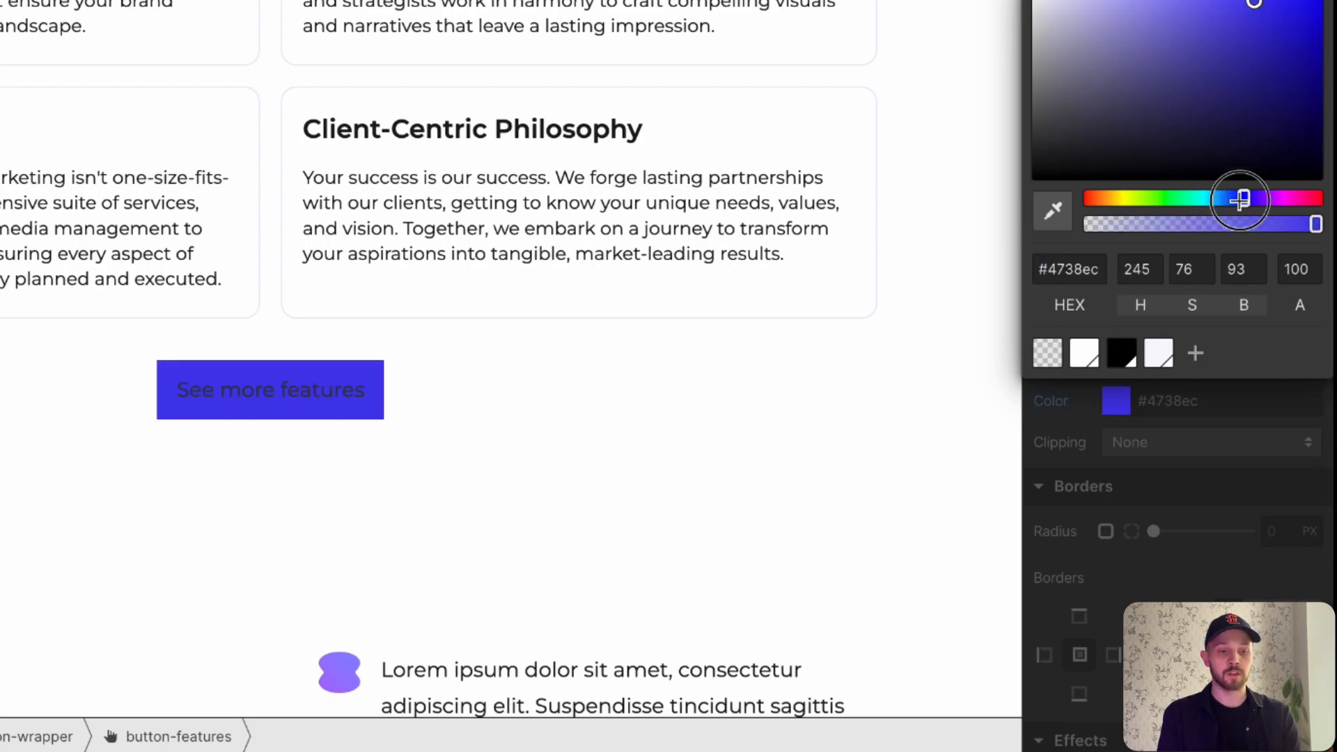
left_click_drag(1265, 27, 1260, 1)
key("Escape")
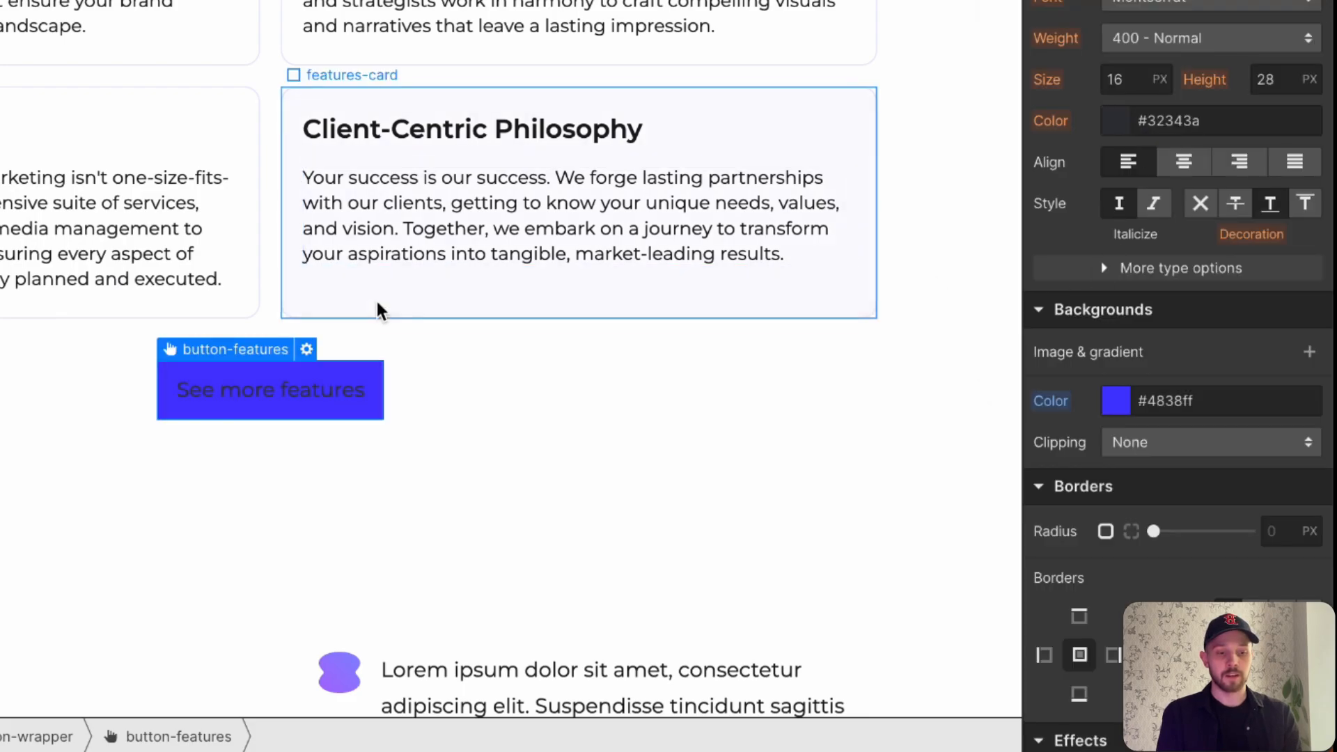
Set the text color of the button's Hover state to white (#ffffff).
scroll(1114, 208, "up", 2)
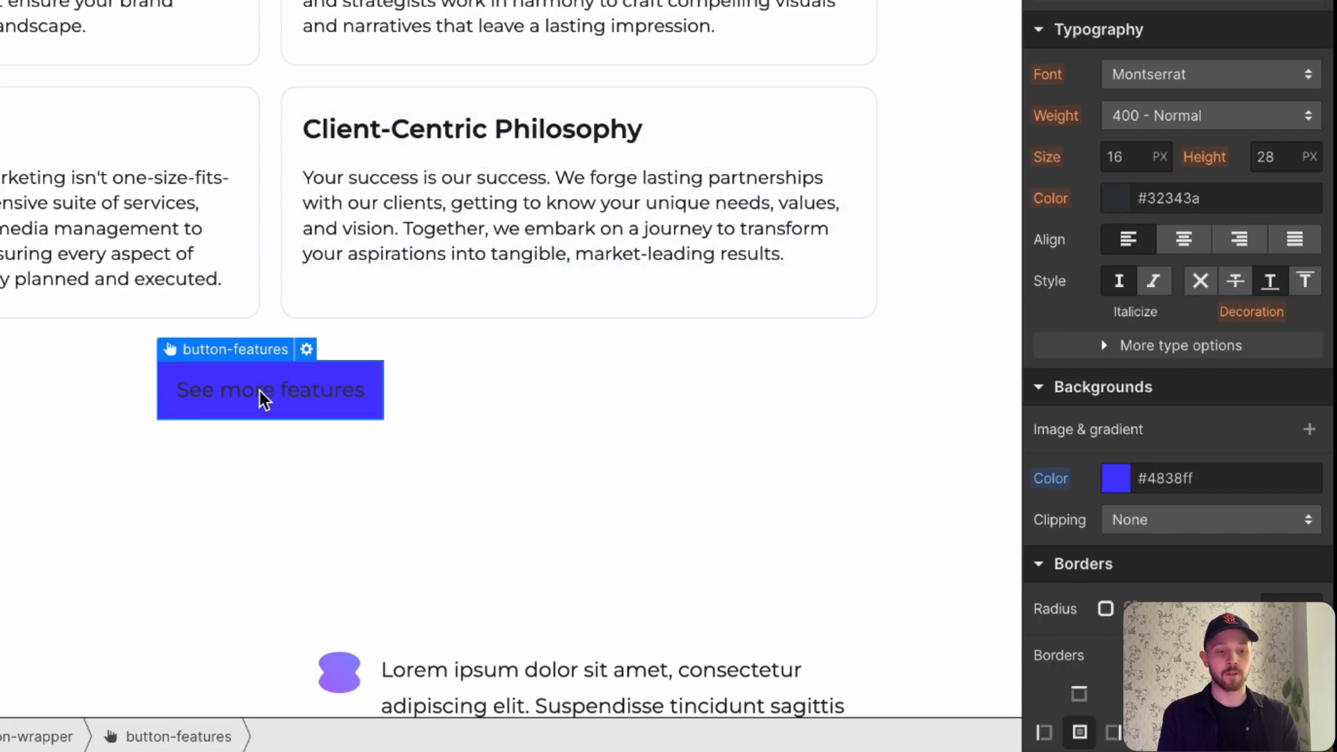
left_click(1118, 199)
left_click(1070, 325)
left_click_drag(1058, 311, 975, 181)
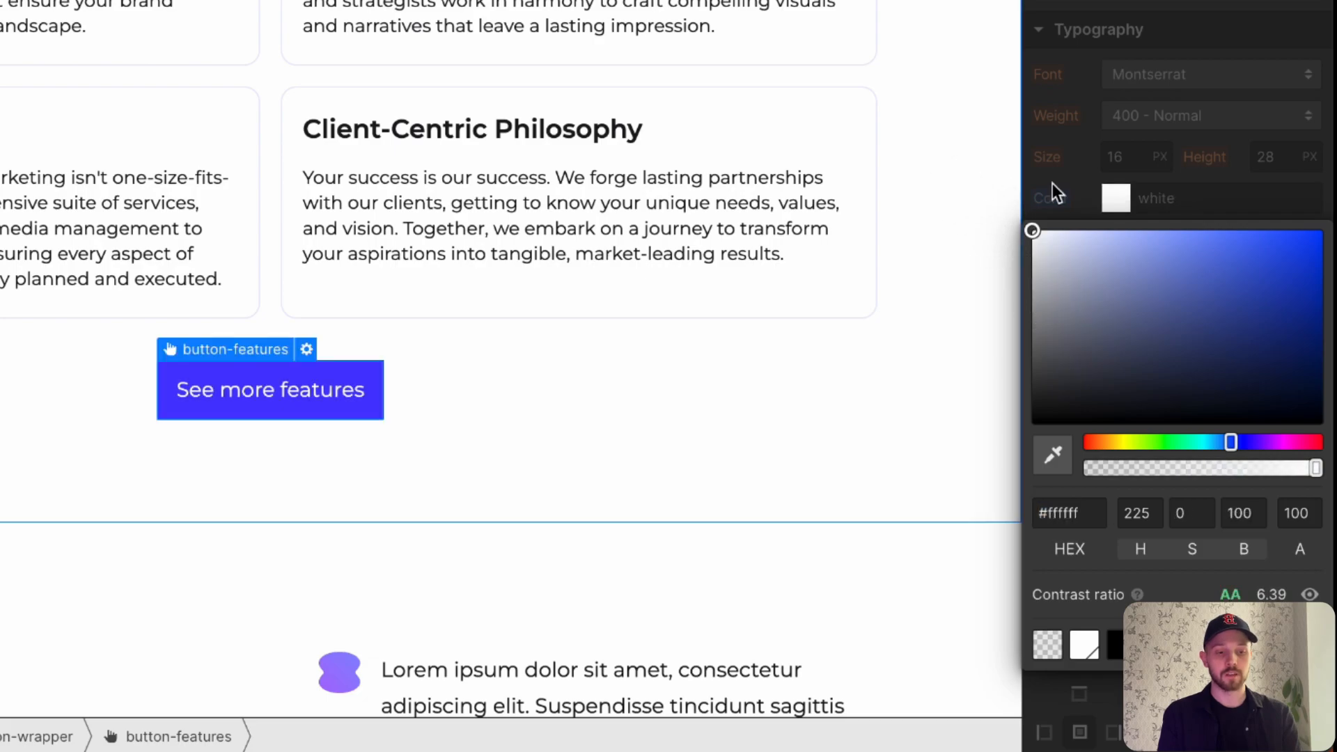
Return the button-features class from its Hover state to the None state.
left_click(1169, 179)
scroll(1148, 399, "down", 2)
scroll(1147, 399, "down", 2)
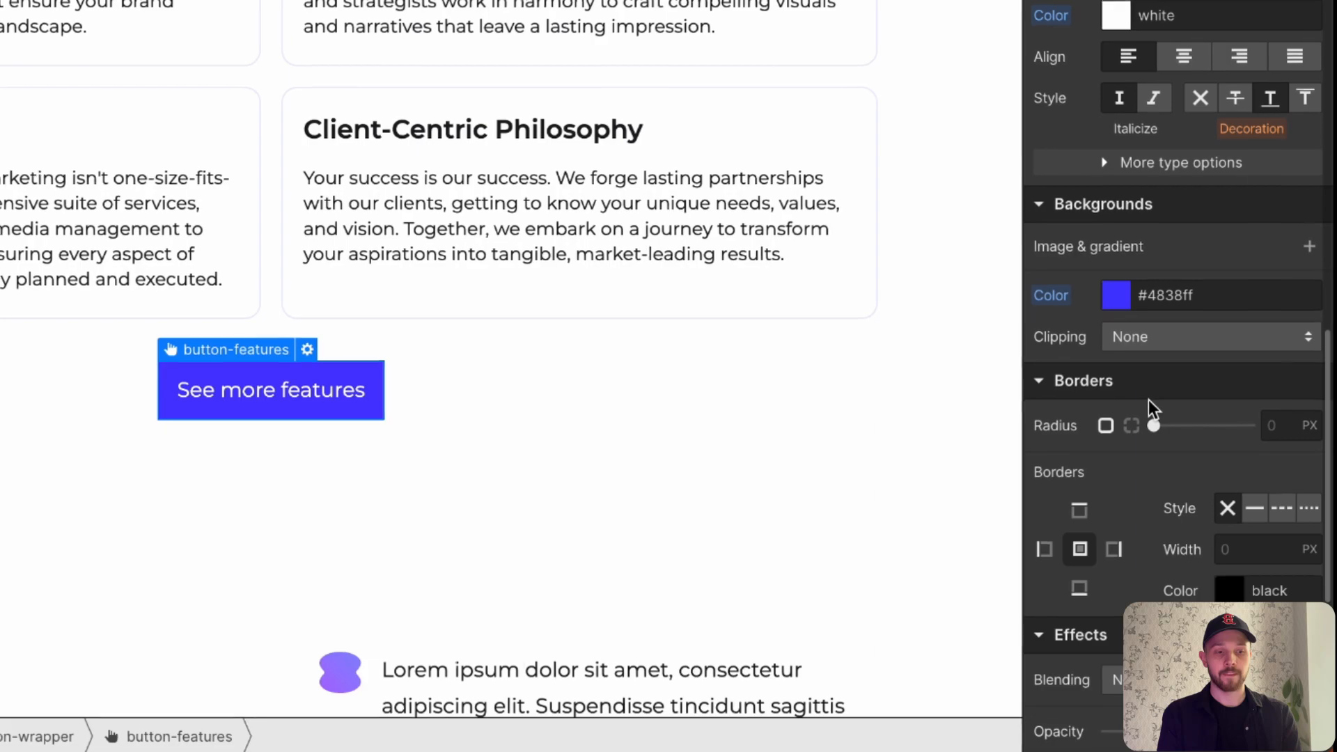
left_click(1301, 92)
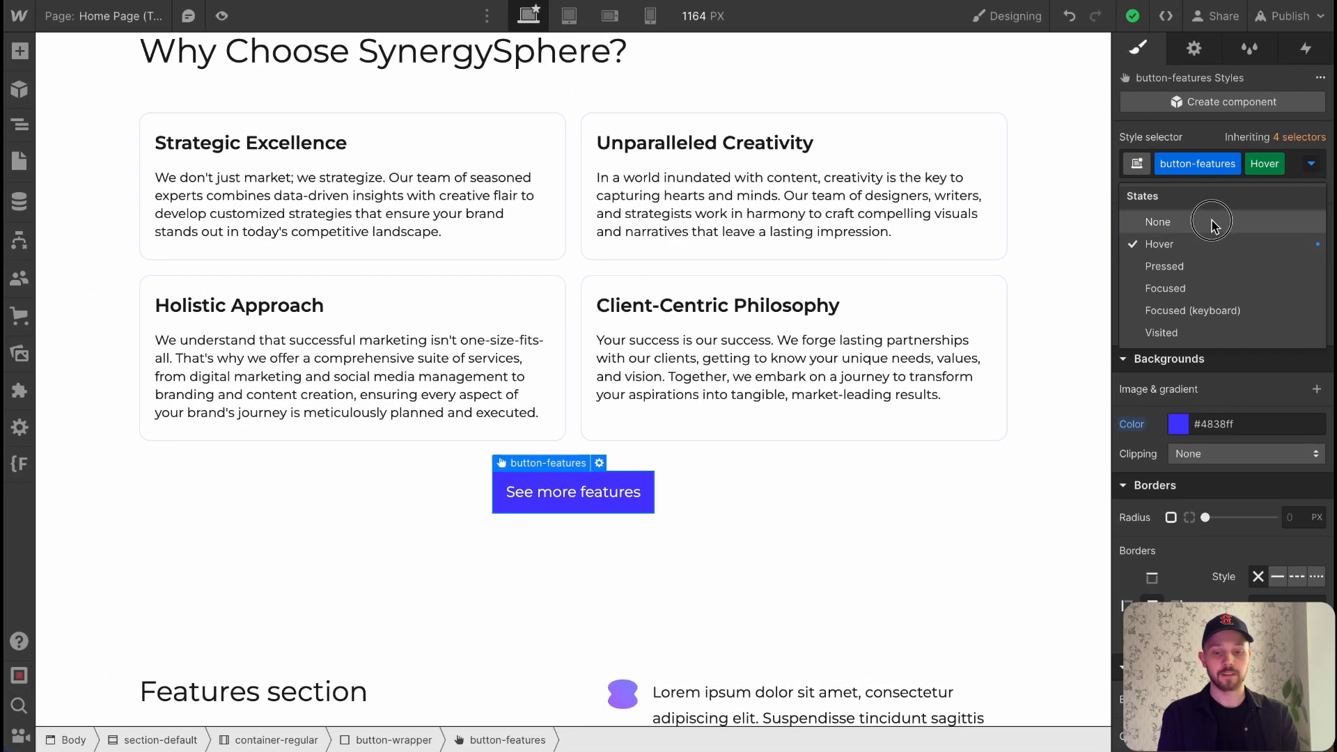
left_click(1296, 221)
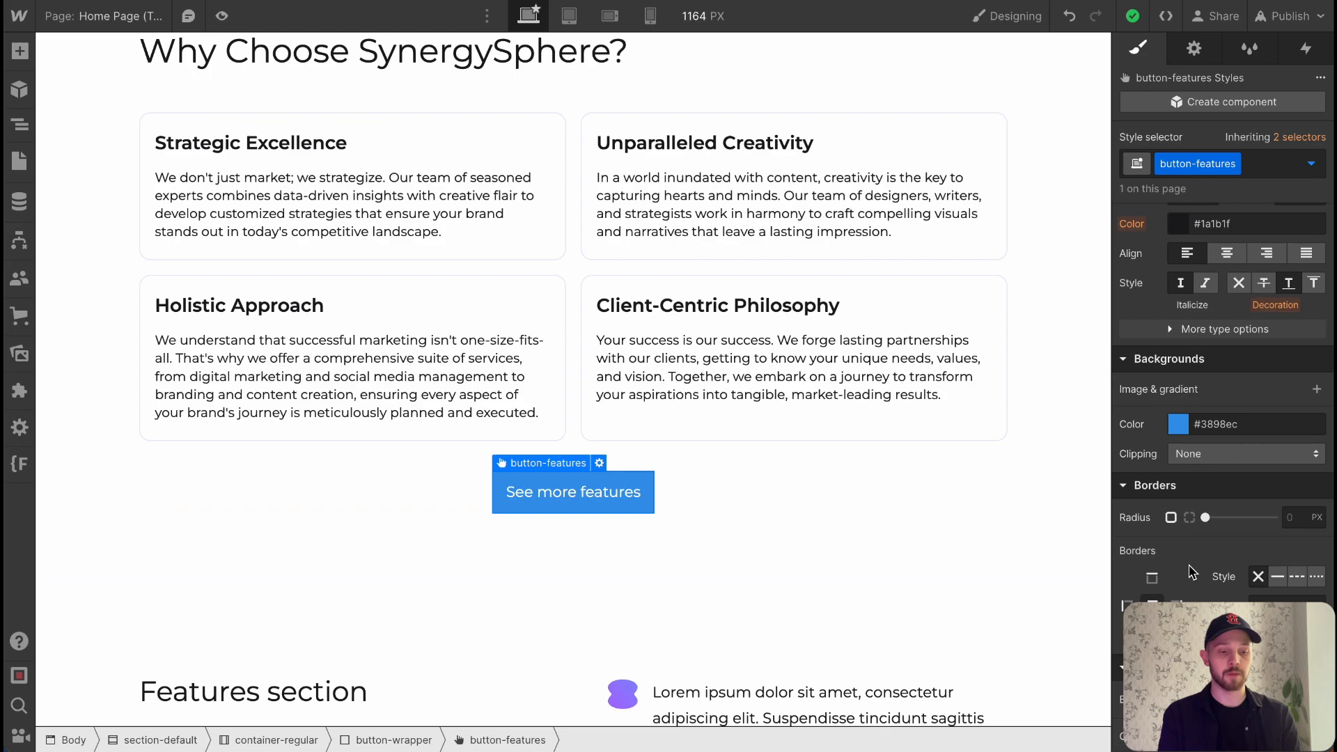
Add a 200 ms All Properties transition to the See more features button's None state and preview the page.
scroll(1190, 569, "down", 5)
left_click(1206, 592)
left_click(1211, 626)
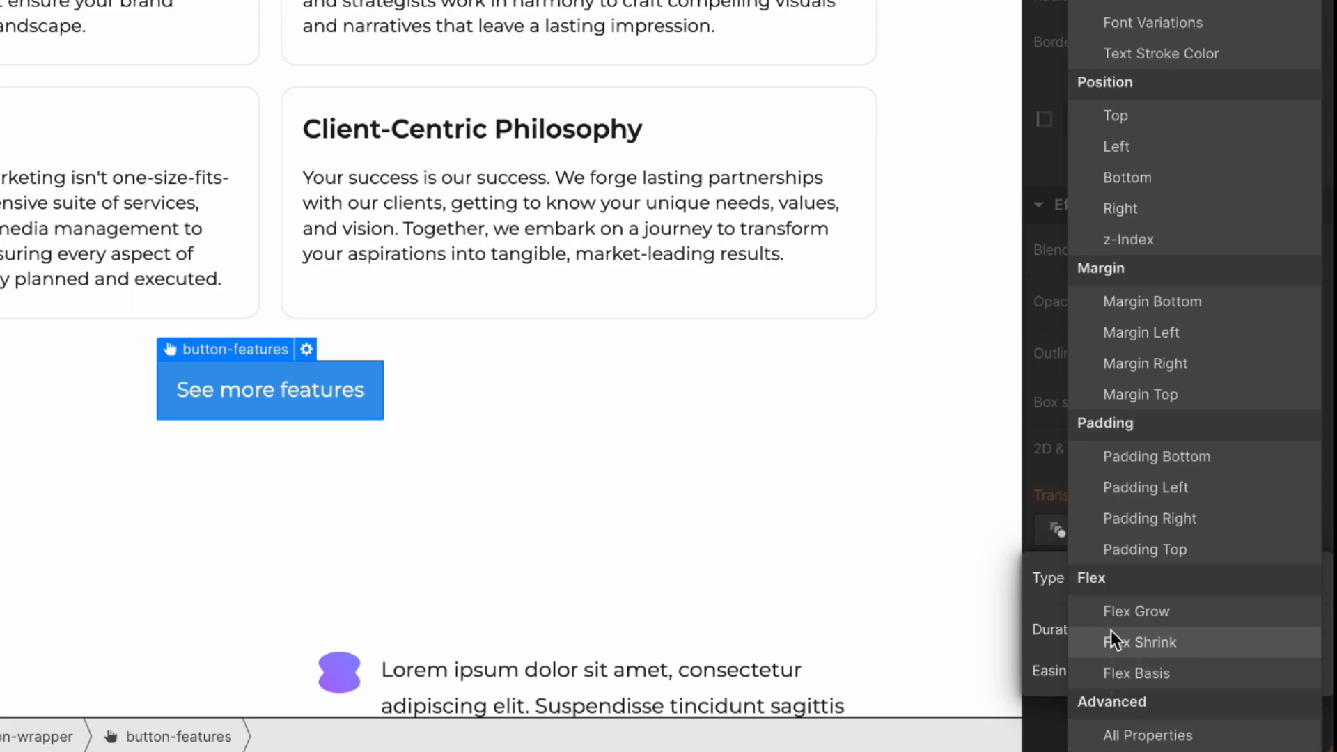
left_click(1158, 742)
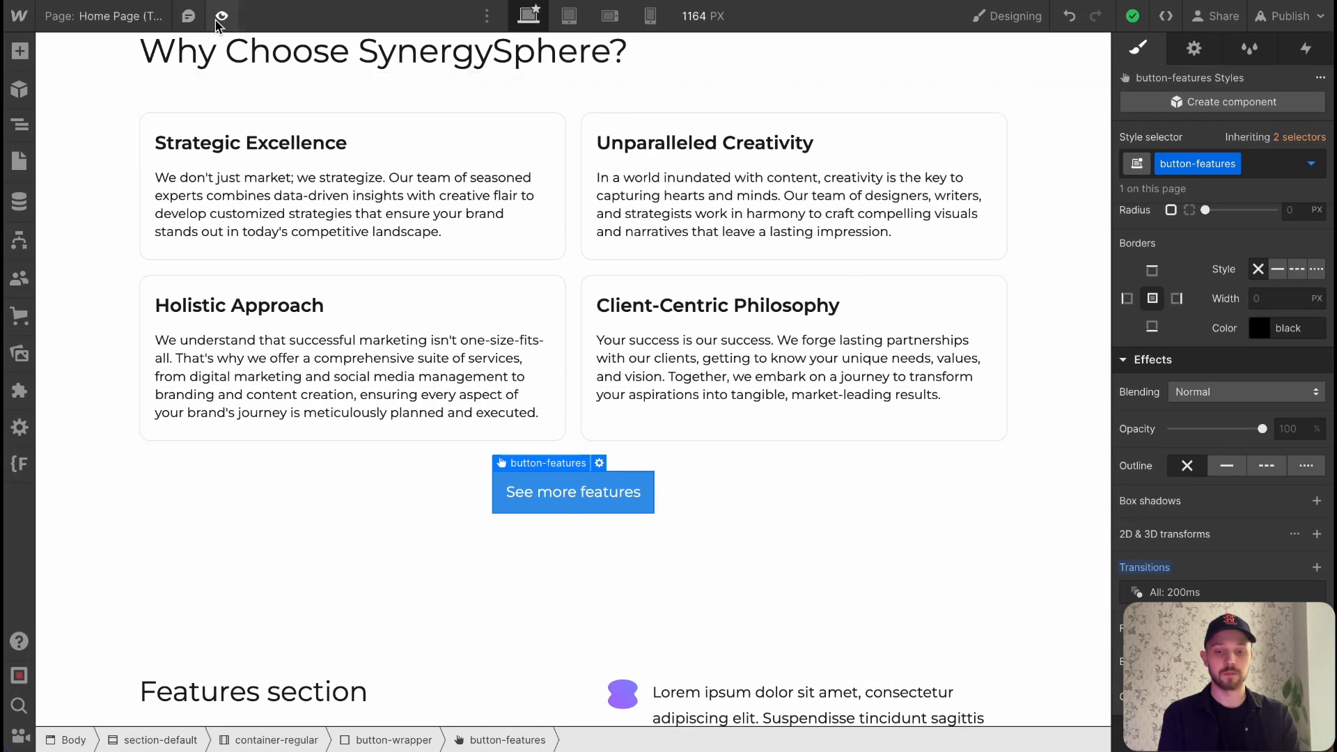
left_click(221, 16)
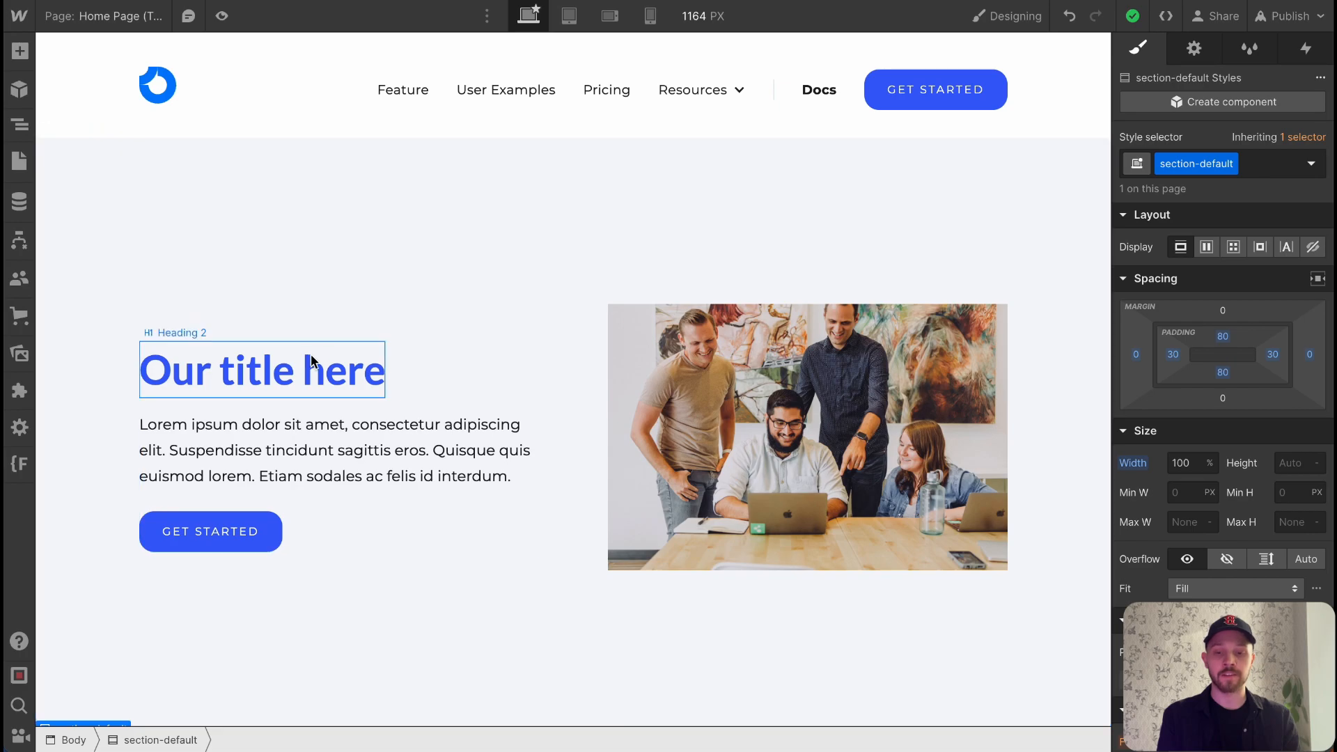
Give the "Our title here" heading a Scroll into view trigger with a Slide in From Left action and preview it.
left_click(292, 364)
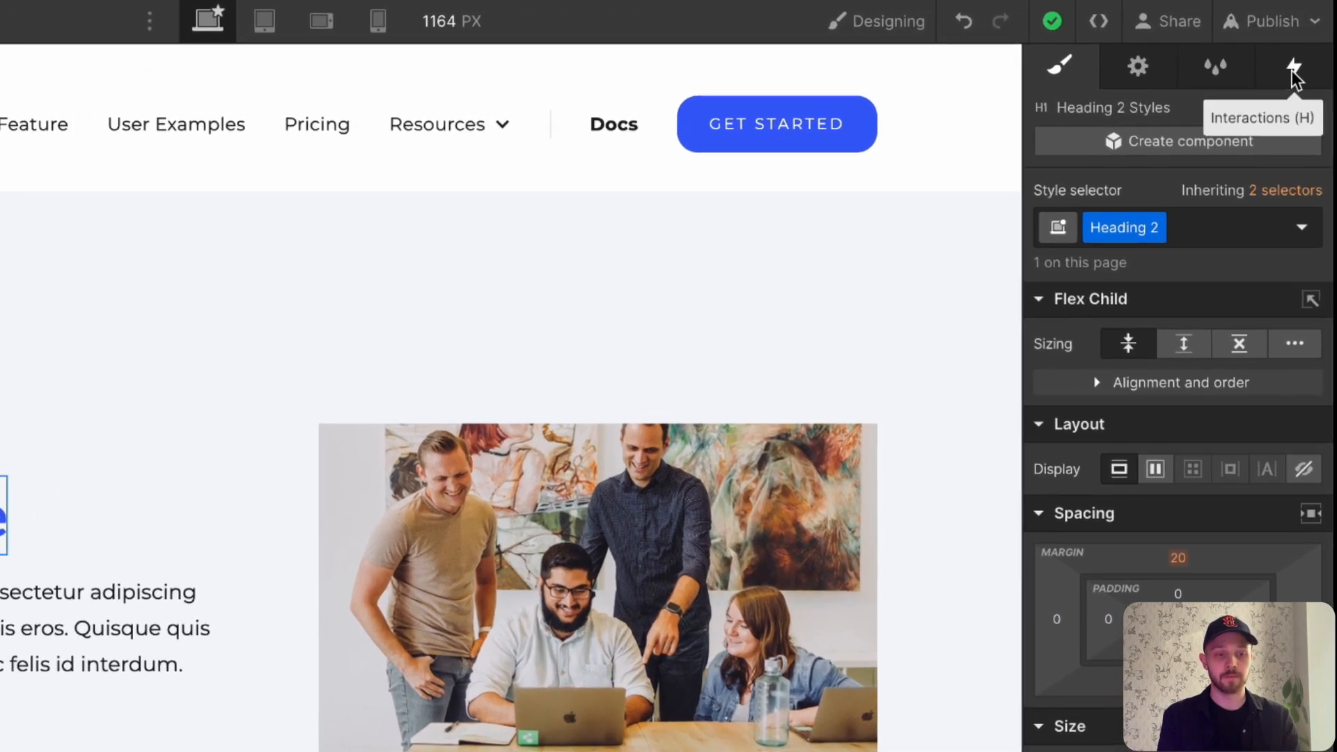
left_click(1291, 70)
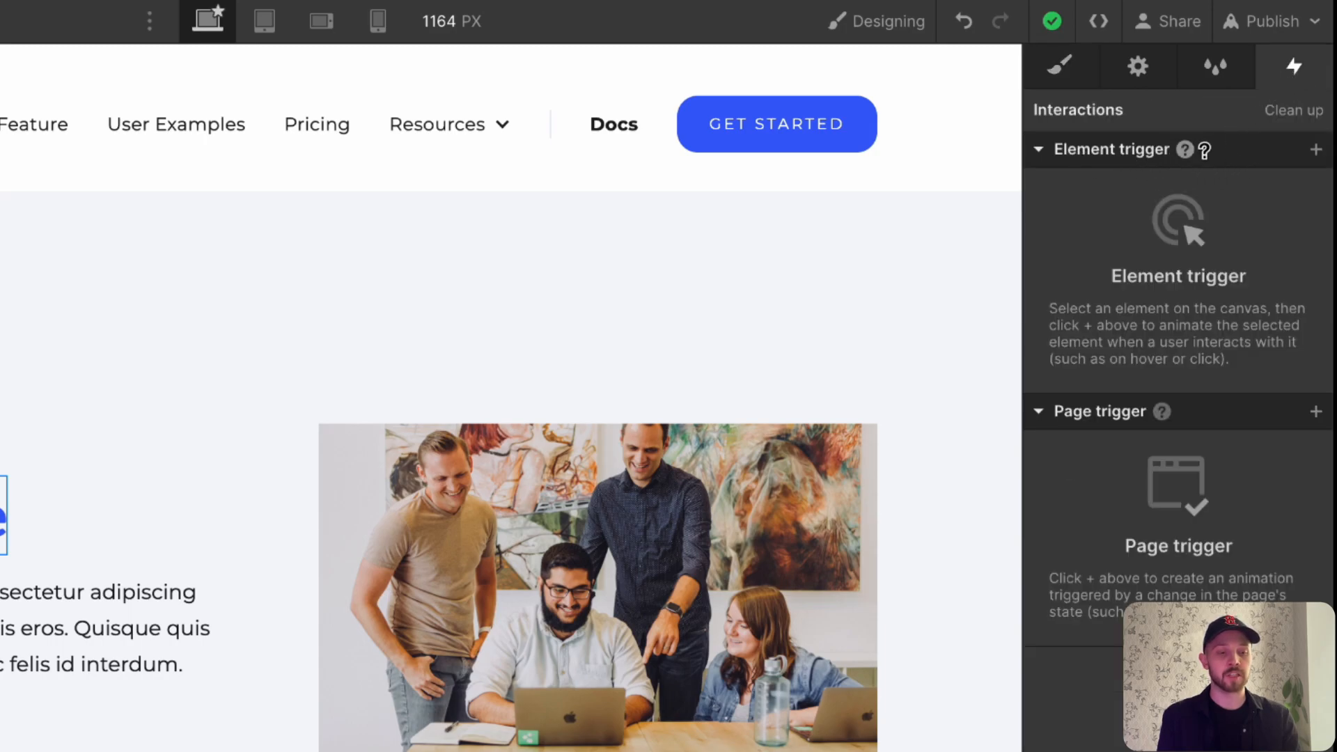
left_click(1316, 151)
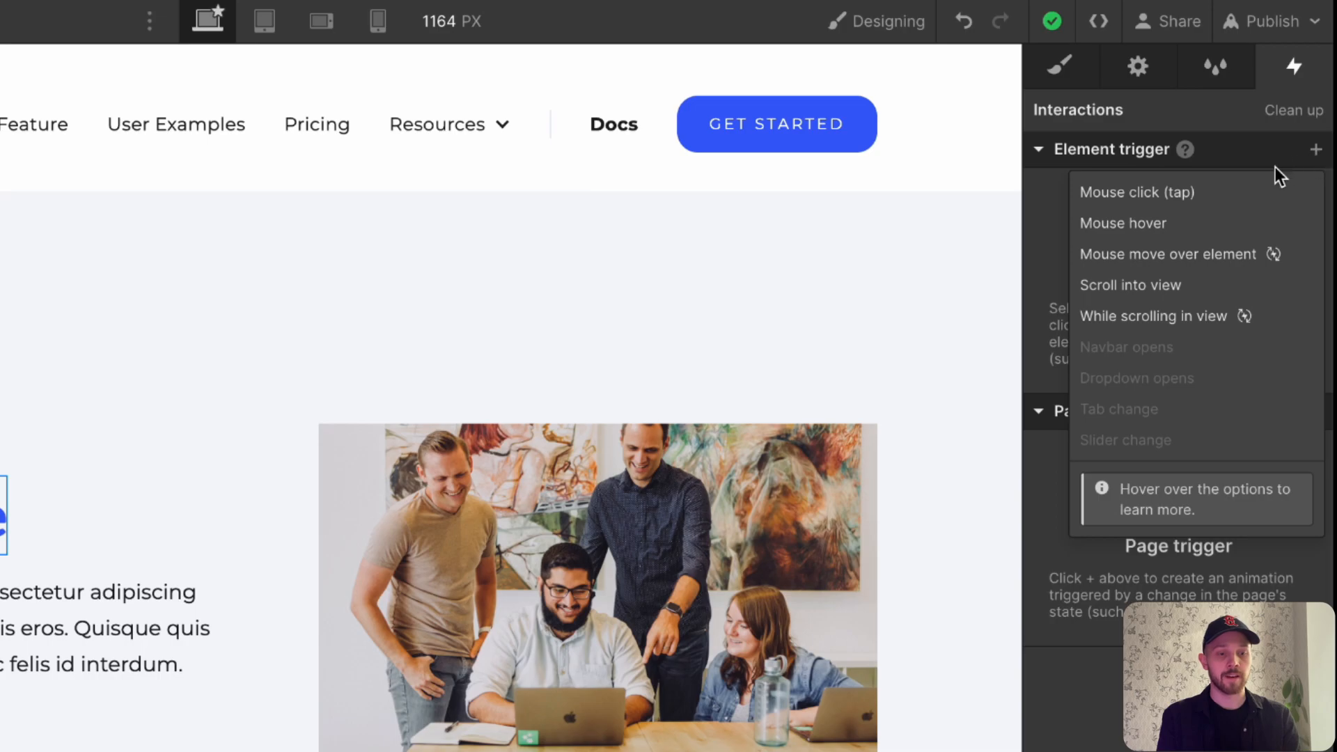
left_click(1150, 291)
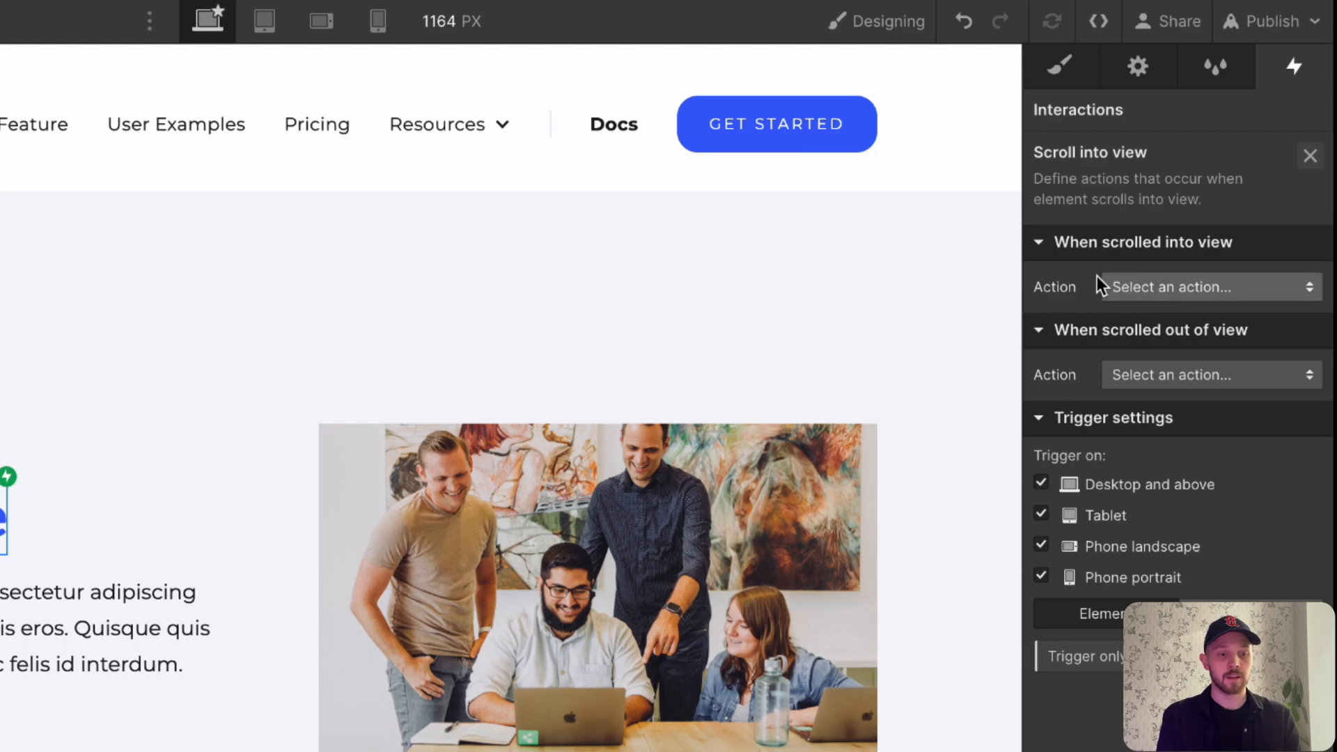
left_click(1138, 290)
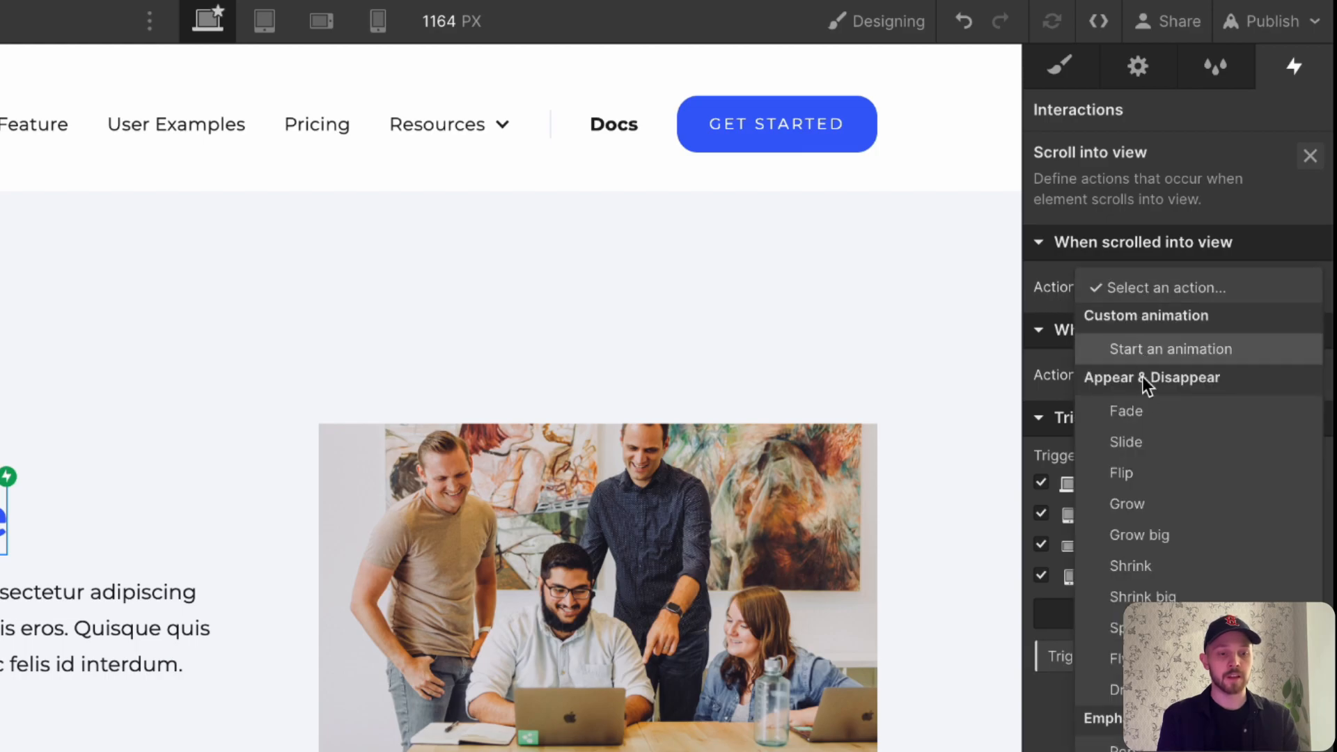
left_click(1132, 440)
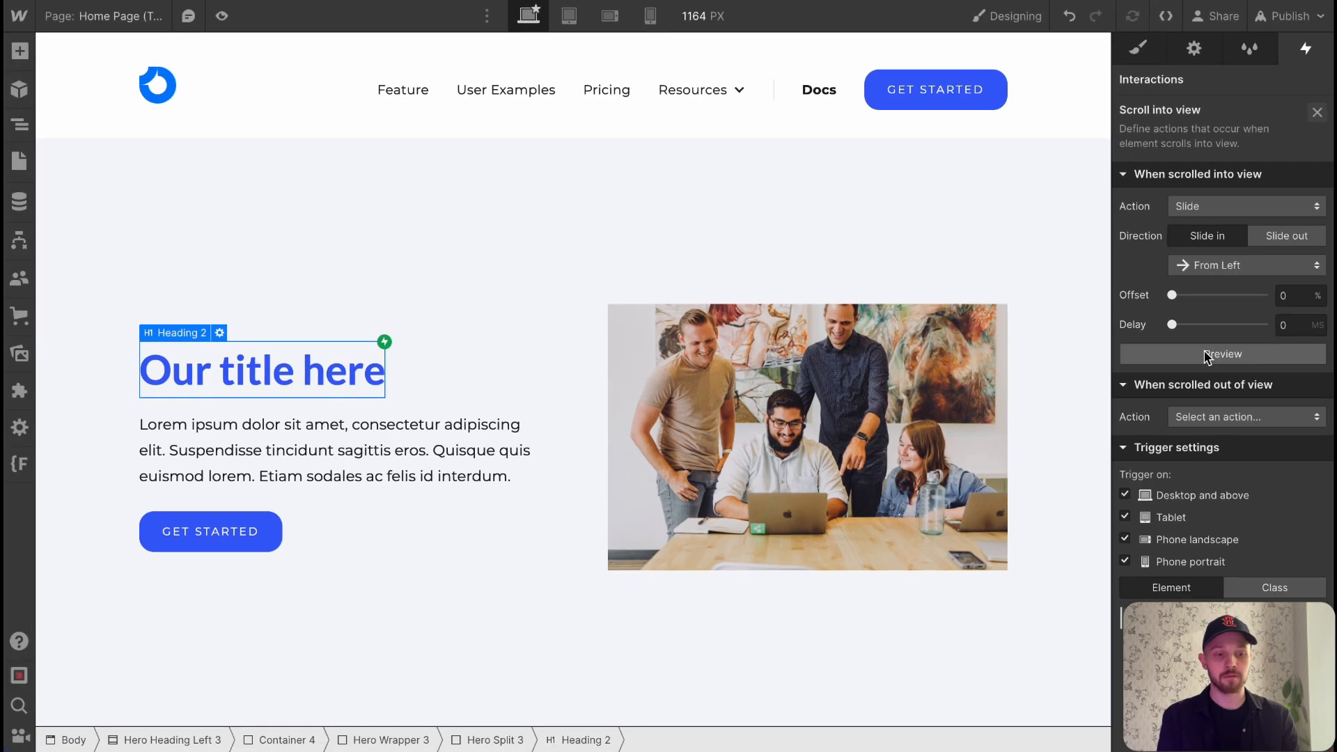
left_click(1199, 356)
left_click(1199, 355)
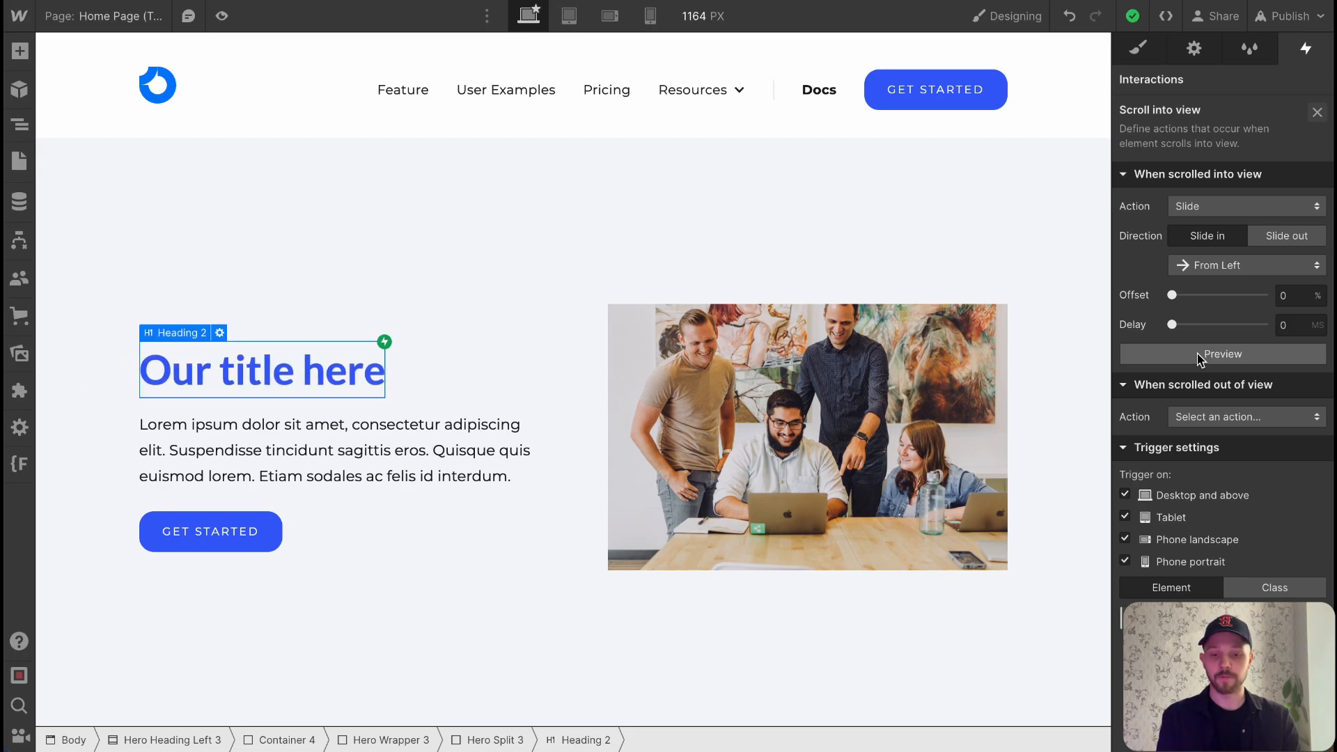
Add a Scroll into view trigger that slides in the "Why Choose SynergySphere?" heading from the left, and preview it.
scroll(599, 337, "down", 6)
left_click(425, 414)
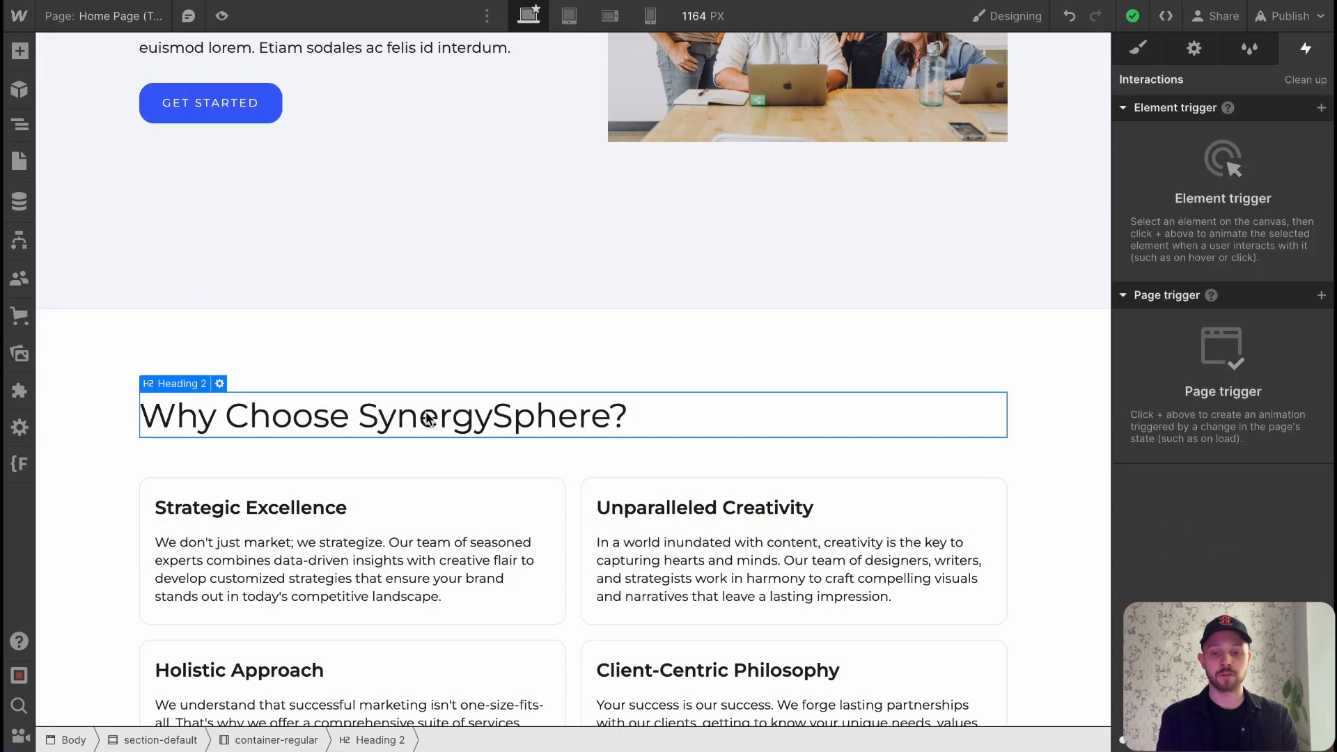
scroll(348, 424, "down", 1)
left_click(1320, 109)
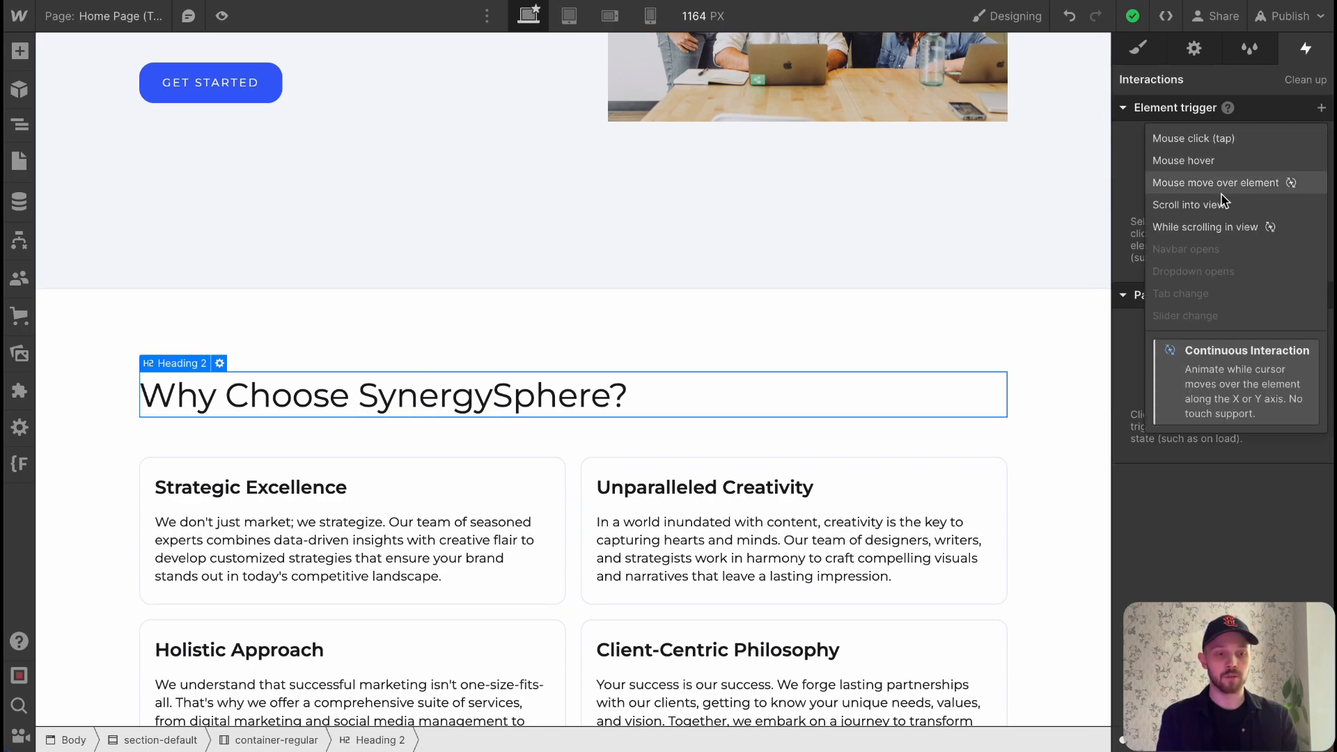
left_click(1203, 205)
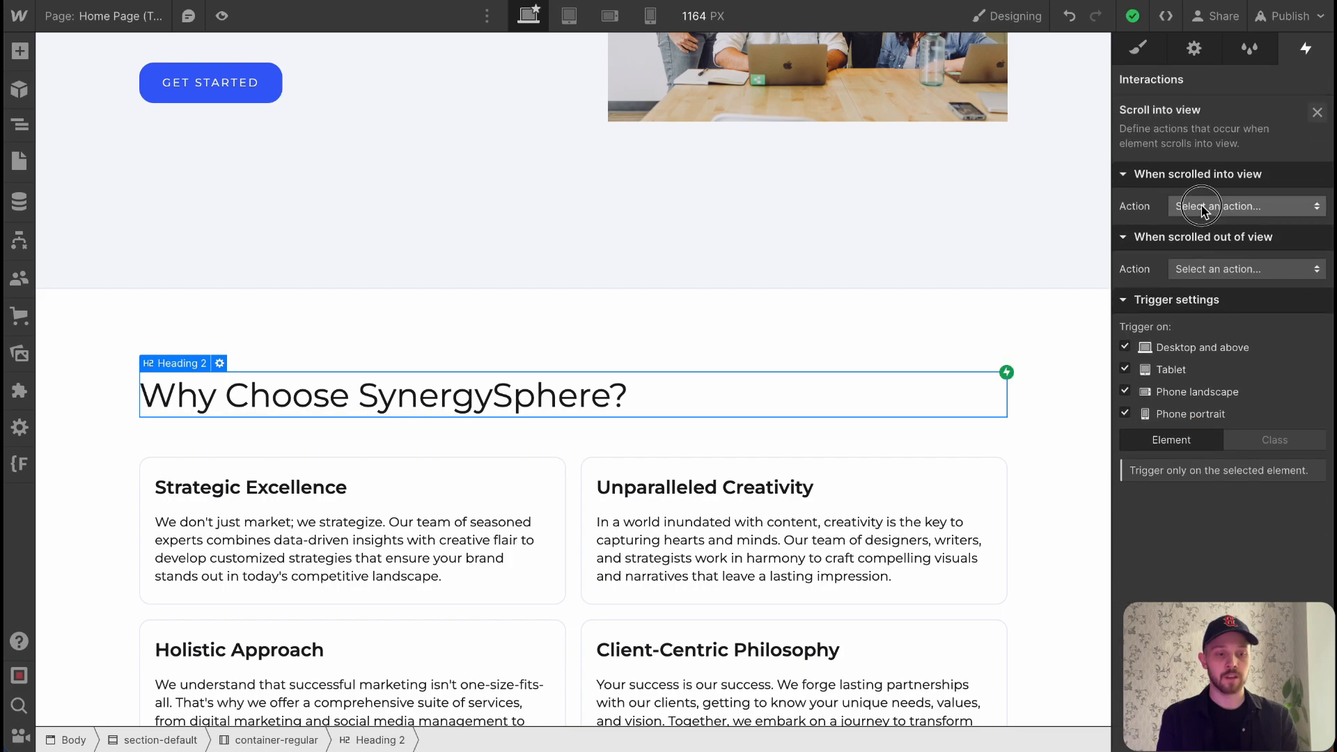
left_click(1208, 208)
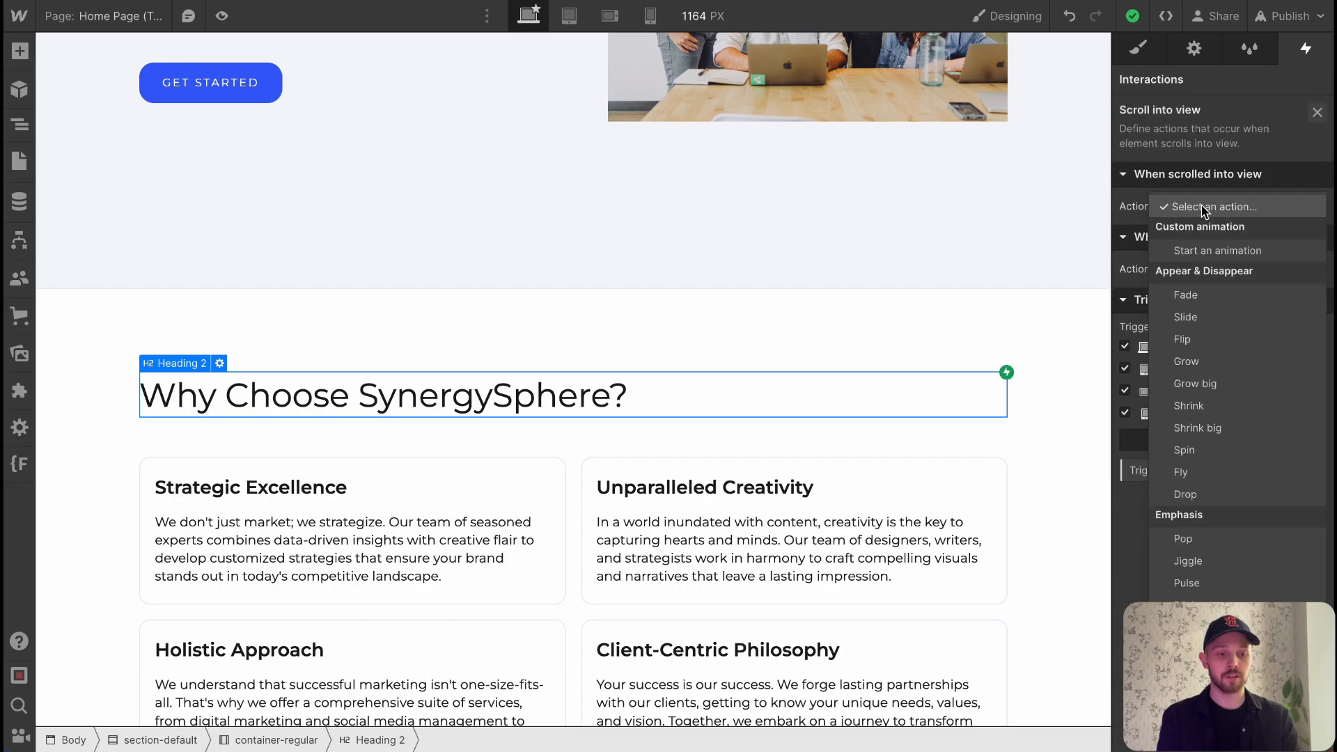
left_click(1208, 318)
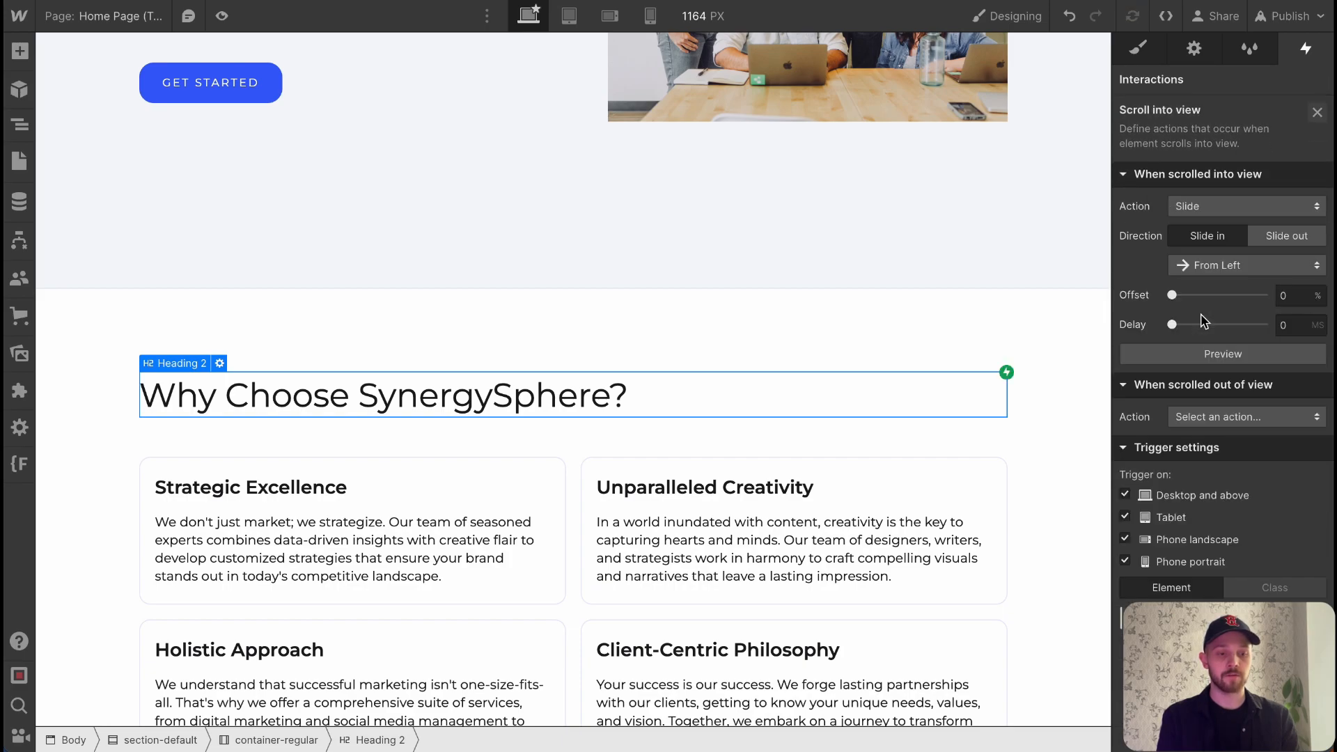
left_click(1191, 355)
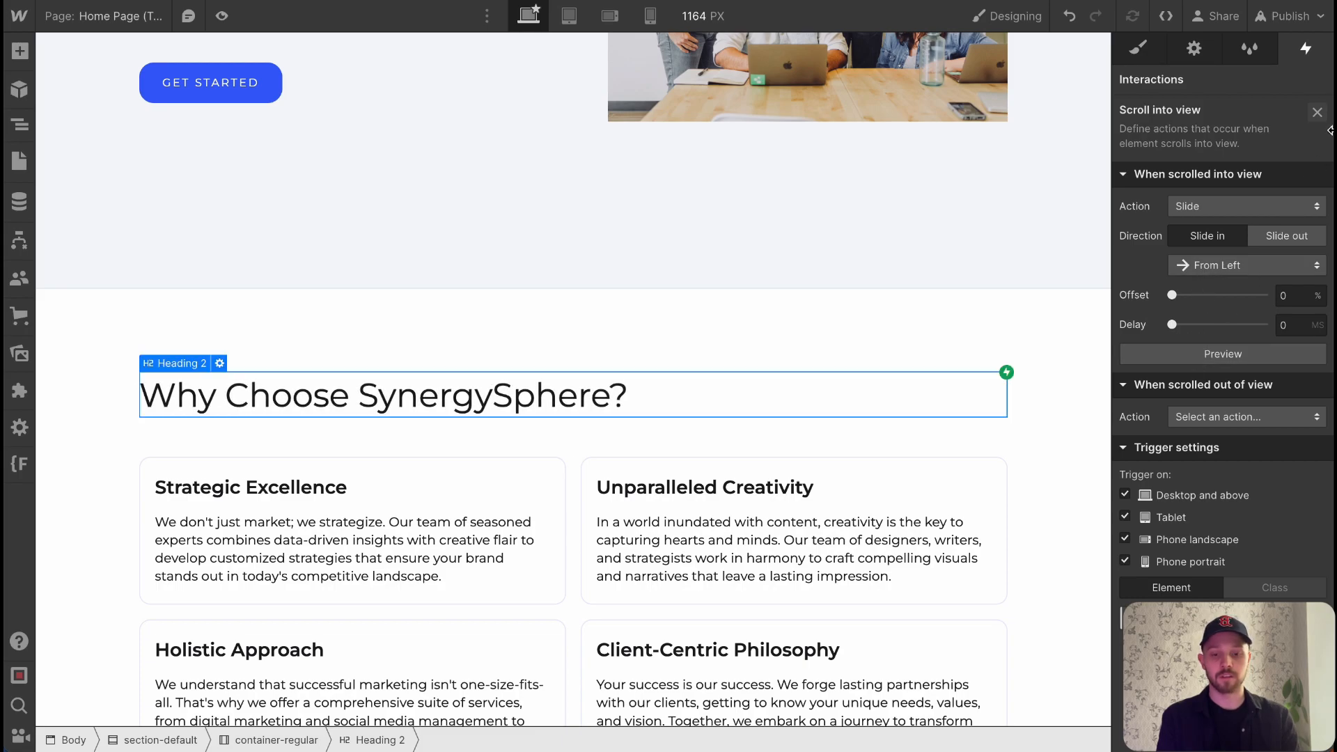
left_click(1316, 113)
Add a Scroll into view trigger that slides in the "Features section" heading from the left, and preview it.
scroll(695, 351, "down", 3)
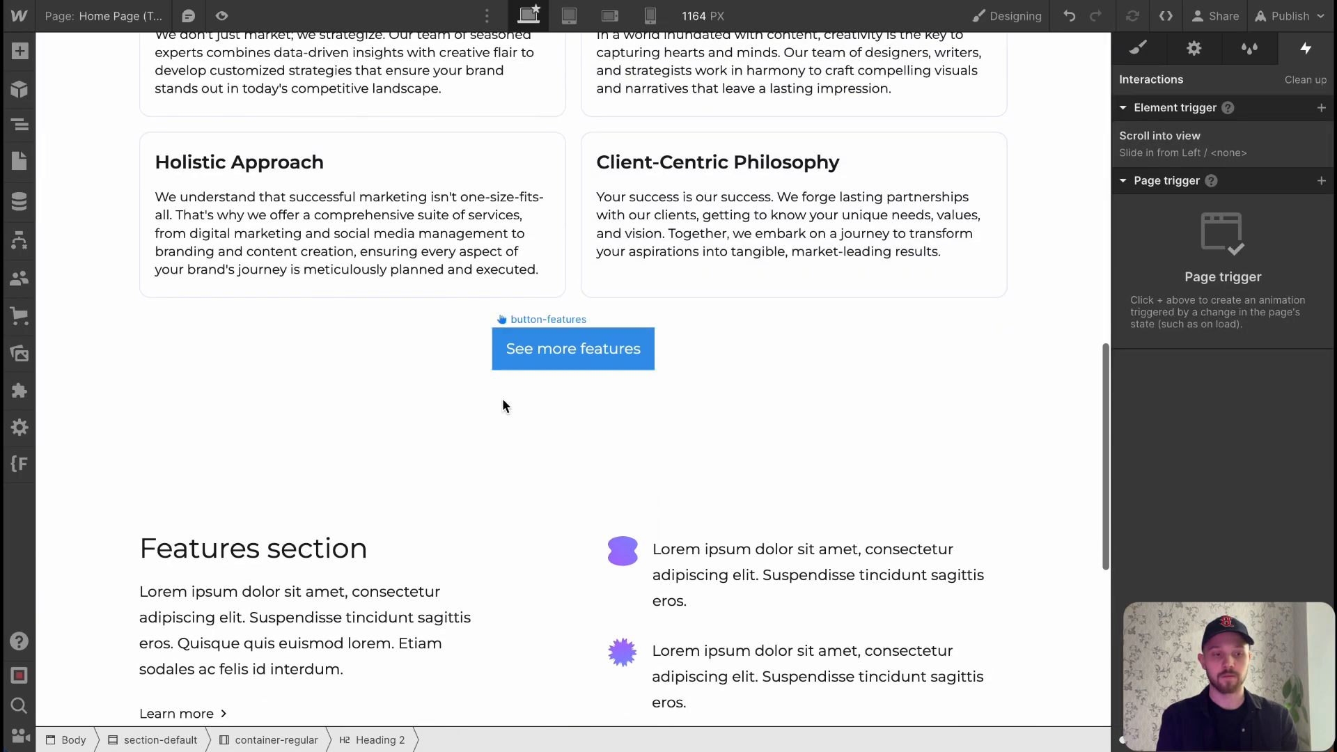
left_click(293, 550)
scroll(1062, 207, "down", 1)
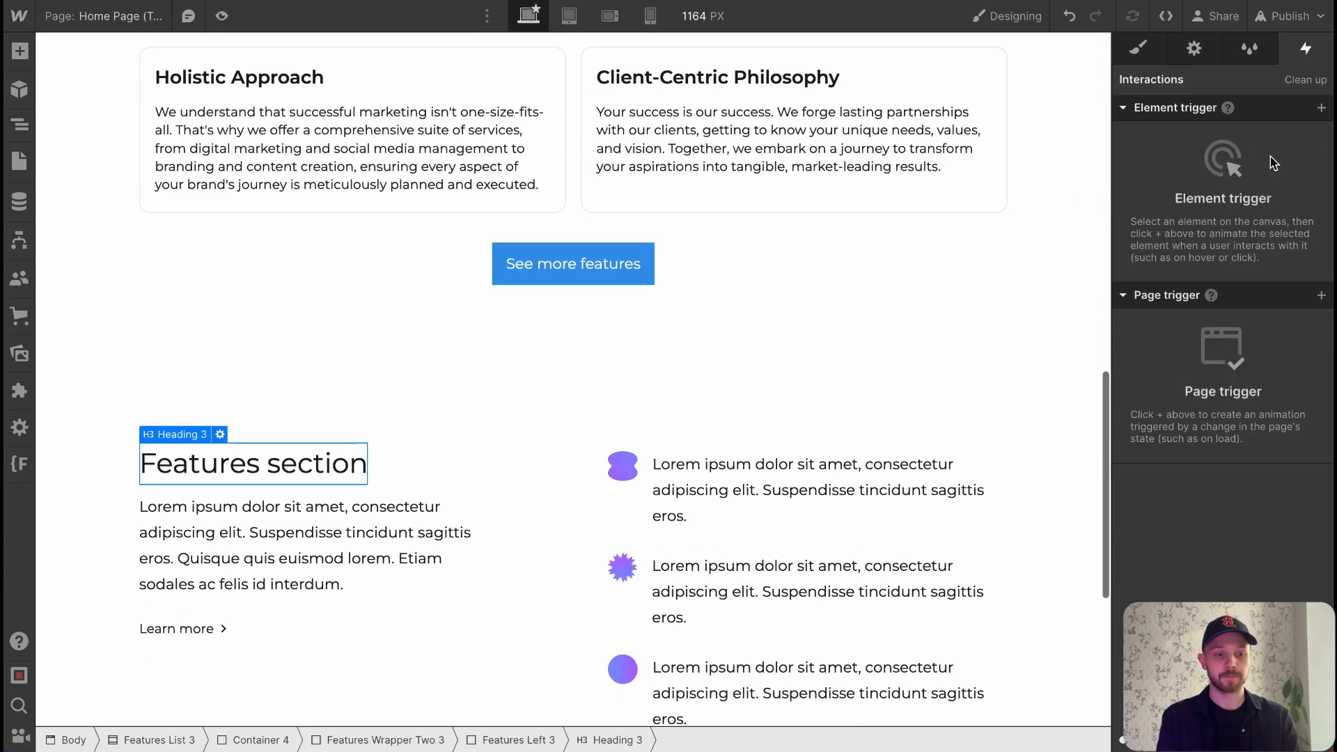
left_click(1321, 107)
left_click(1210, 203)
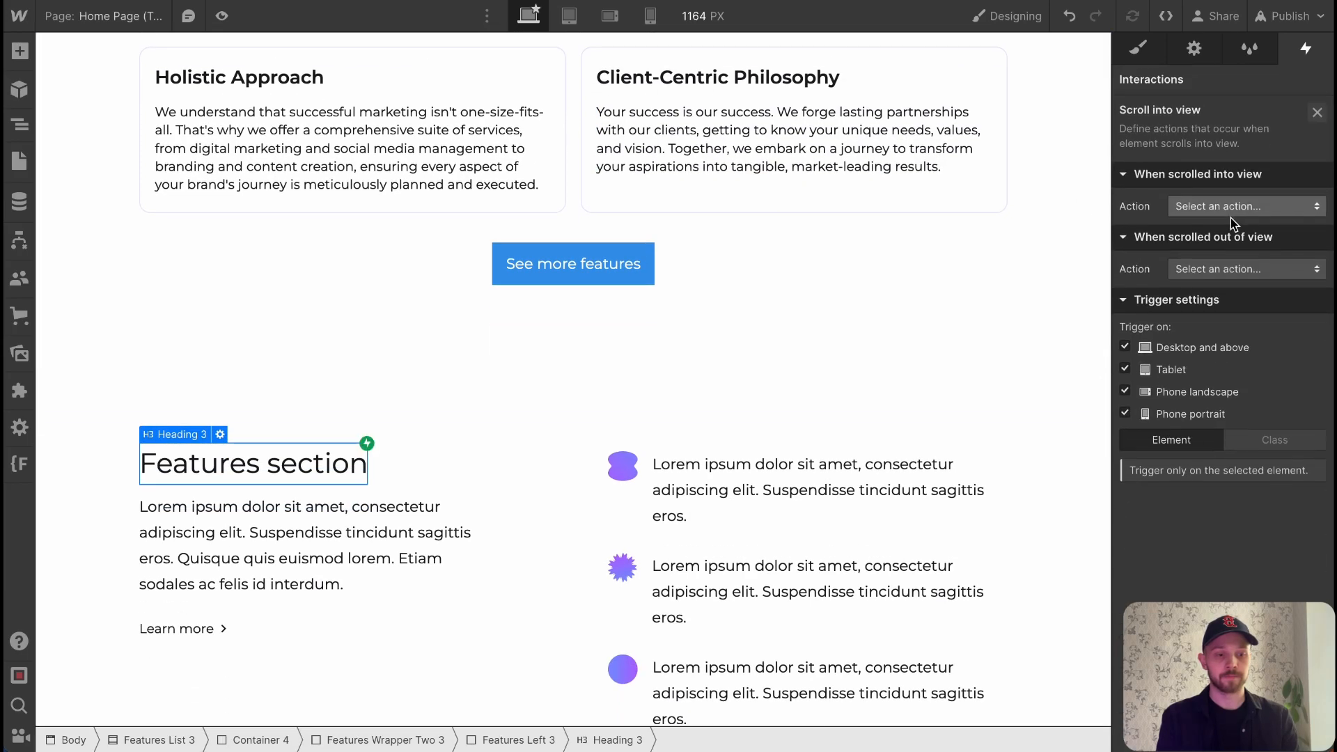
left_click(1219, 286)
left_click(1196, 317)
left_click(1208, 265)
left_click(1204, 264)
left_click(1216, 356)
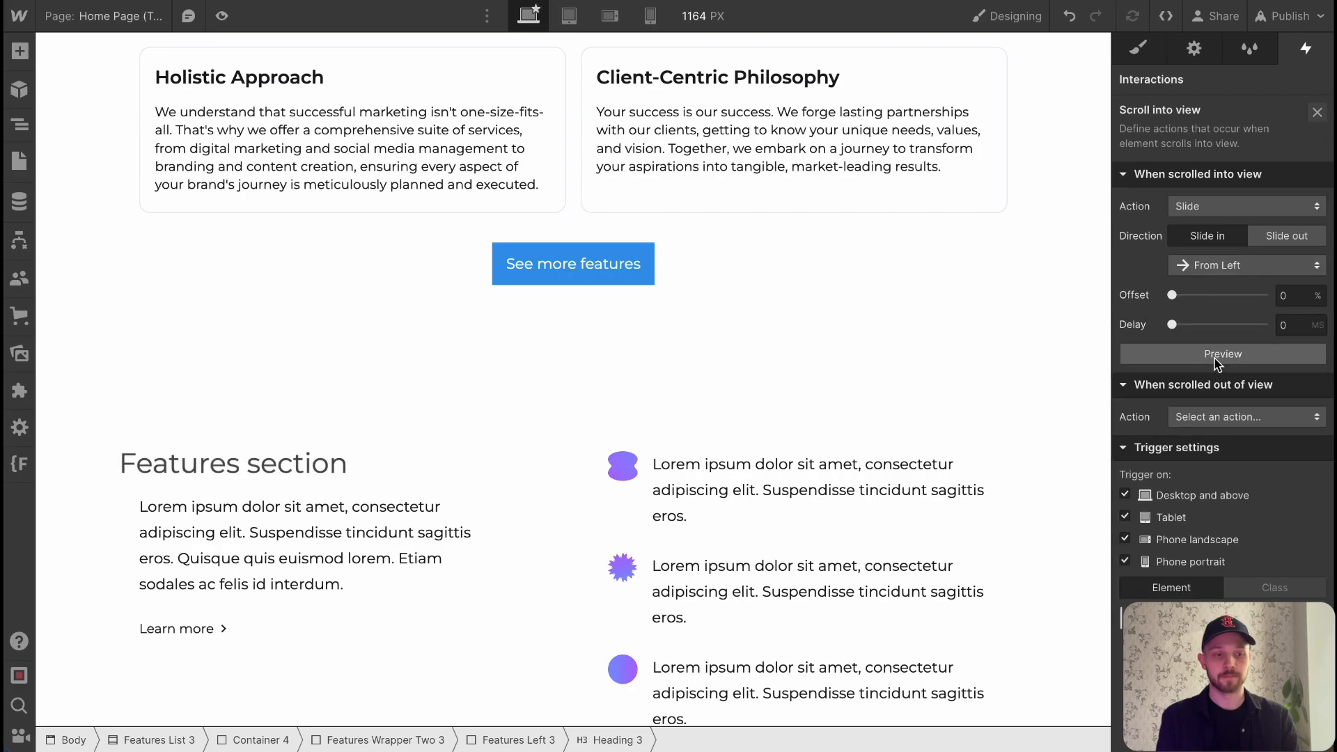
left_click(1317, 112)
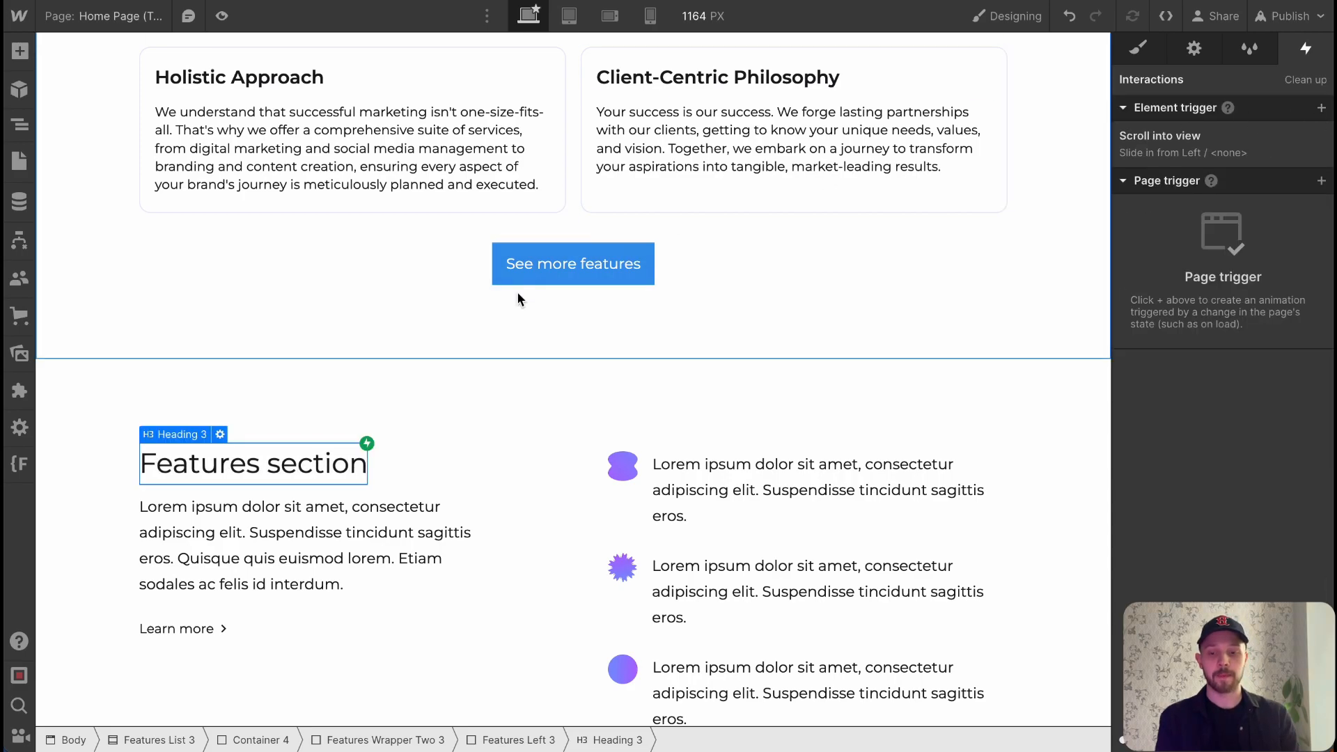
Preview the whole page from the top to check the three headings' slide-in animations, and return to the designer.
scroll(517, 293, "up", 15)
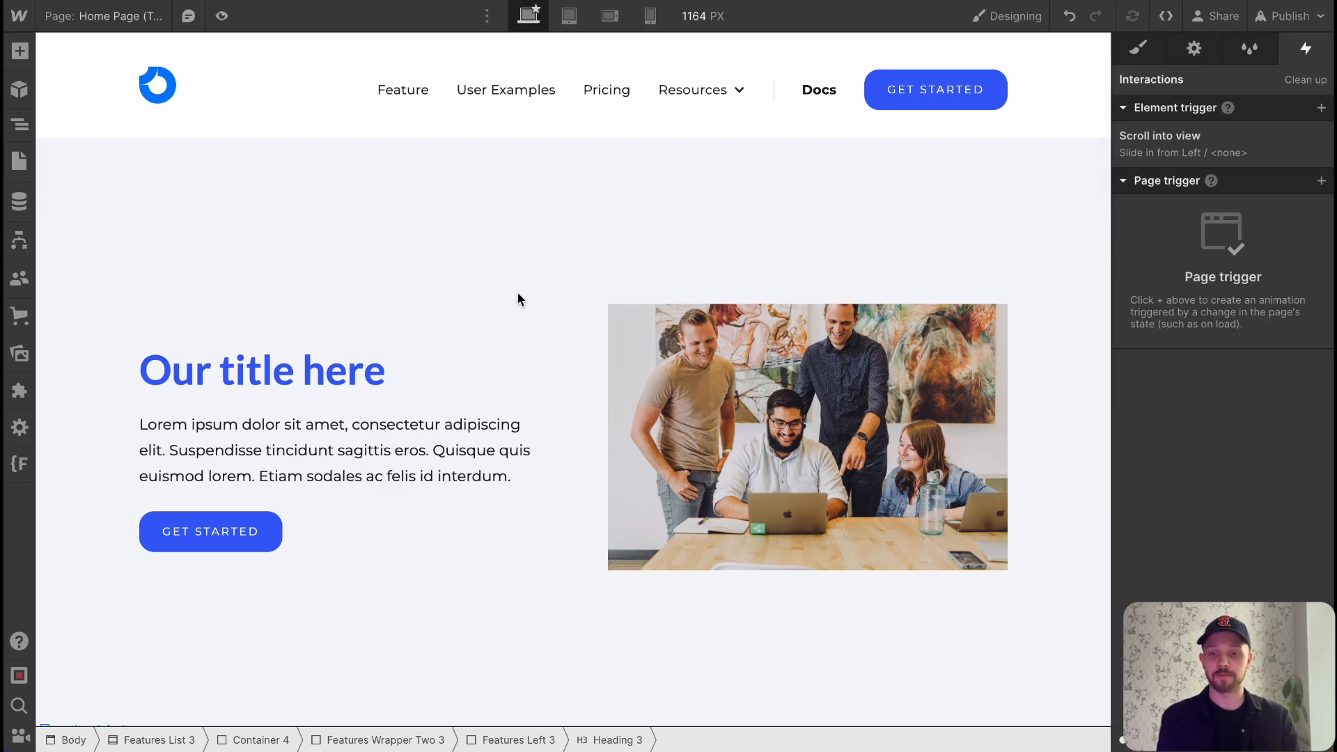
left_click(221, 16)
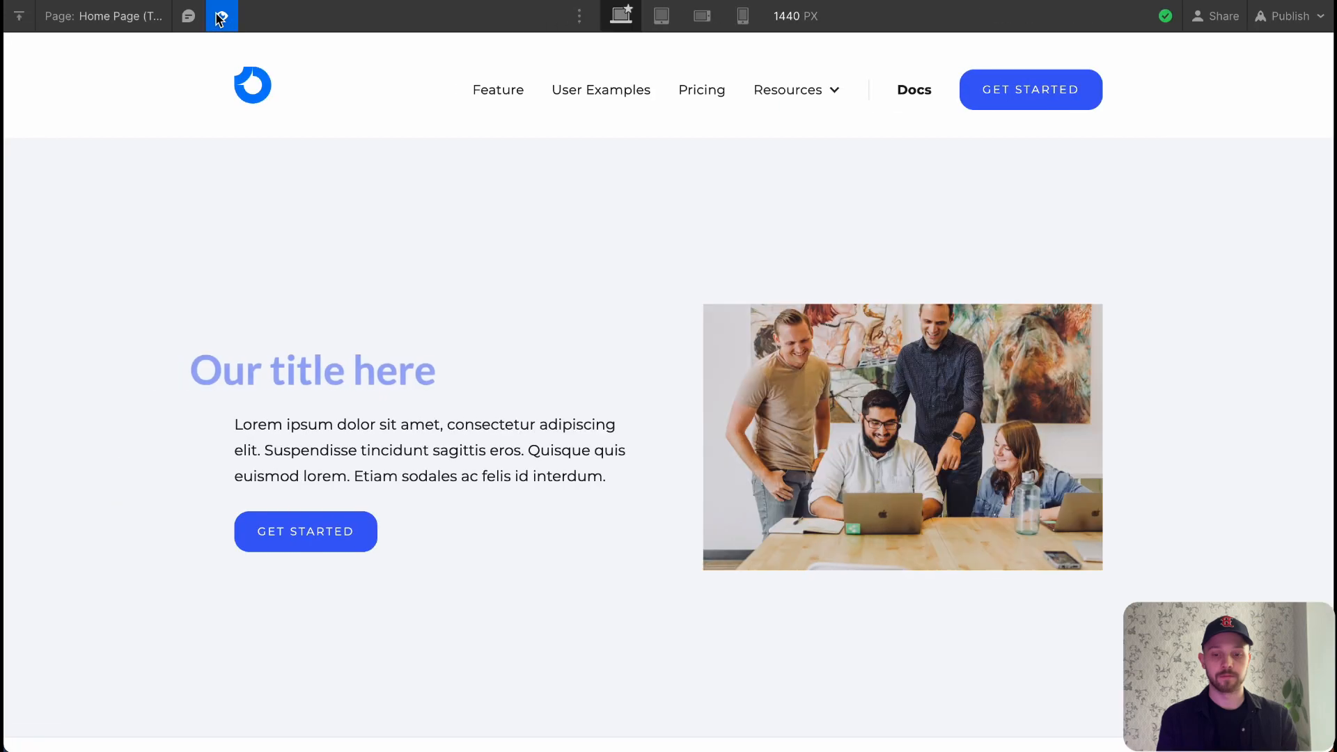
scroll(451, 376, "down", 10)
scroll(453, 376, "down", 5)
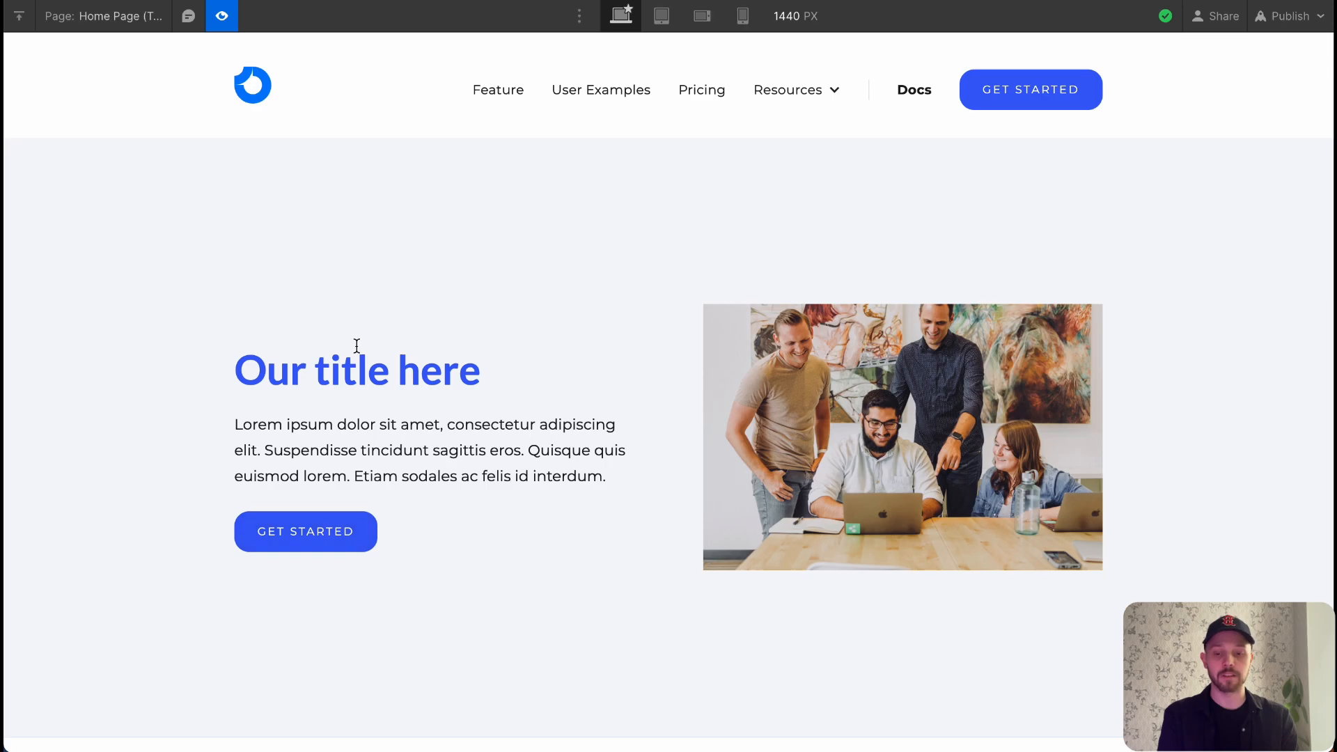
scroll(359, 345, "down", 2)
scroll(362, 337, "down", 3)
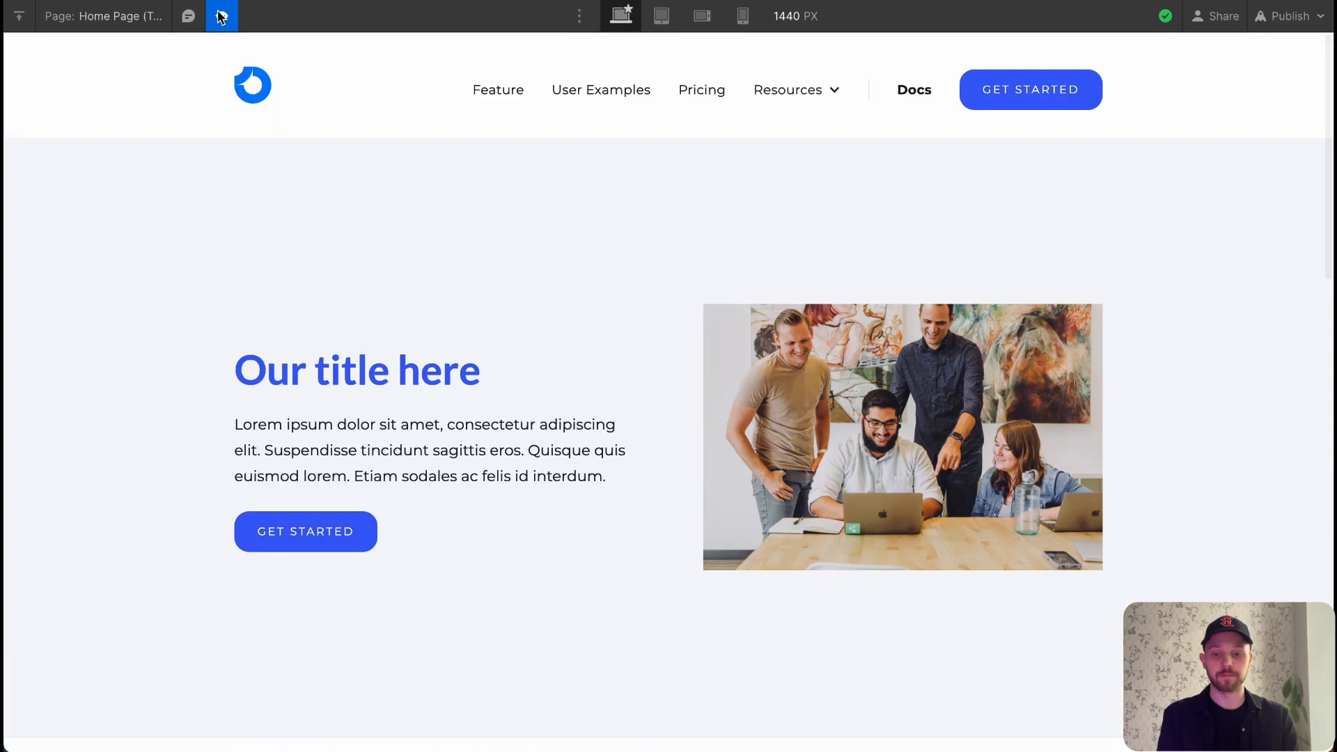
left_click(220, 15)
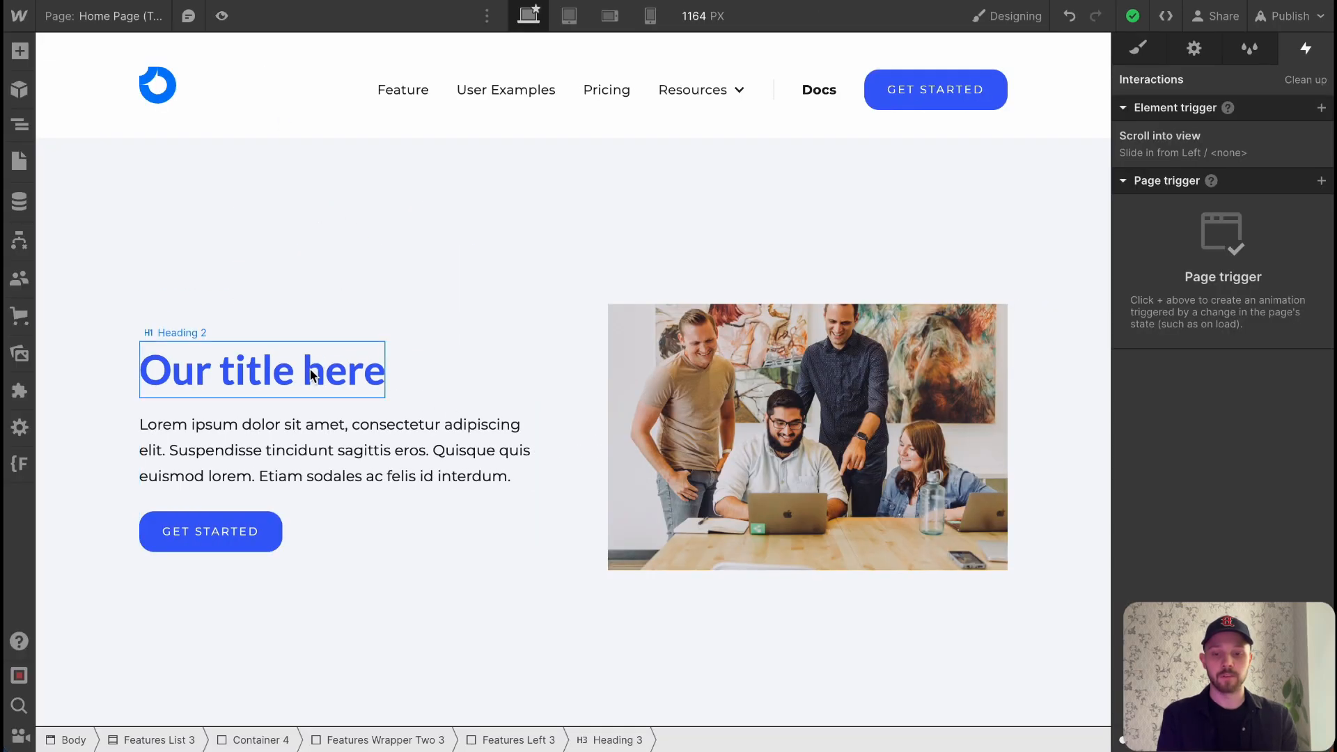
Set the slide-in delay of the "Why Choose SynergySphere?" heading's Scroll into view interaction to 200 ms.
scroll(310, 369, "down", 7)
left_click(281, 374)
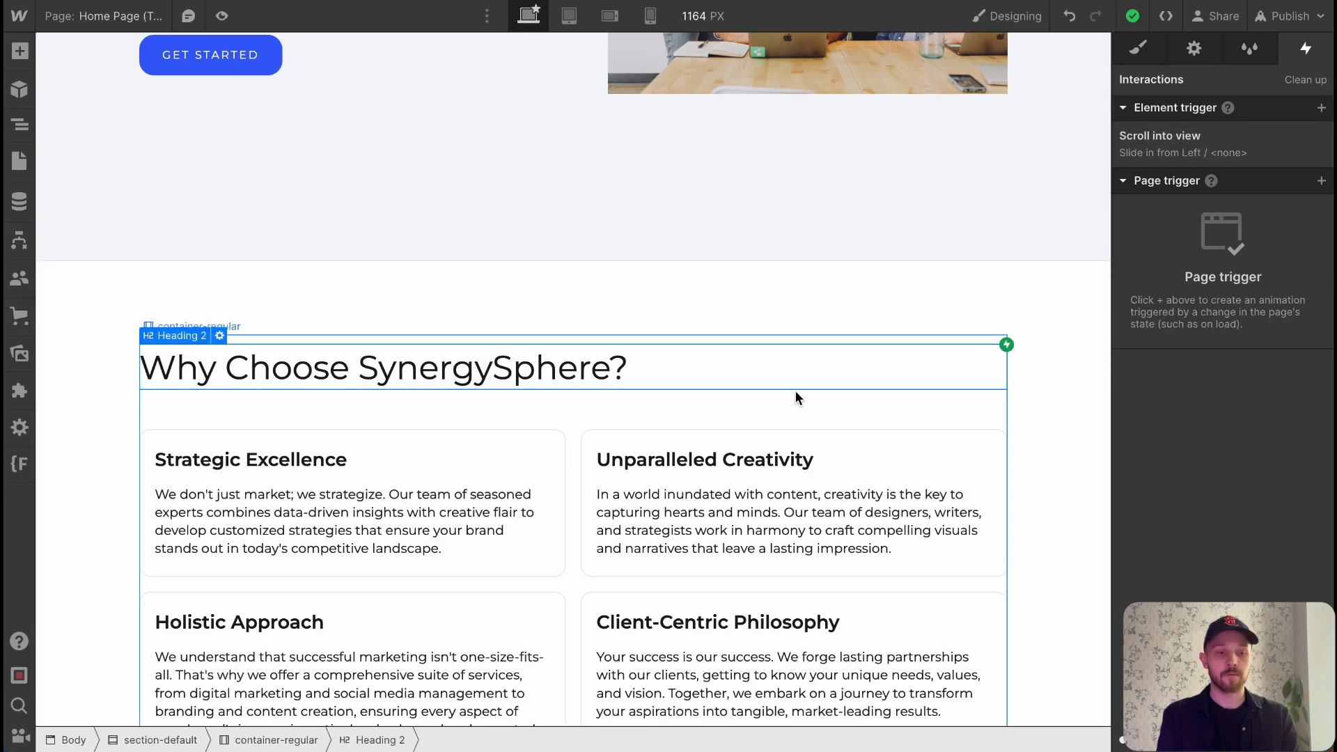
left_click(1168, 154)
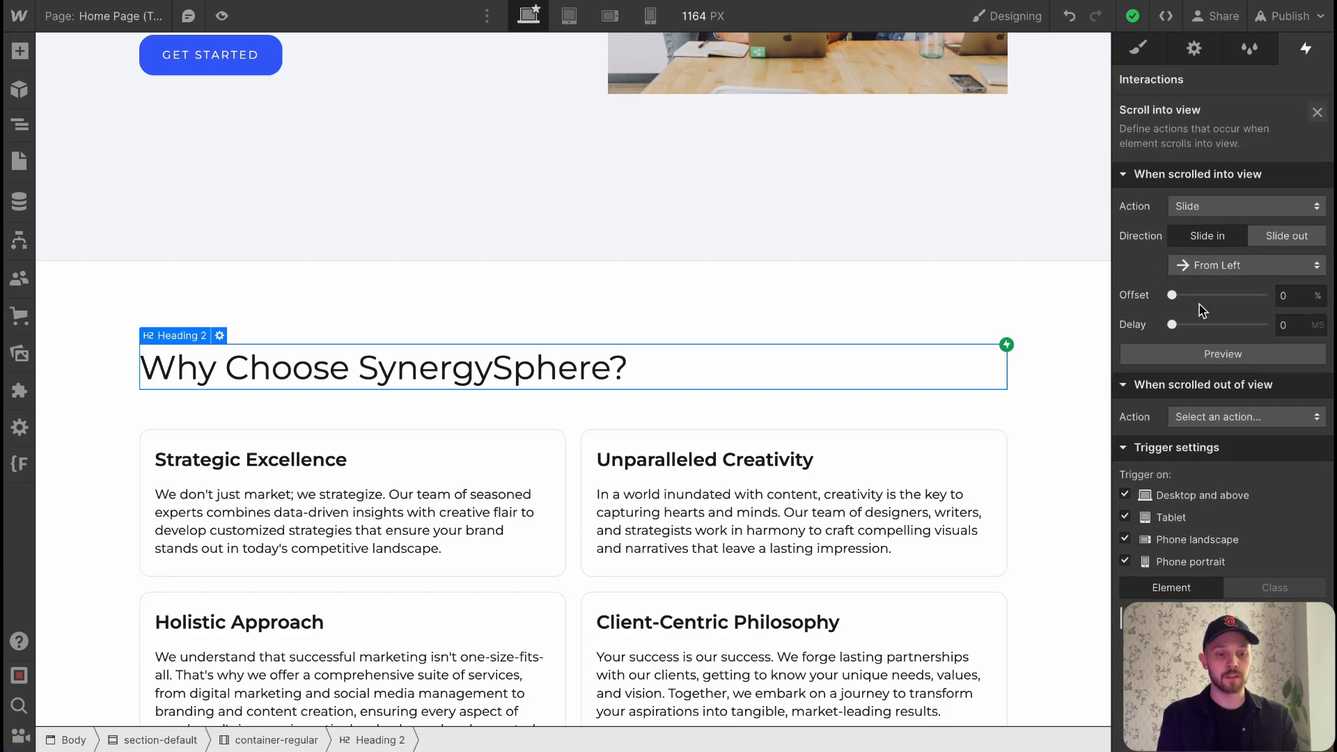
left_click(1293, 327)
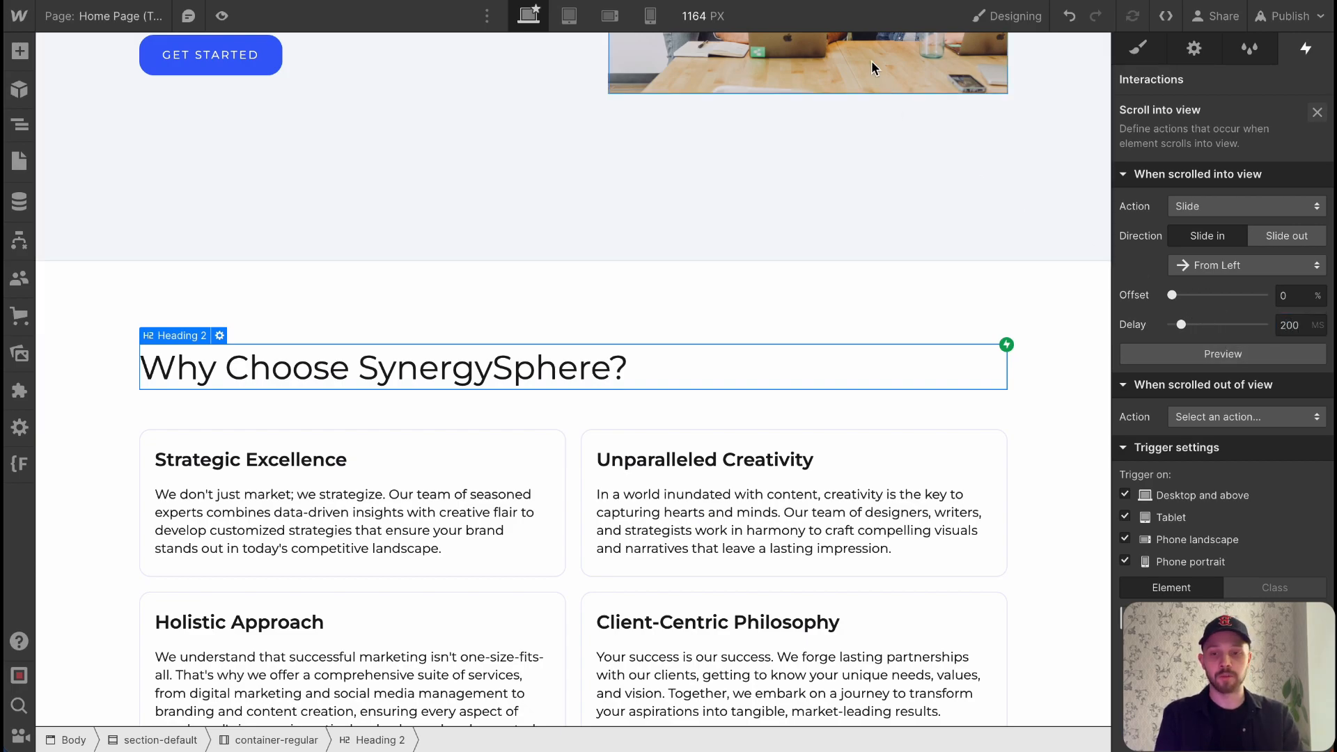
Preview the page from the top down to check the delayed slide-in of the "Why Choose SynergySphere?" heading.
scroll(550, 77, "up", 6)
left_click(221, 16)
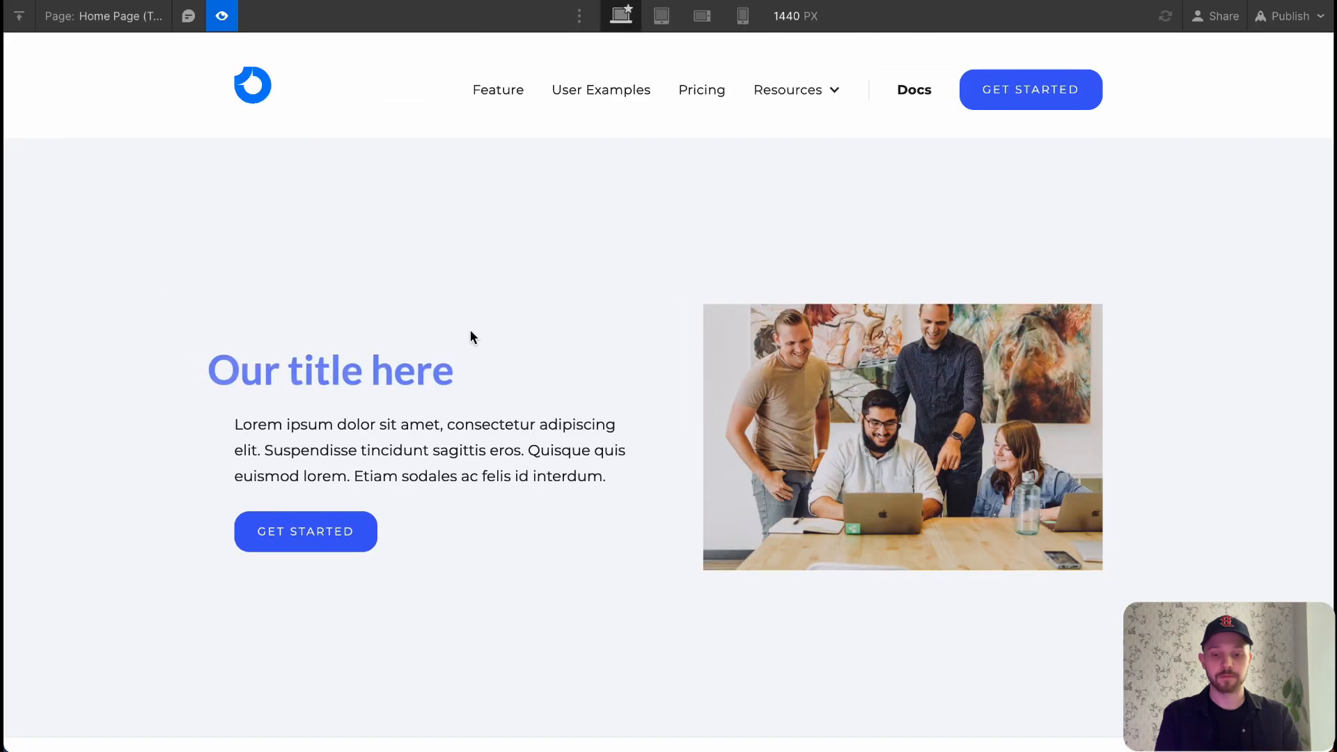
scroll(549, 423, "down", 10)
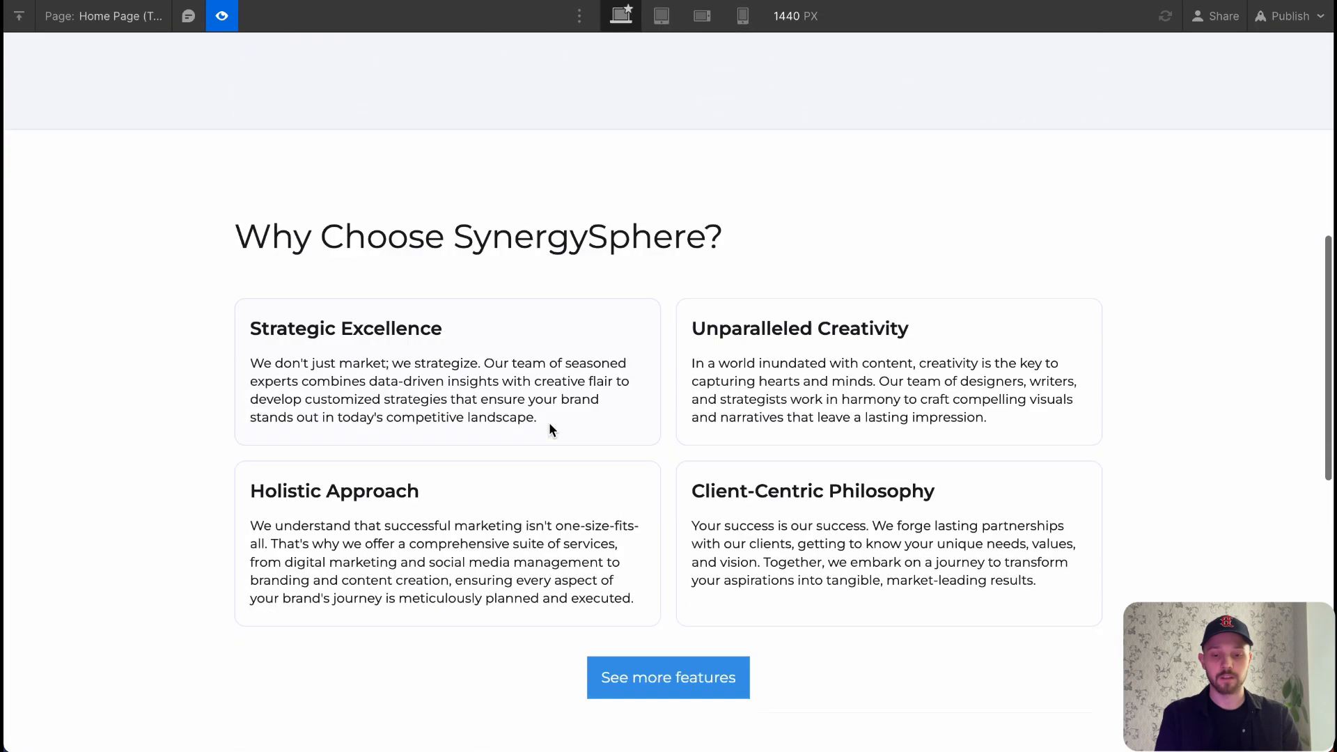
scroll(549, 422, "down", 1)
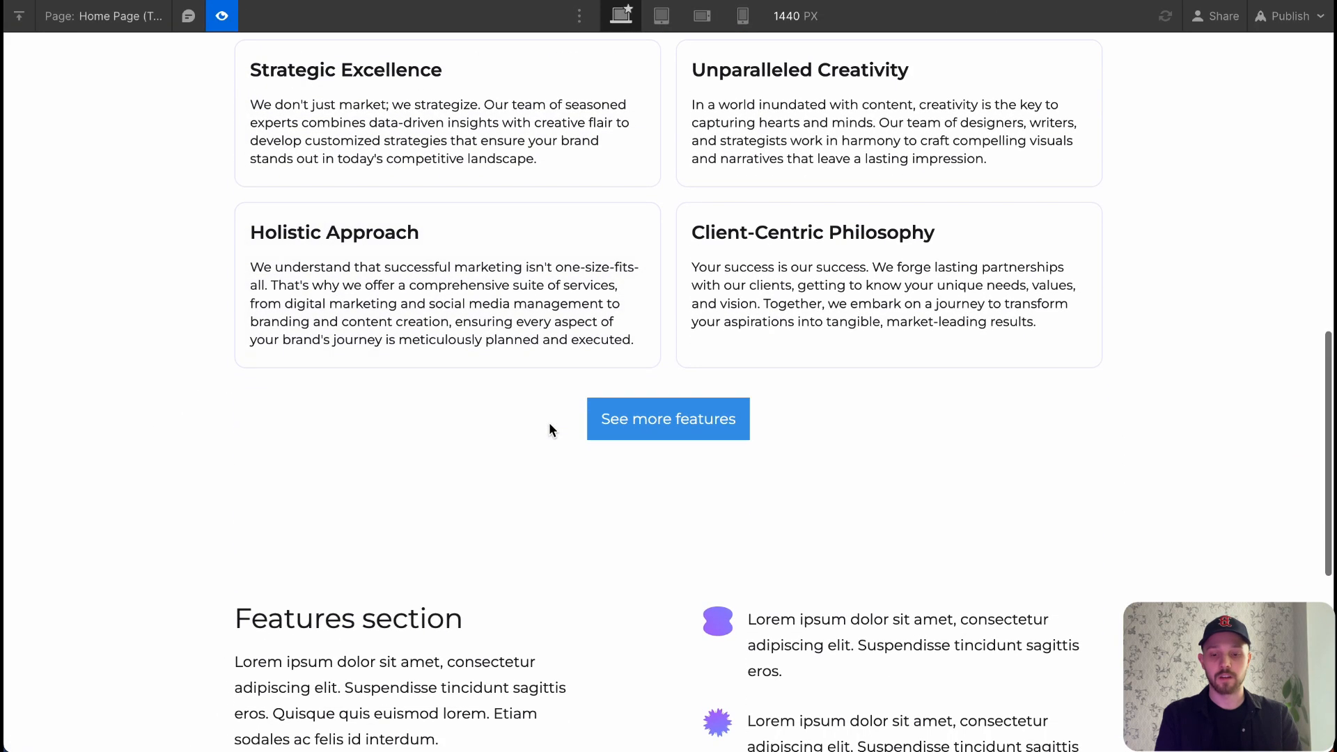
Leave the preview and set the slide-in delay of the "Features section" heading's Scroll into view interaction to 200 ms.
left_click(221, 16)
scroll(421, 501, "down", 2)
left_click(279, 466)
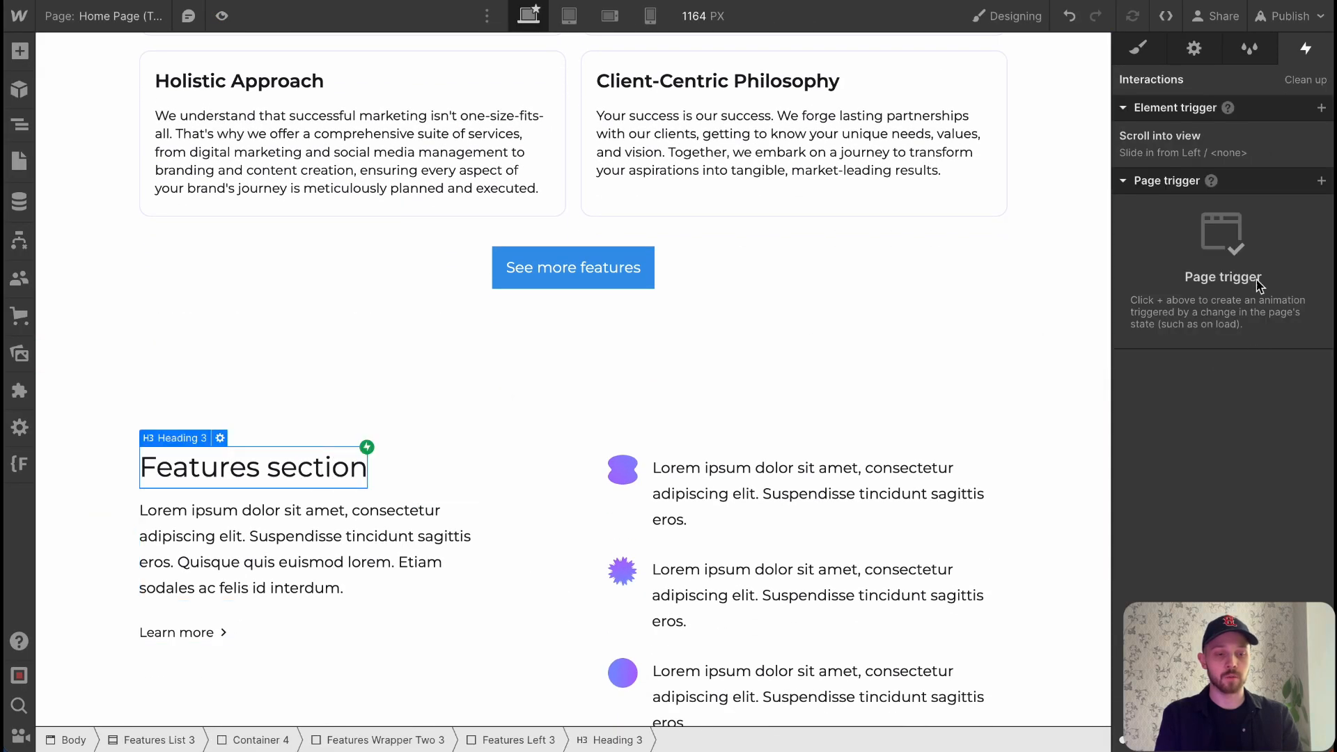
left_click(1211, 152)
scroll(1269, 316, "down", 1)
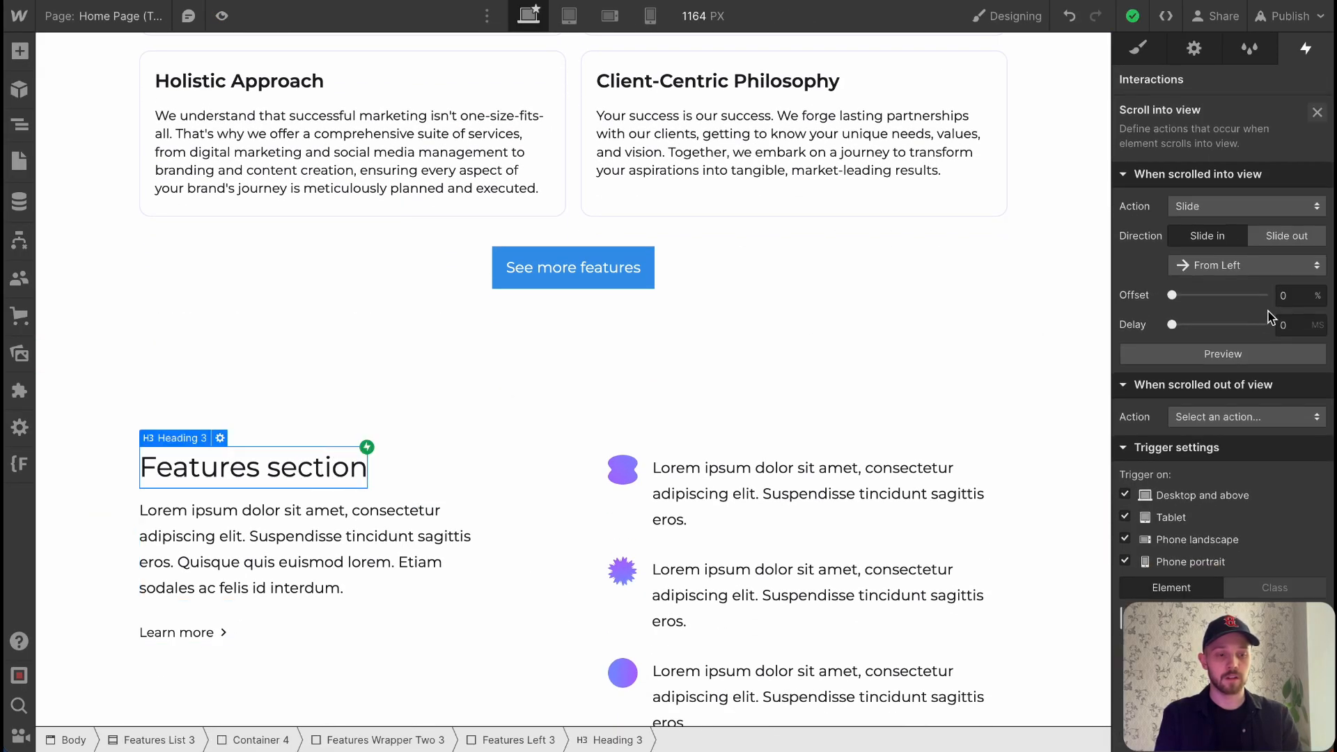
left_click(1294, 324)
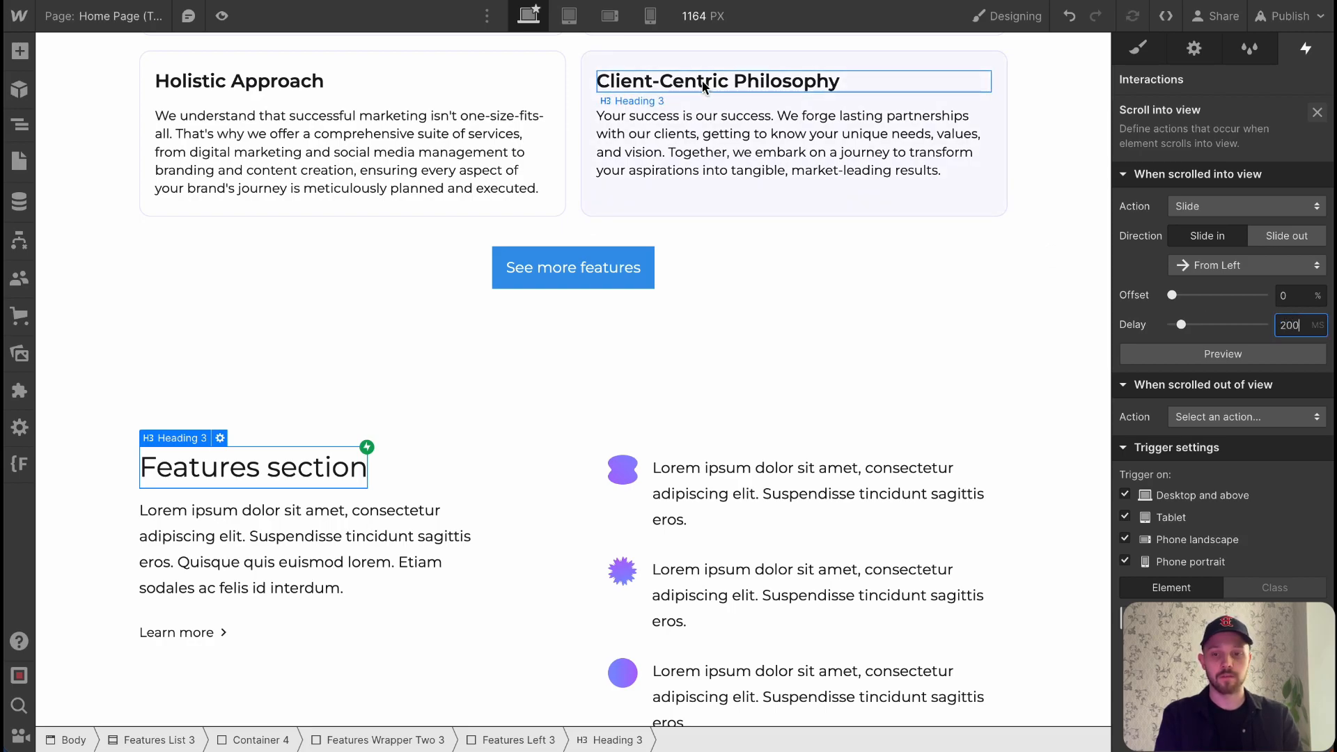
Preview the page from the top down to check the delayed slide-ins of both section headings.
scroll(592, 119, "up", 15)
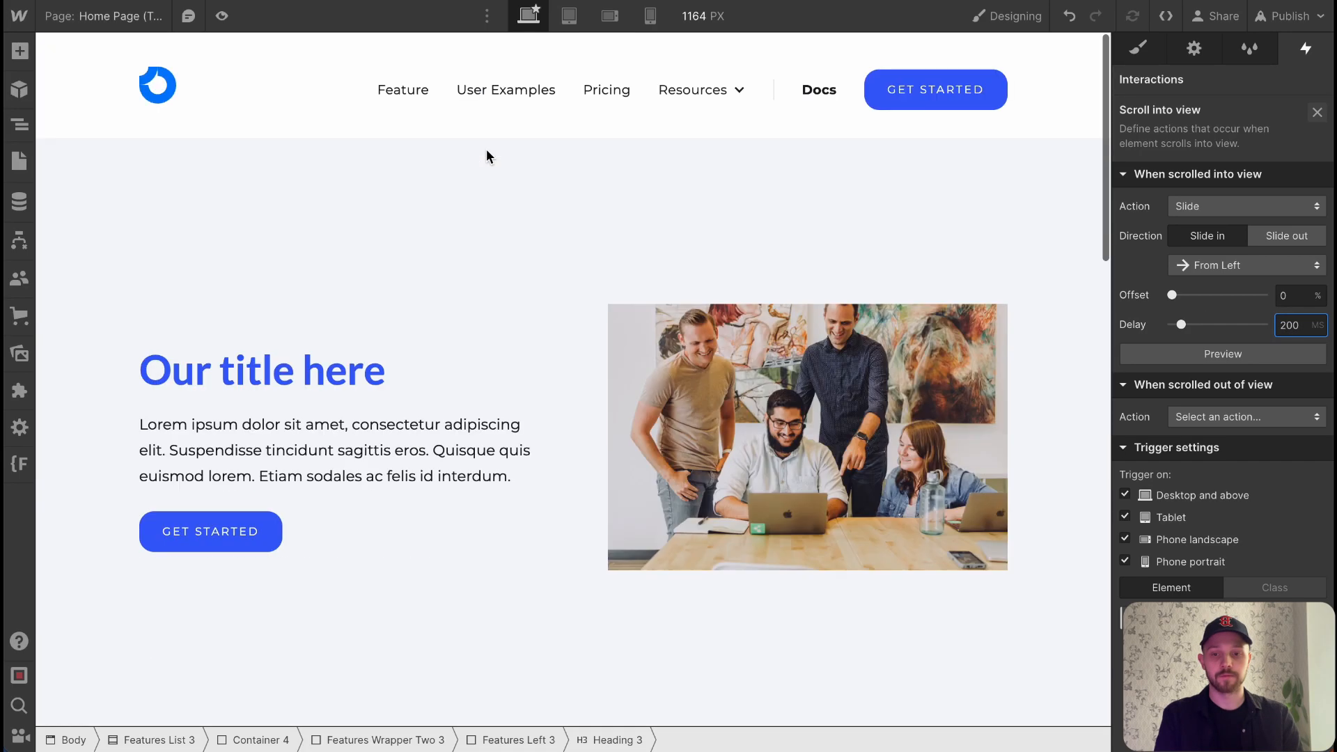
left_click(228, 20)
scroll(787, 551, "down", 5)
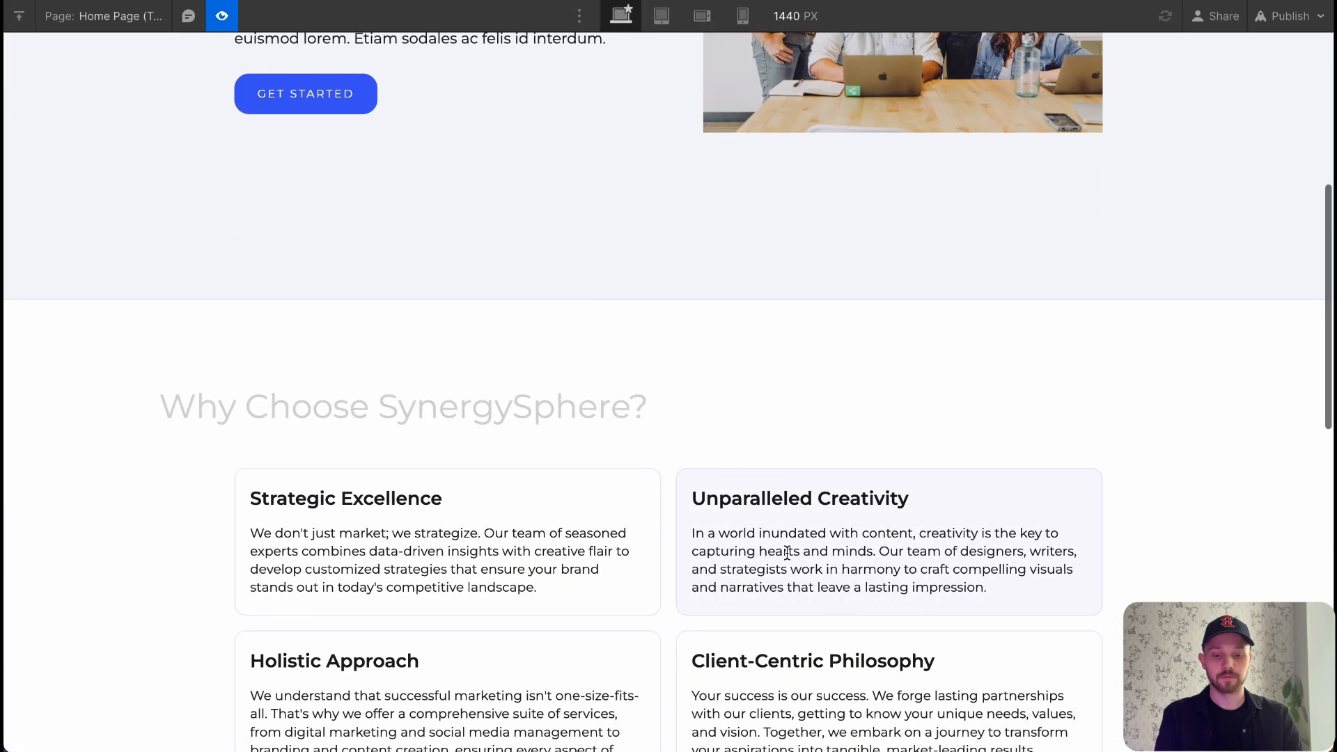
scroll(787, 552, "down", 8)
scroll(787, 551, "down", 3)
scroll(787, 551, "up", 15)
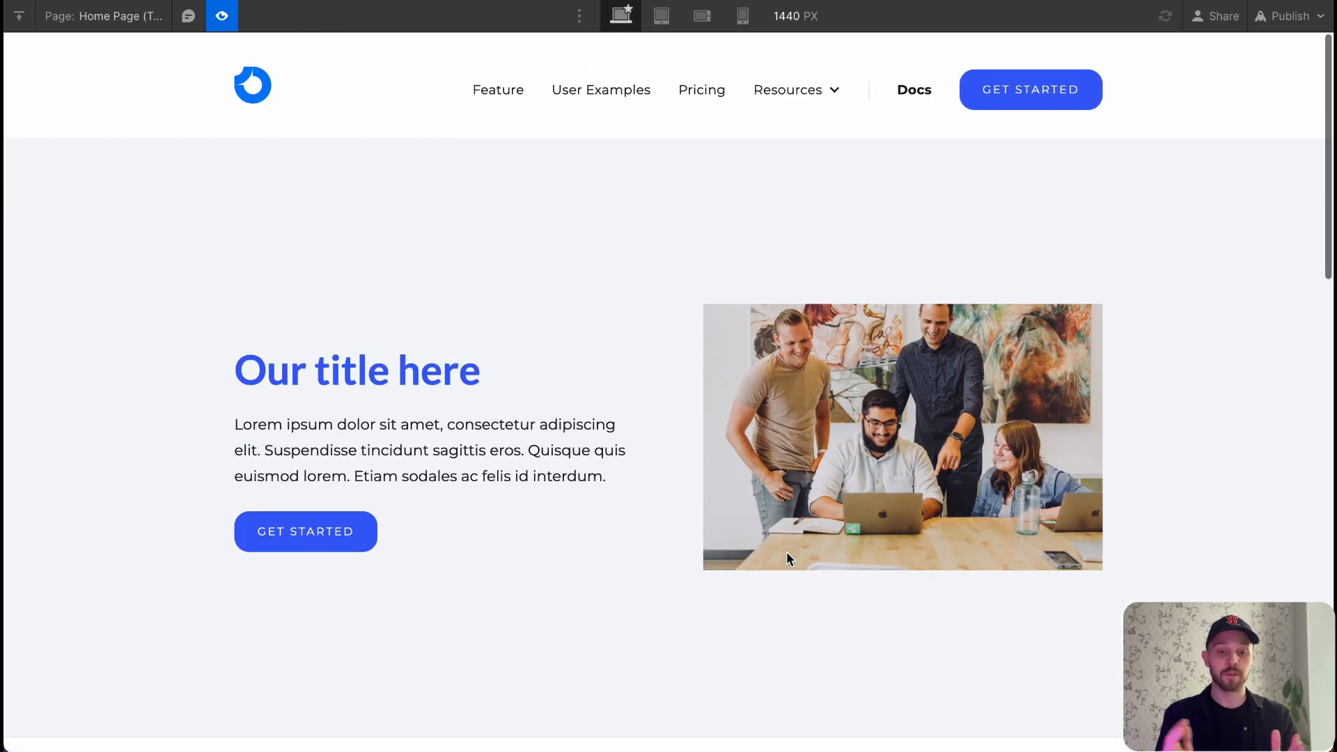
scroll(786, 552, "down", 3)
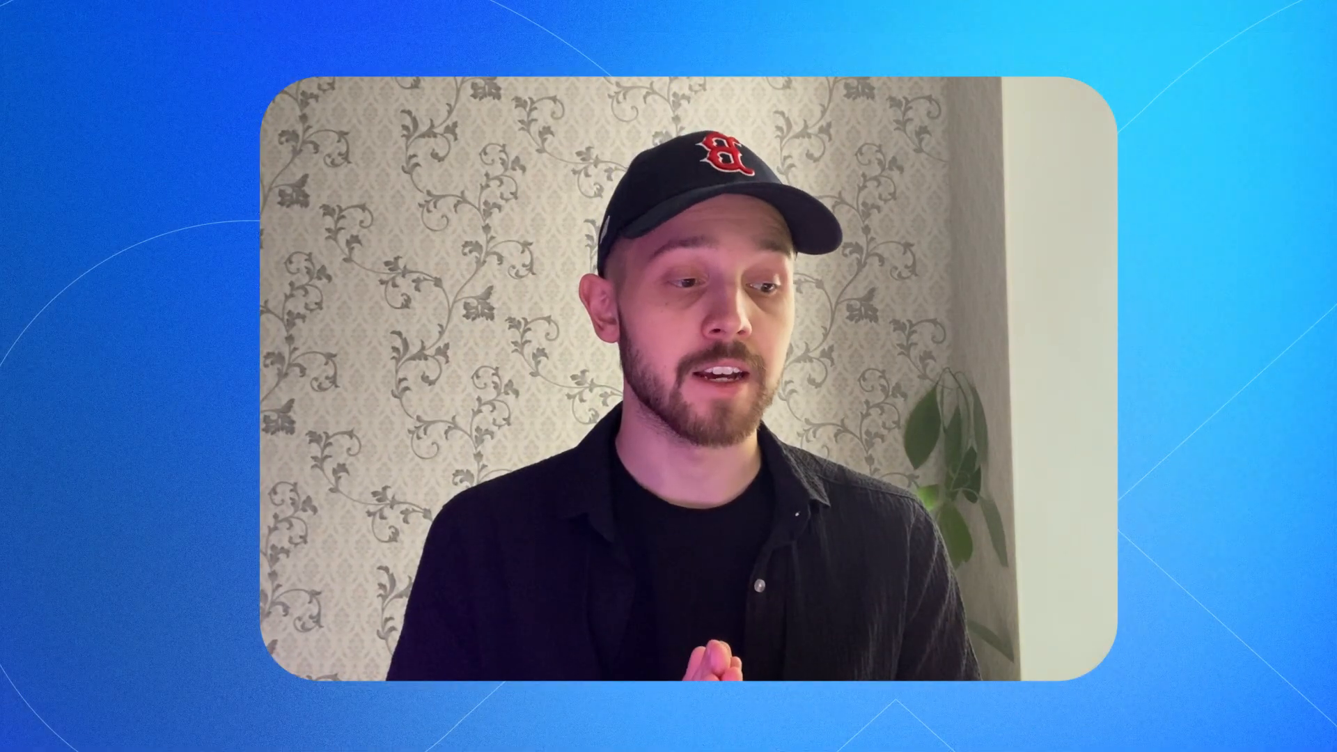